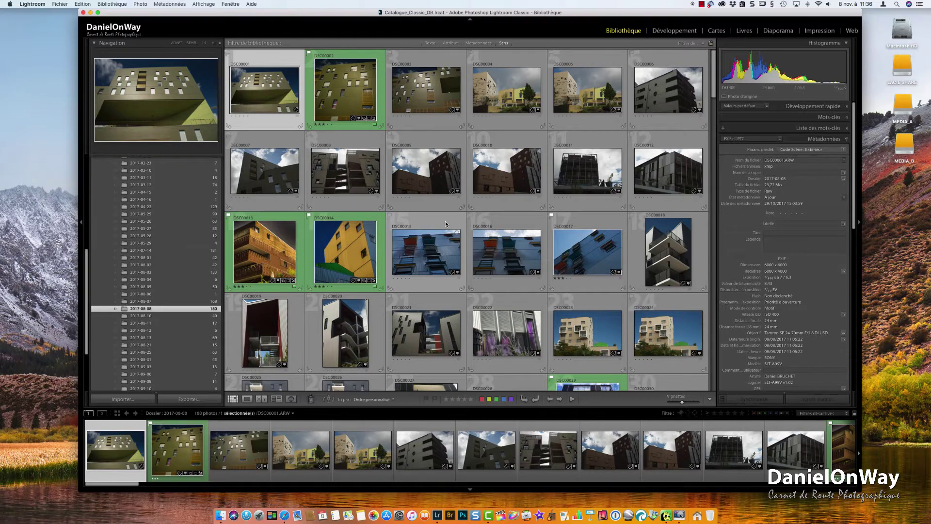
# Hide and restore the module picker, and do the same with the filmstrip.
pyautogui.press('F5')
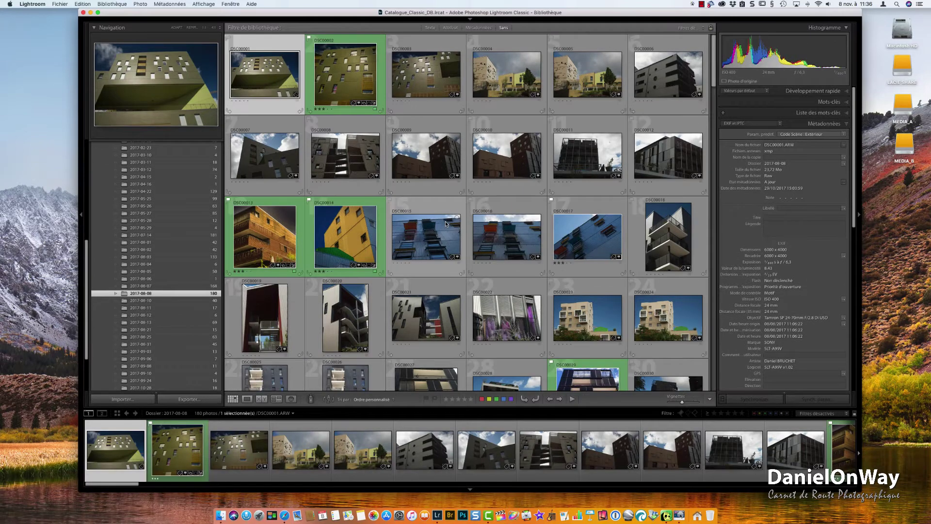
pyautogui.press('F5')
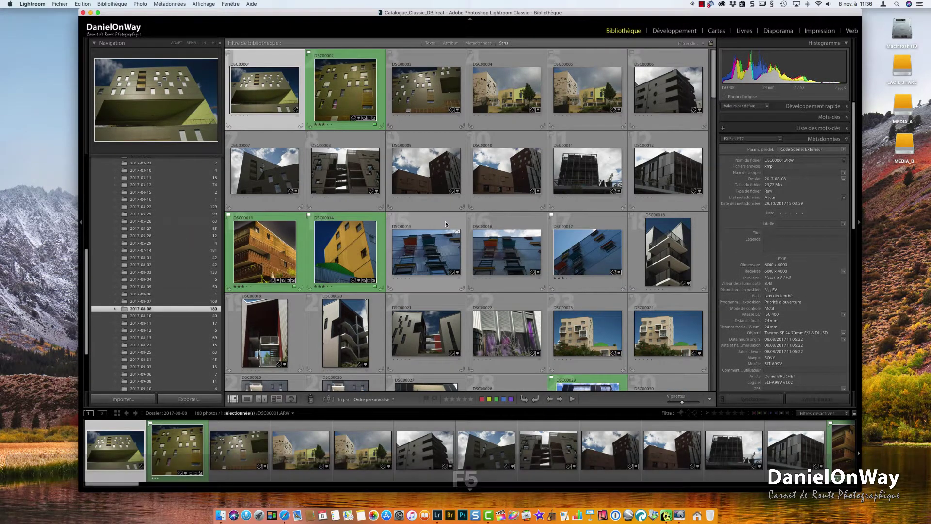
pyautogui.press('F6')
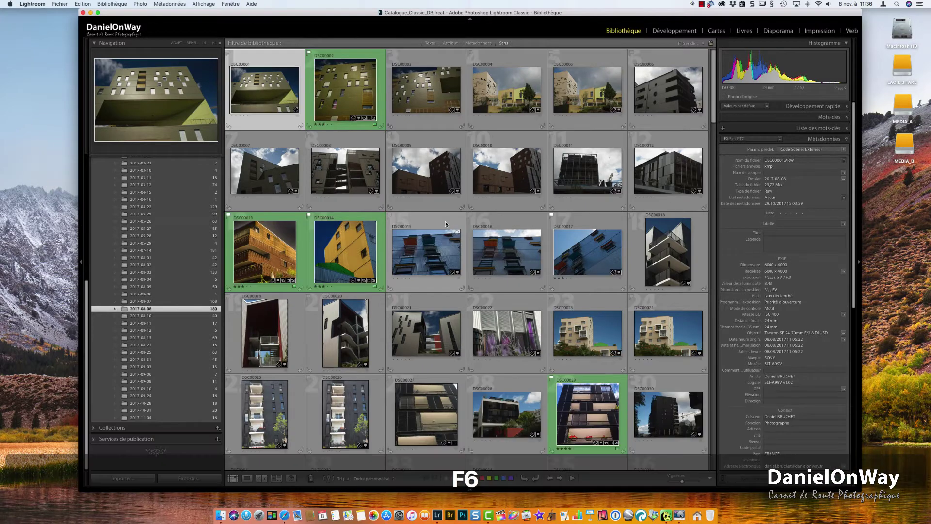
pyautogui.press('F6')
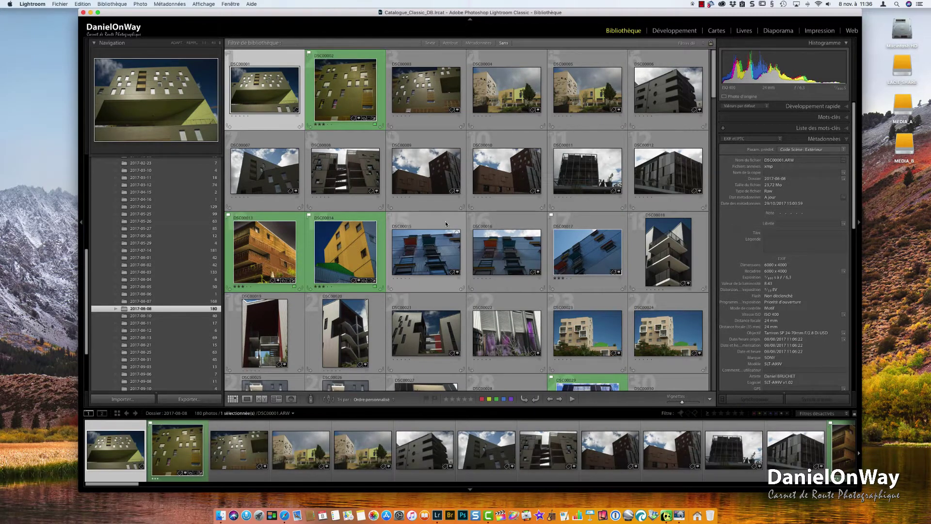
# Hide and restore the Navigation side panels, and do the same with the Histogramme and Métadonnées side panels.
pyautogui.press('F7')
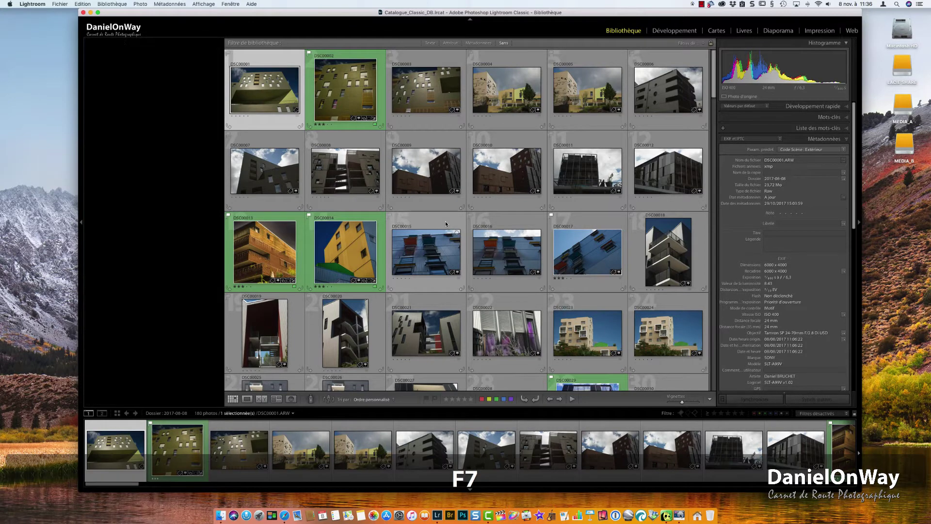
pyautogui.press('F7')
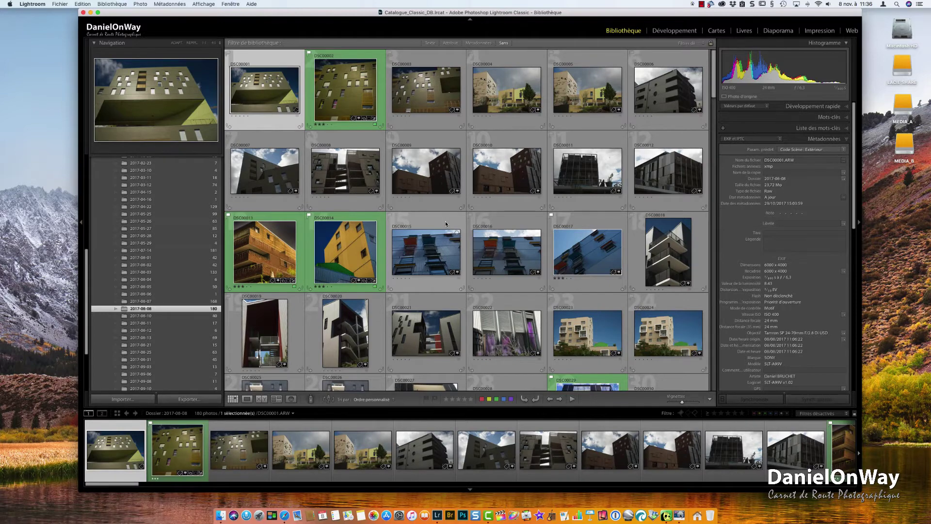
pyautogui.press('F8')
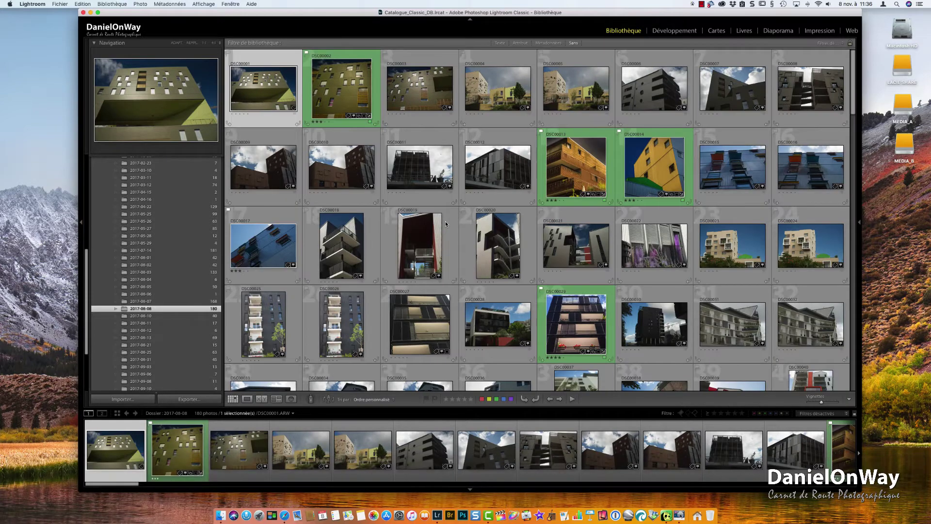
pyautogui.press('F8')
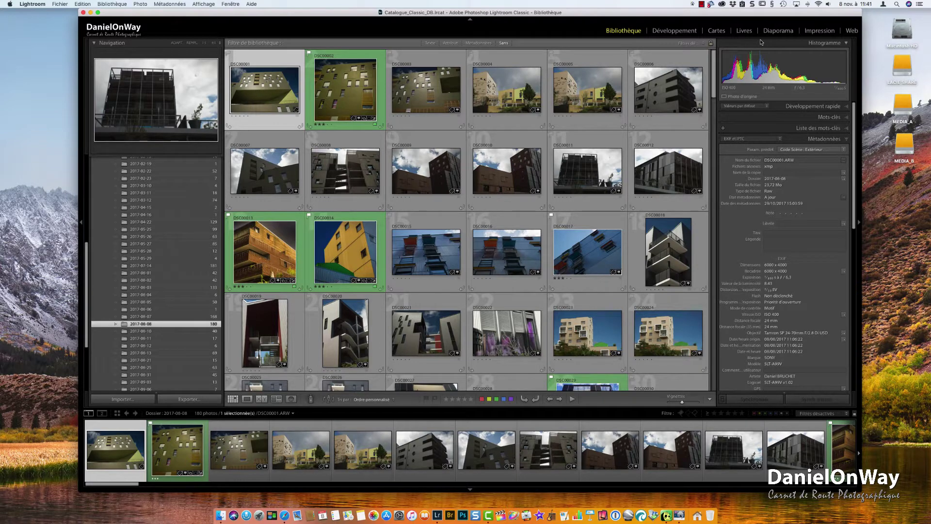
# Go through the Développement, Cartes, Livres, Diaporama, Impression and Web modules in order, starting from Bibliothèque.
pyautogui.press('alt+super')
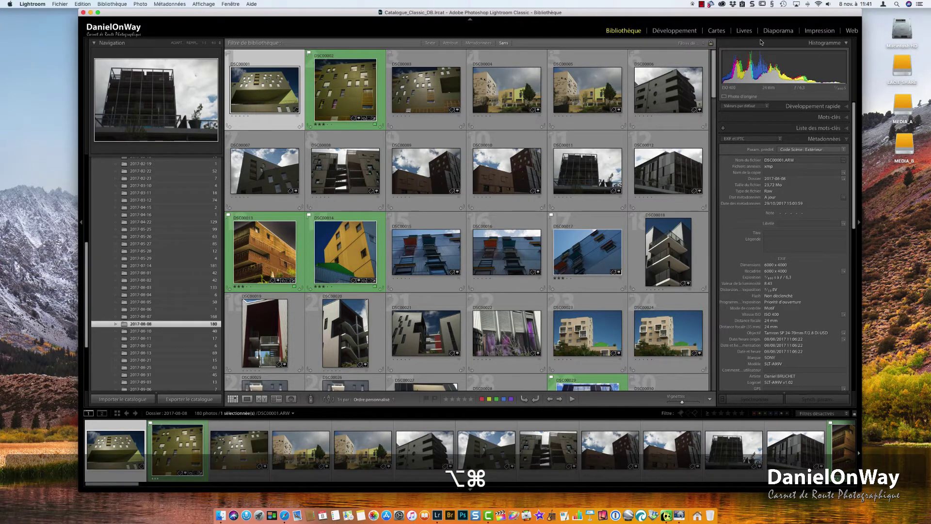
pyautogui.press('alt+super+KP_2')
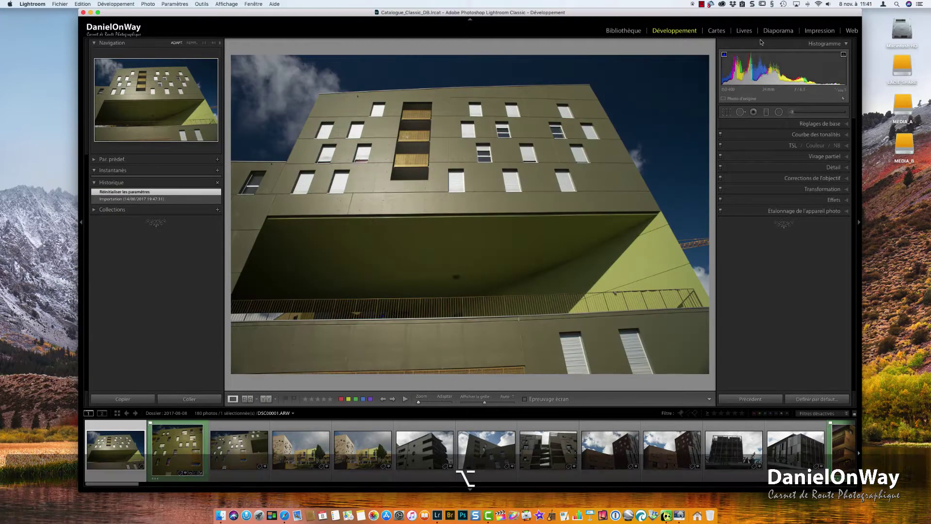
pyautogui.press('alt+super+KP_3')
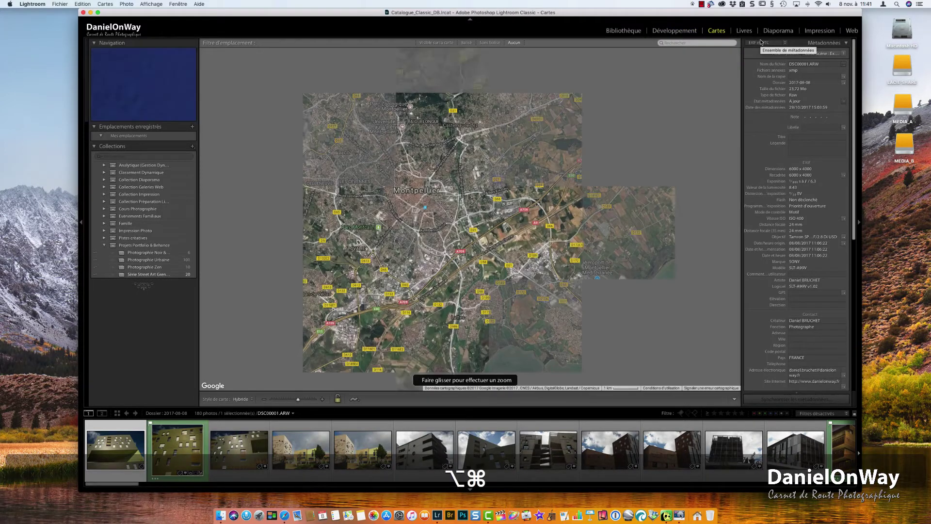
pyautogui.press('alt+super+KP_4')
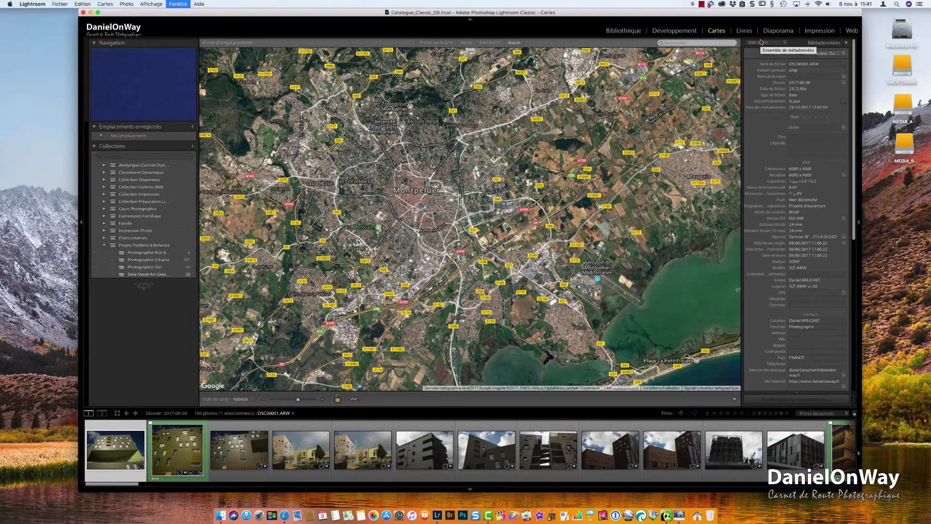
pyautogui.press('alt+super+KP_5')
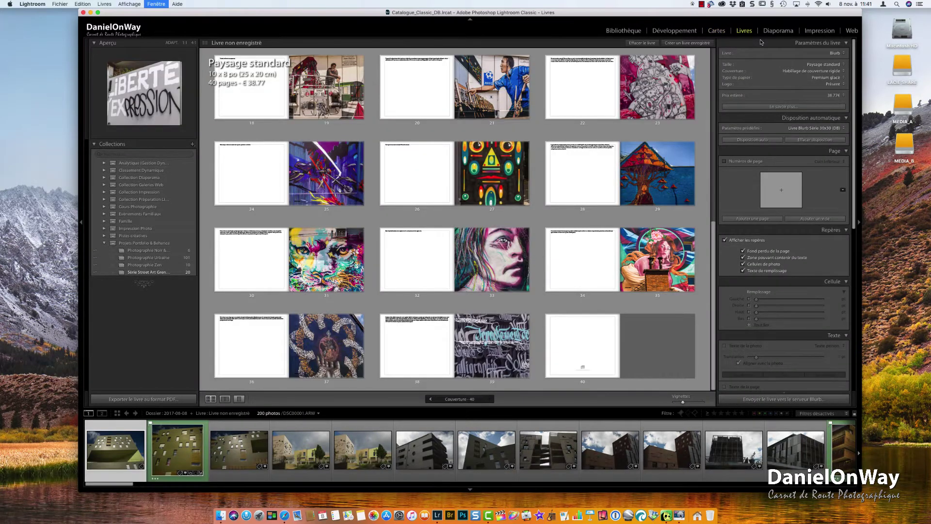
pyautogui.press('alt+super+KP_6')
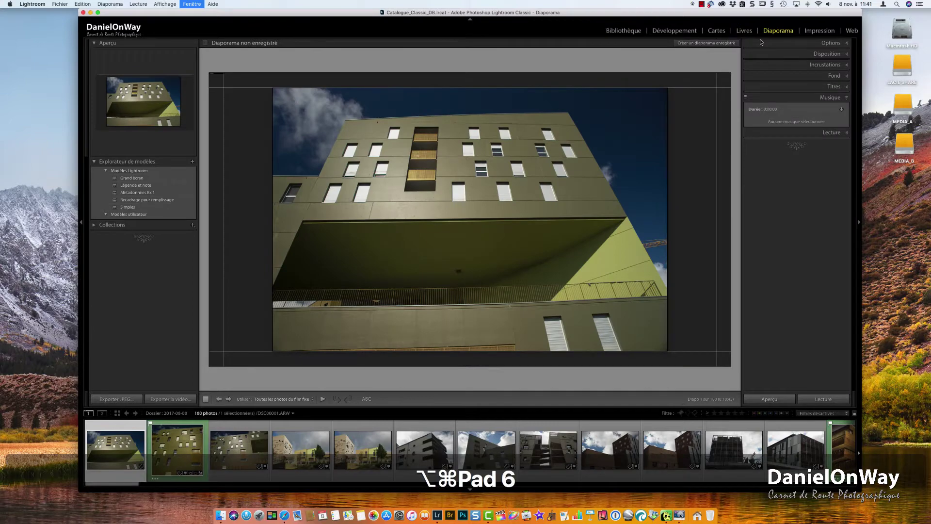
pyautogui.press('alt+super+KP_7')
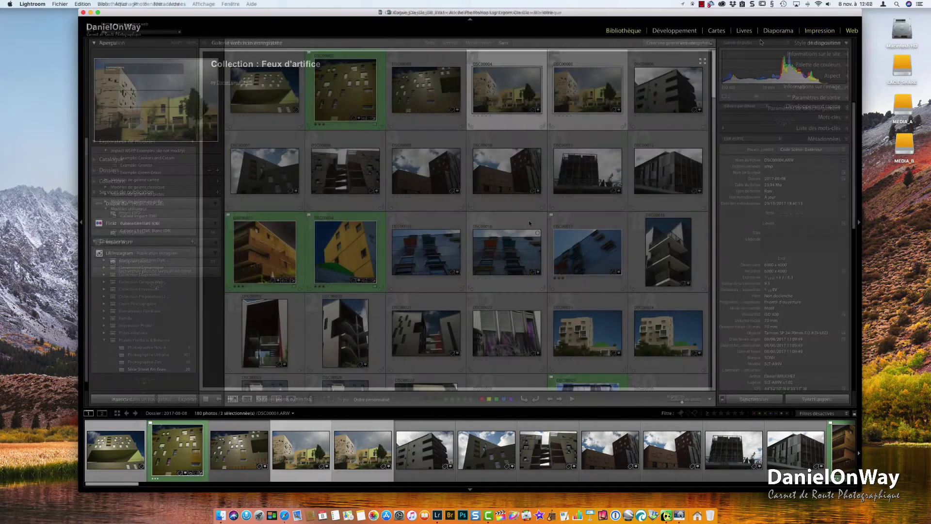
# View selected photos DSC00004 and DSC00005 in Loupe, Grid, Comparaison and Ensemble modes, and open the active one in Développement.
pyautogui.press('e')
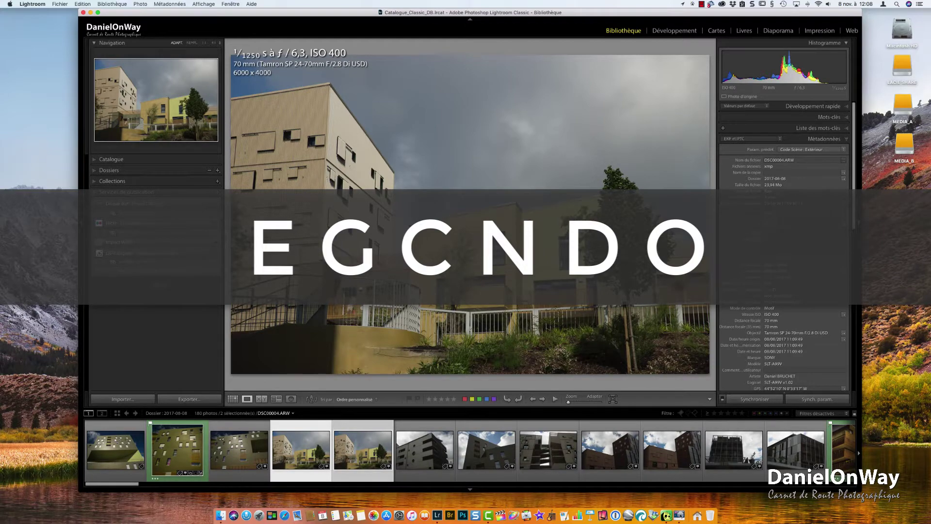
pyautogui.press('g')
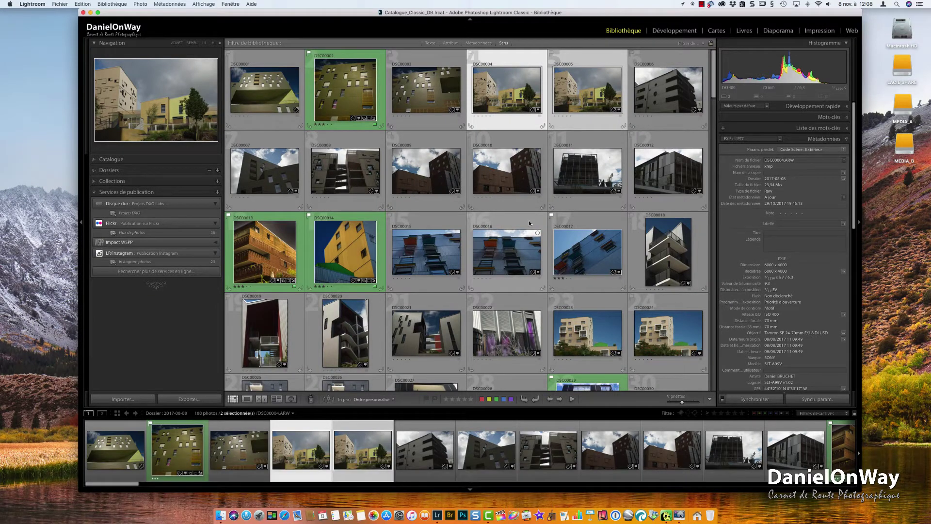
pyautogui.press('c')
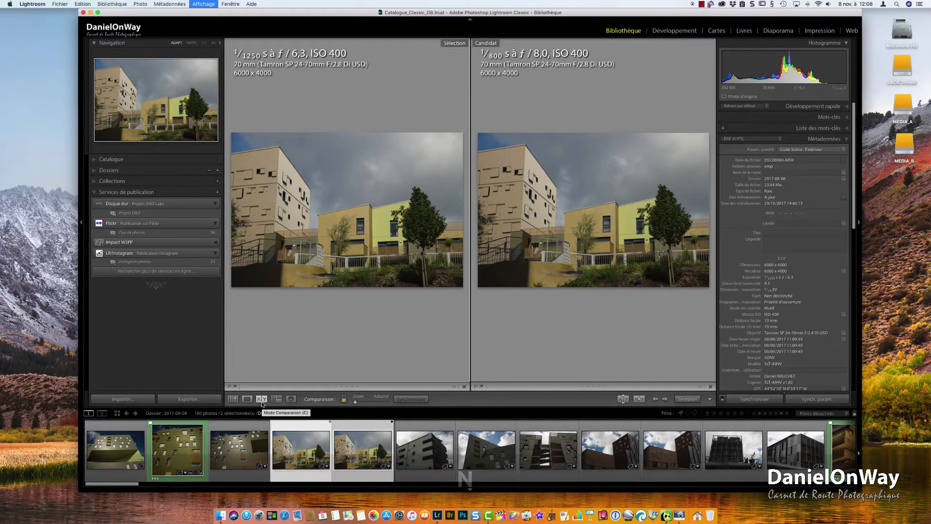
pyautogui.press('n')
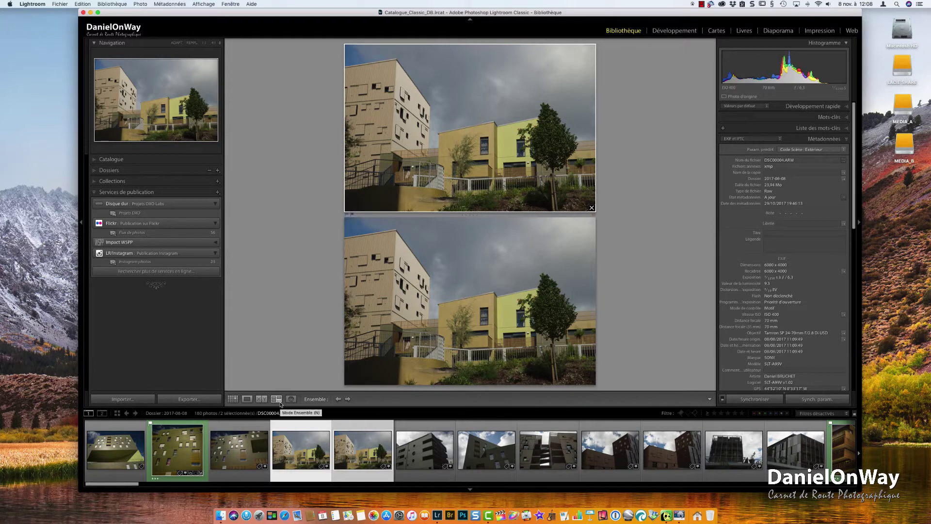
pyautogui.press('d')
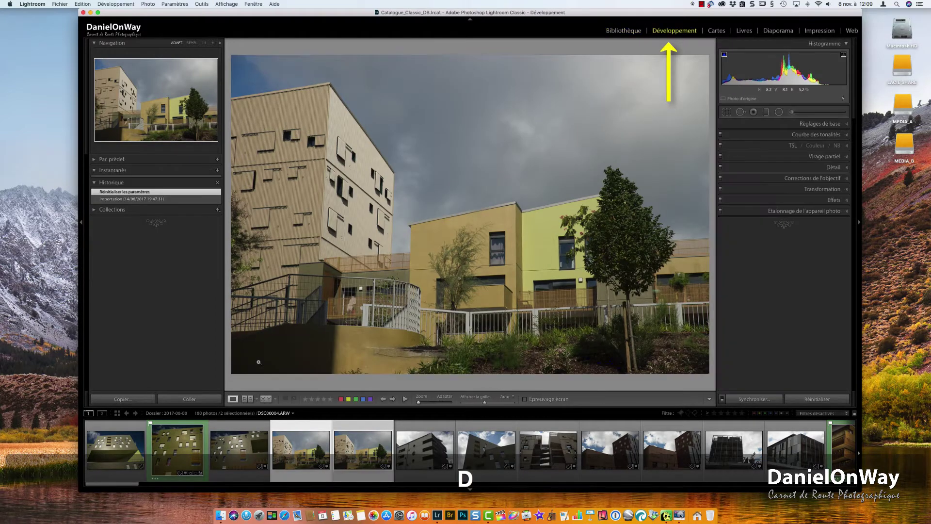
# Return to the library grid, select photo DSC00014, preview it full screen and exit the preview.
pyautogui.press('g')
pyautogui.click(336, 243)
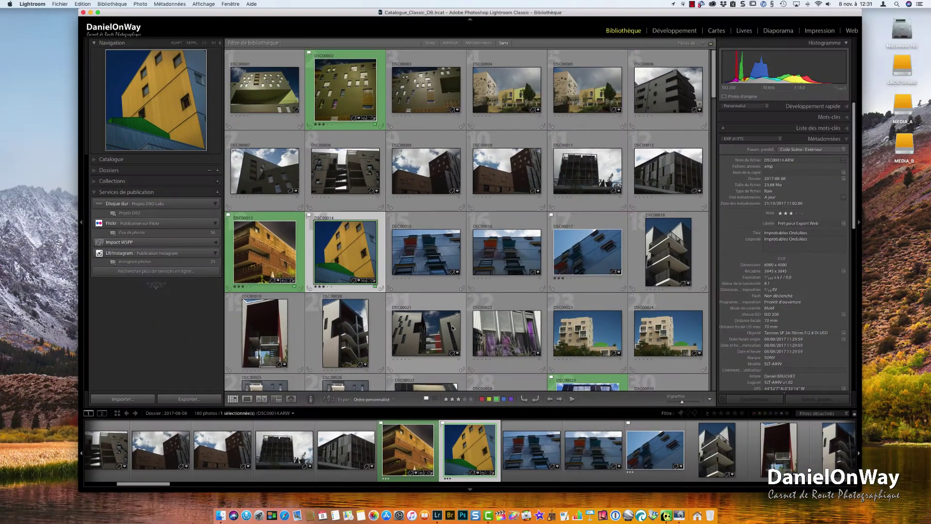
pyautogui.press('f')
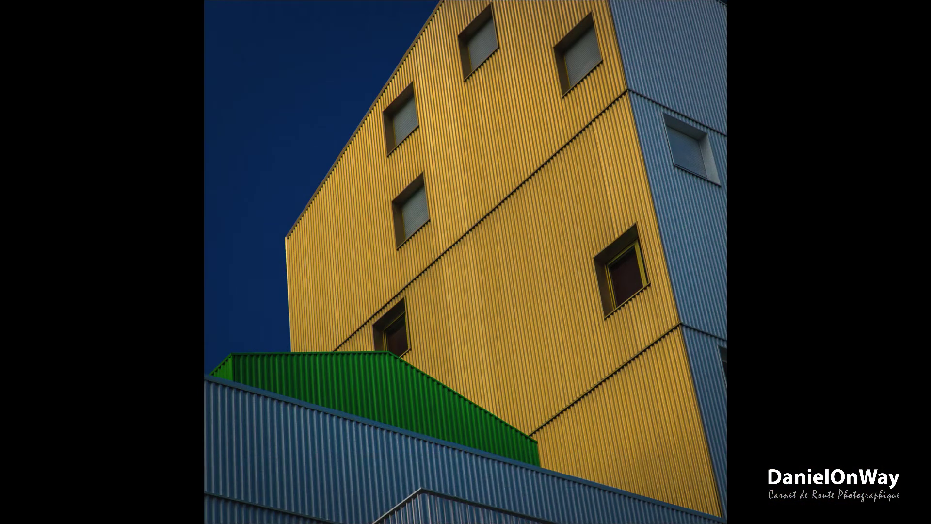
pyautogui.press('f')
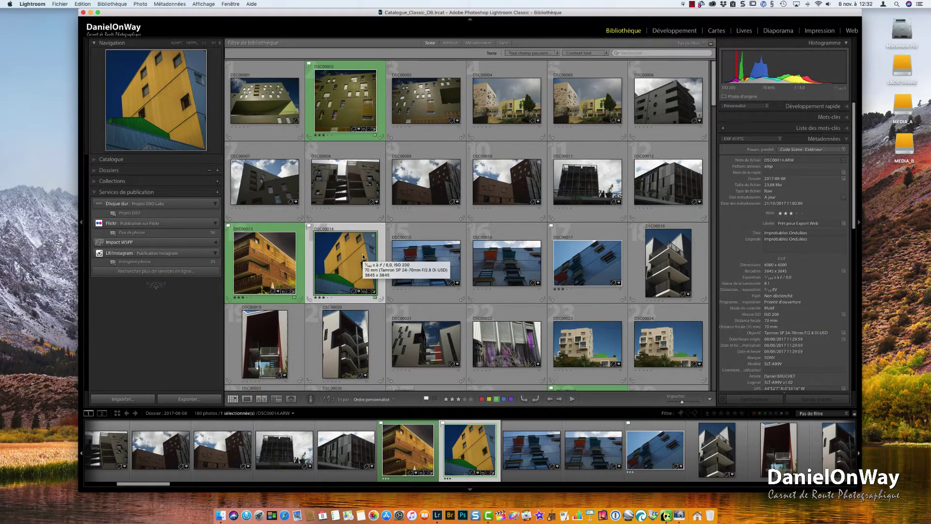
# Dim the lights around the photo grid, black out the interface completely and restore normal lighting.
pyautogui.press('l')
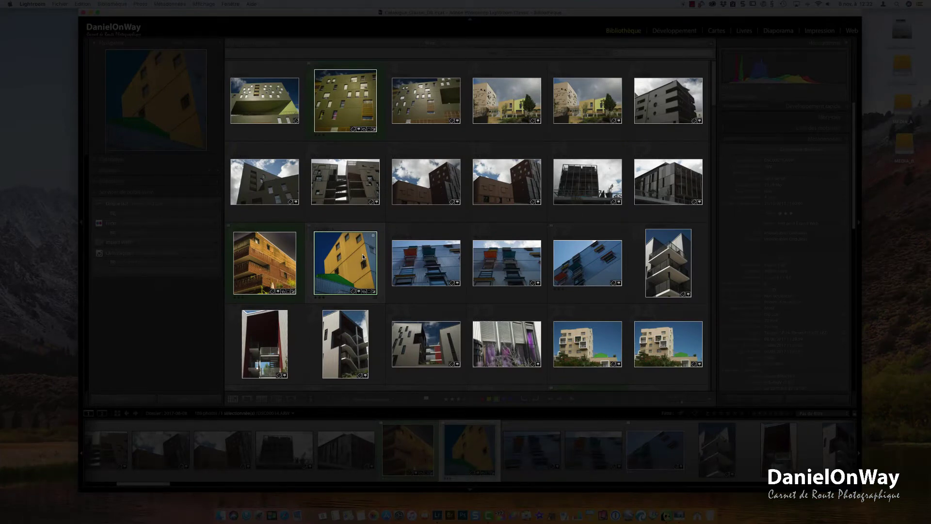
pyautogui.press('l')
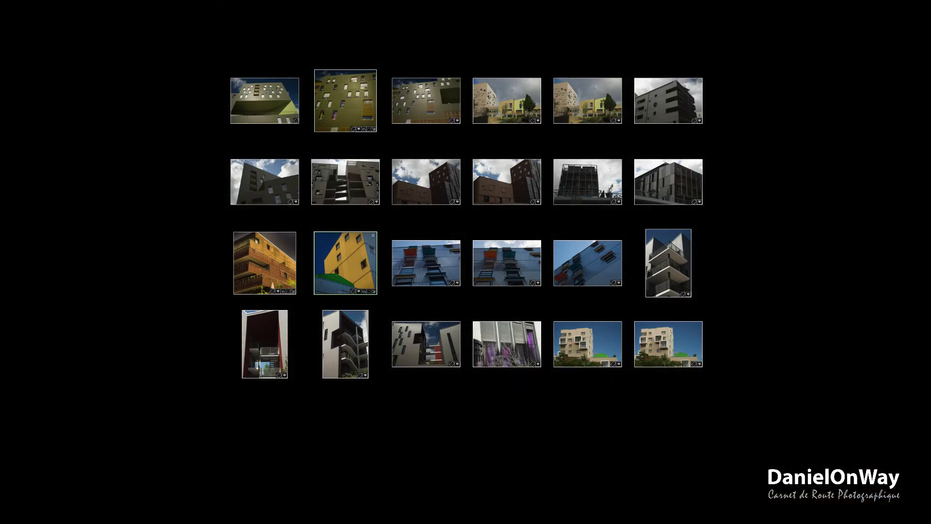
pyautogui.press('l')
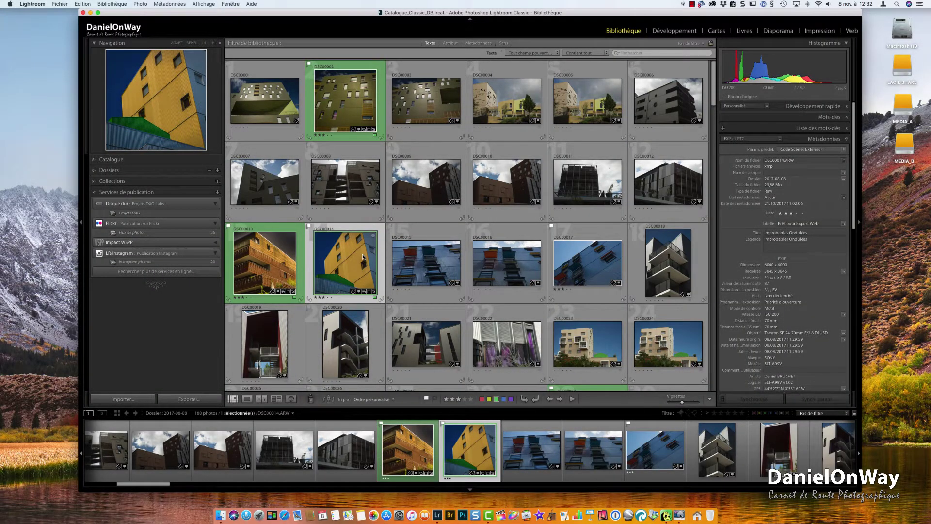
# Expand the photo grid to full screen with all panels hidden, and return to the normal window layout.
pyautogui.press('super')
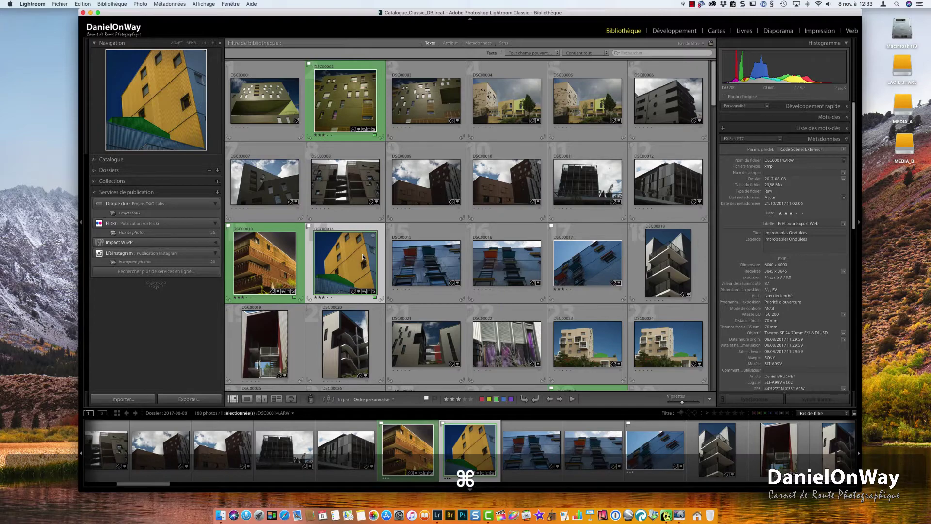
pyautogui.press('shift')
pyautogui.press('shift+super+f')
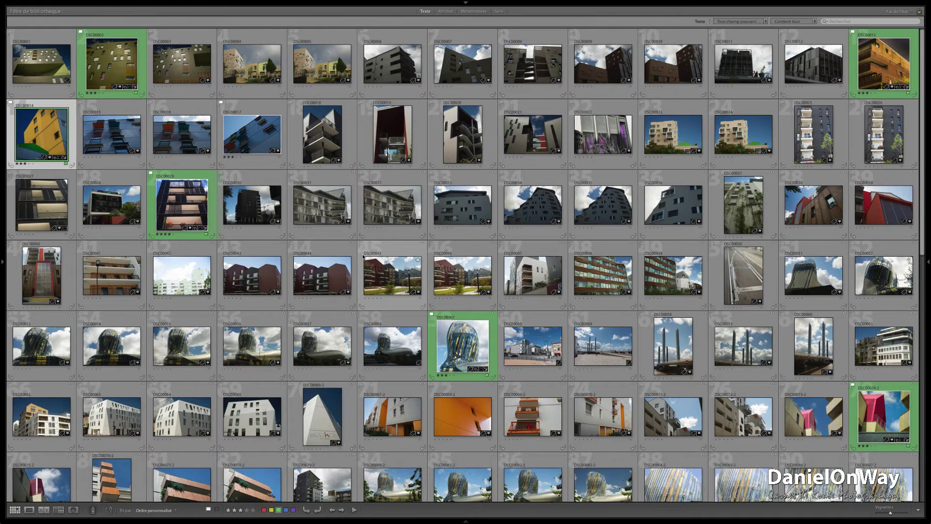
pyautogui.press('super')
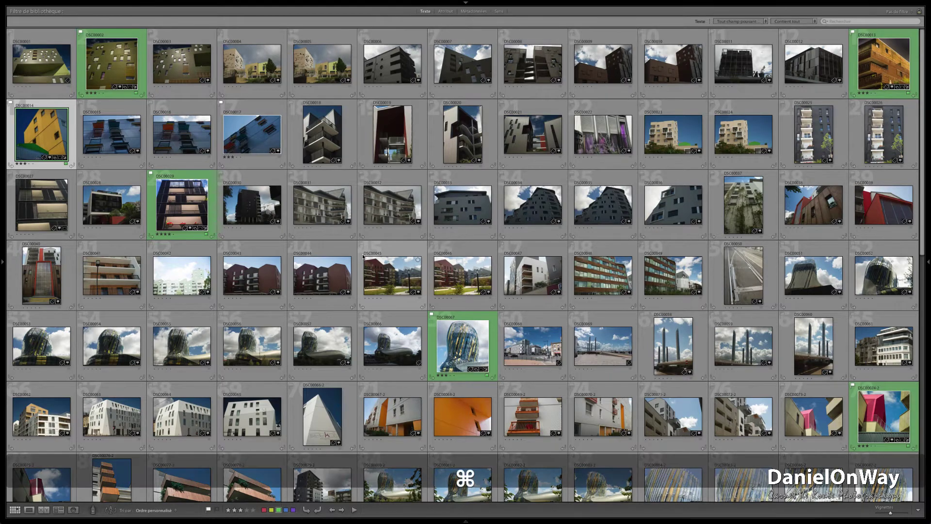
pyautogui.press('shift')
pyautogui.press('shift+super+f')
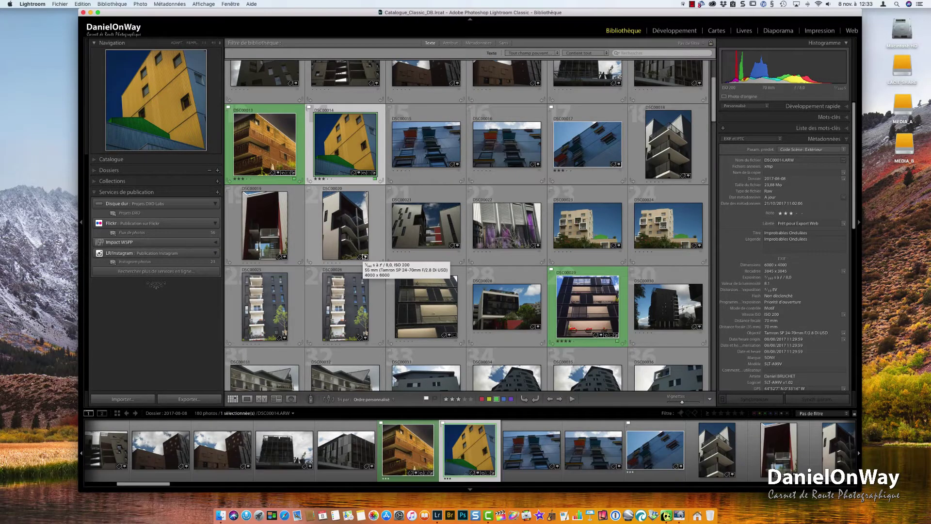
# Open DSC00014 in Loupe view, cycle its info overlay between file details and exposure details, and return to the grid.
pyautogui.press('e')
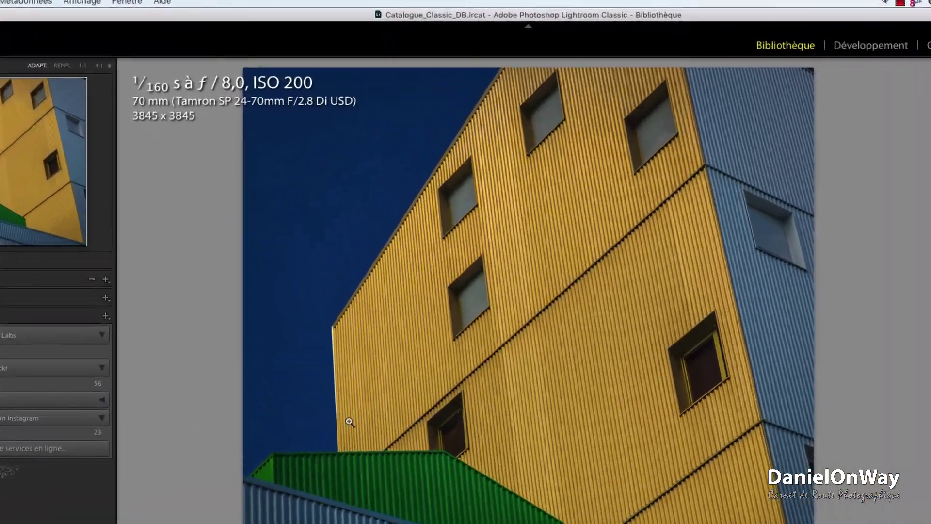
pyautogui.press('i')
pyautogui.press('i')
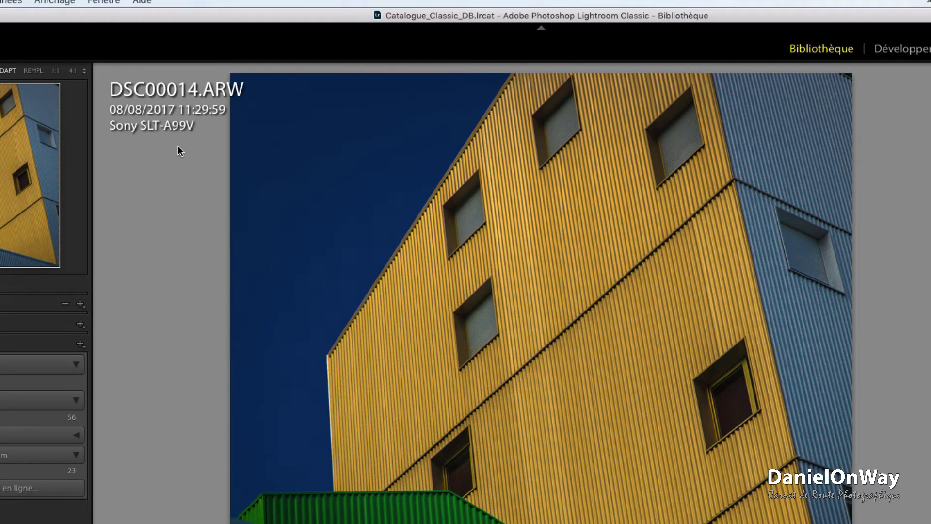
pyautogui.press('i')
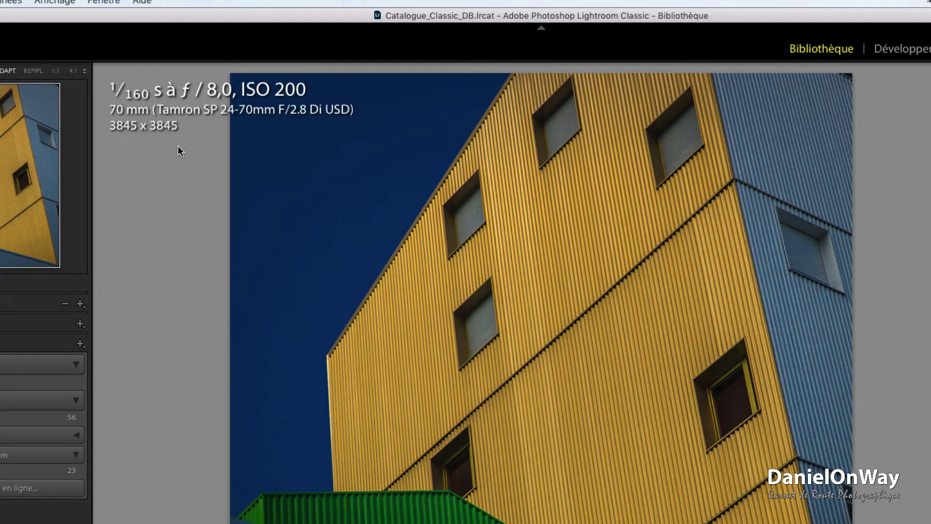
pyautogui.press('i')
pyautogui.press('i')
pyautogui.press('i')
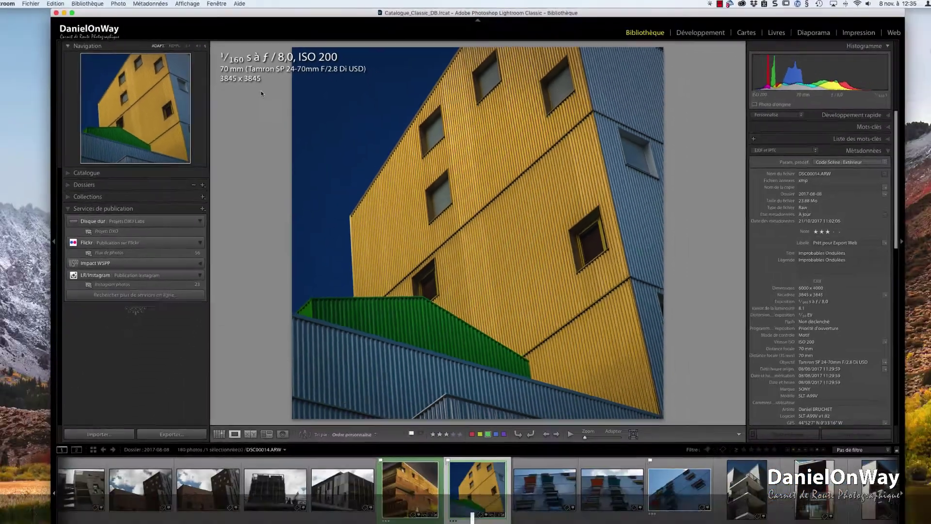
pyautogui.press('g')
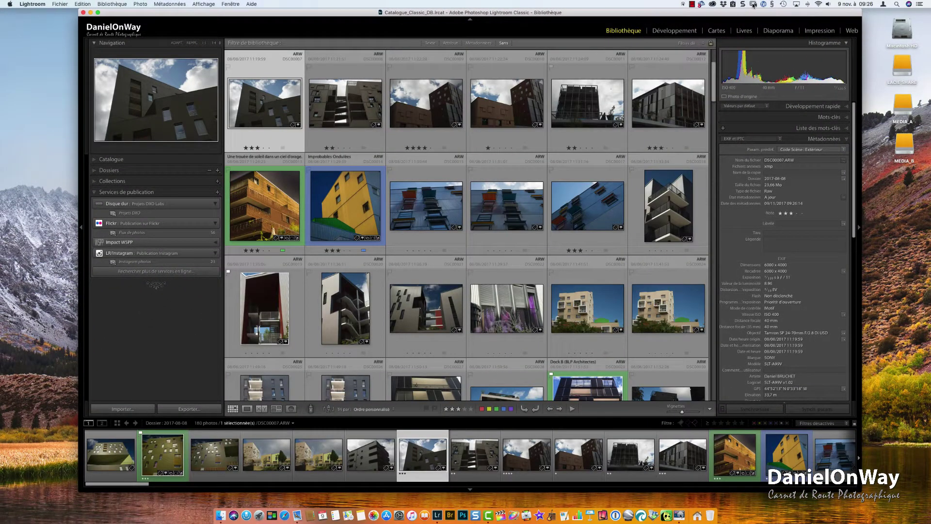
# Open the Wacom tablet preferences and, under ExpressKeys, add Adobe Lightroom Classic CC as an application with its own tablet settings.
pyautogui.click(753, 5)
pyautogui.click(760, 24)
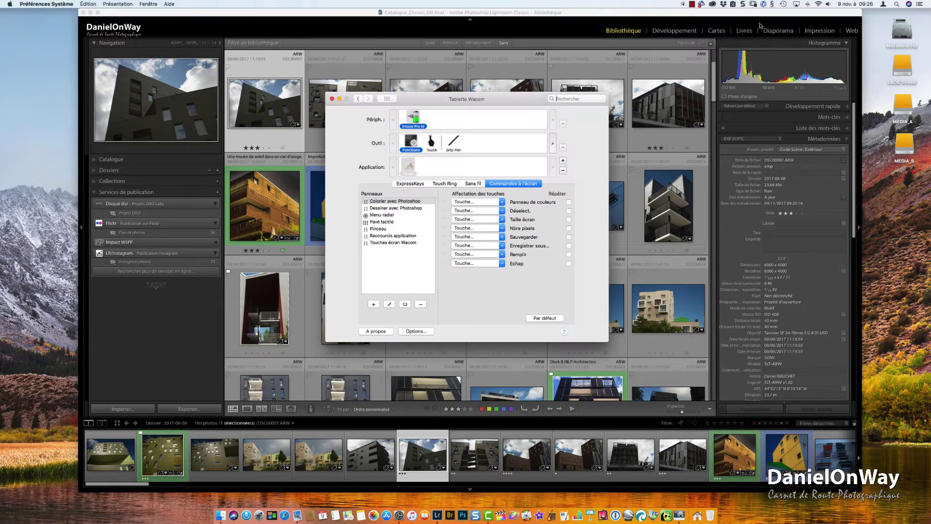
pyautogui.click(410, 184)
pyautogui.moveTo(447, 98); pyautogui.dragTo(427, 87)
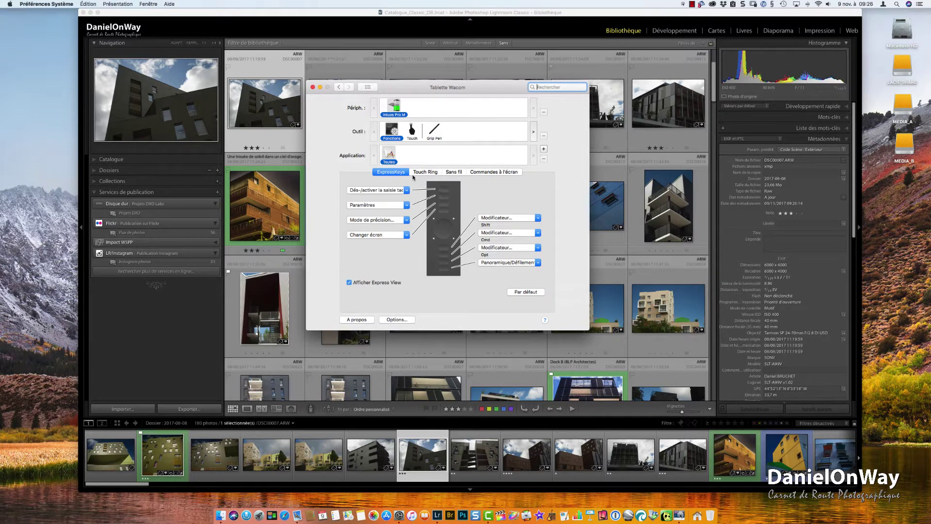
pyautogui.click(544, 149)
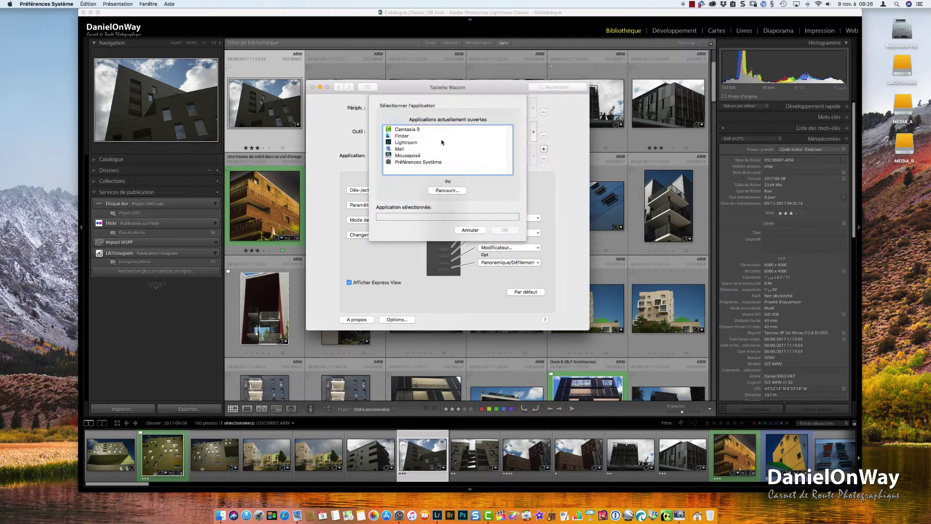
pyautogui.click(416, 143)
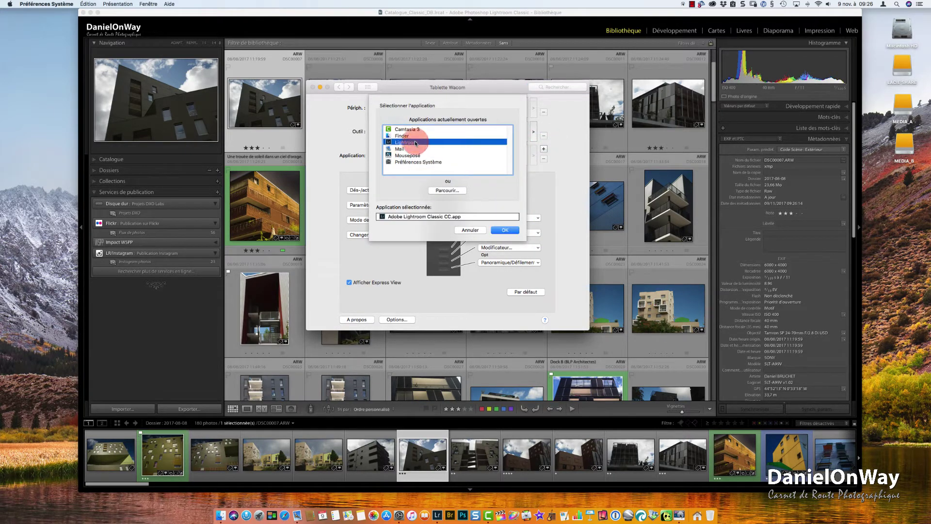
pyautogui.click(506, 230)
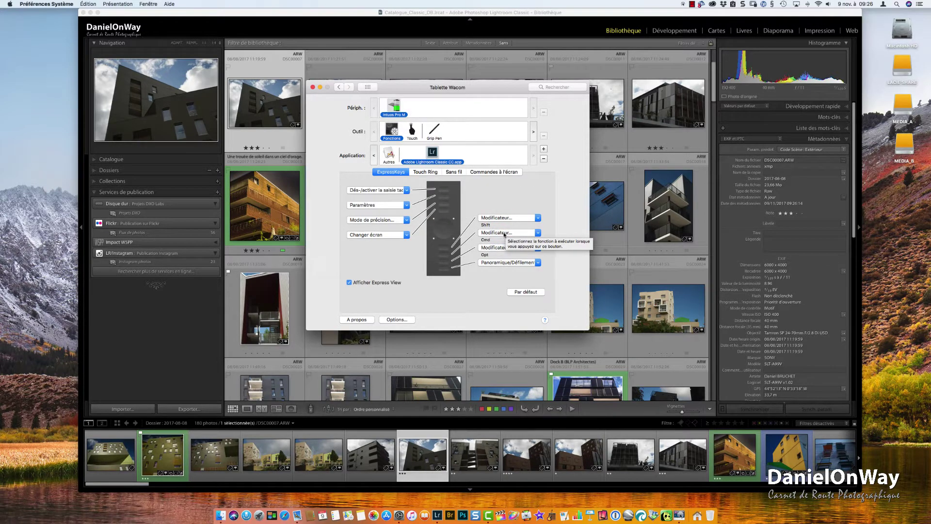
# Start a new on-screen control panel named LR_Tri.
pyautogui.click(493, 171)
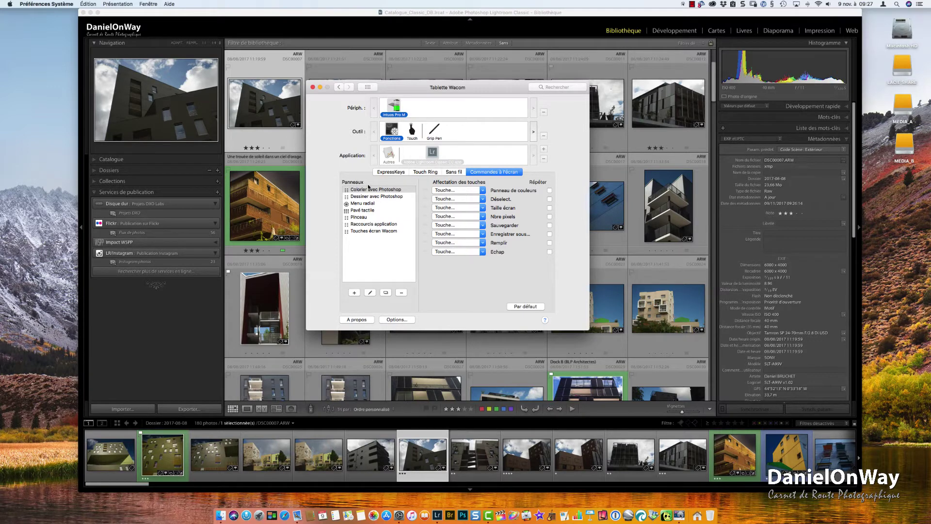
pyautogui.click(354, 293)
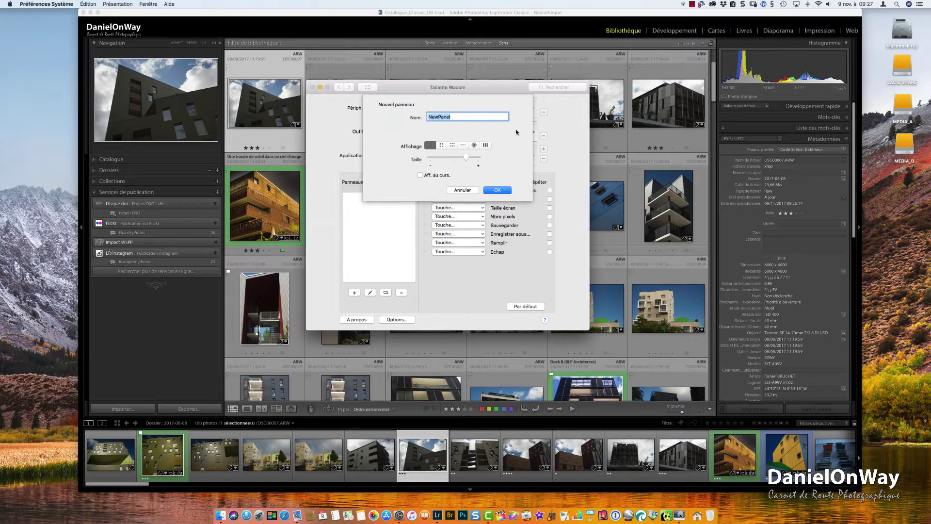
pyautogui.write('LR')
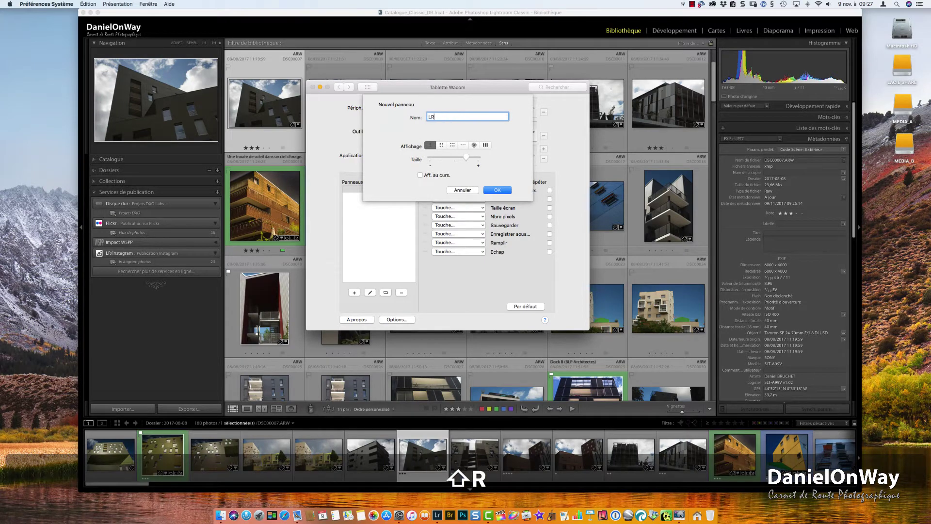
pyautogui.write('_Tri')
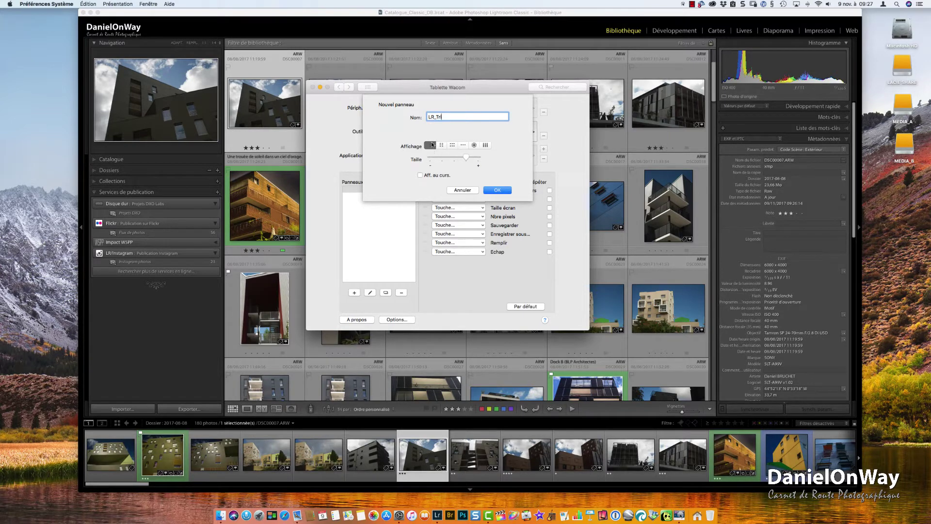
# Try the other display layouts for the LR_Tri panel and return to the single-column layout.
pyautogui.click(441, 146)
pyautogui.click(452, 145)
pyautogui.click(463, 145)
pyautogui.click(473, 145)
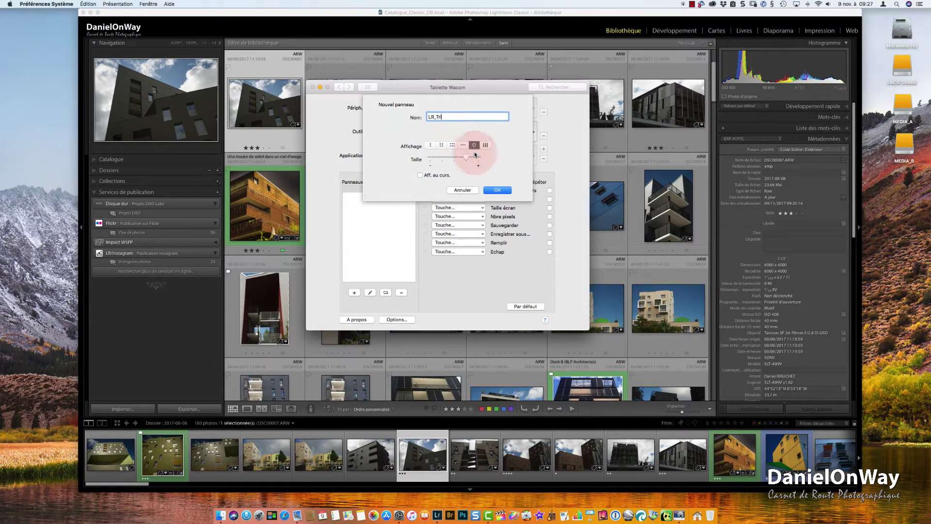
pyautogui.click(488, 146)
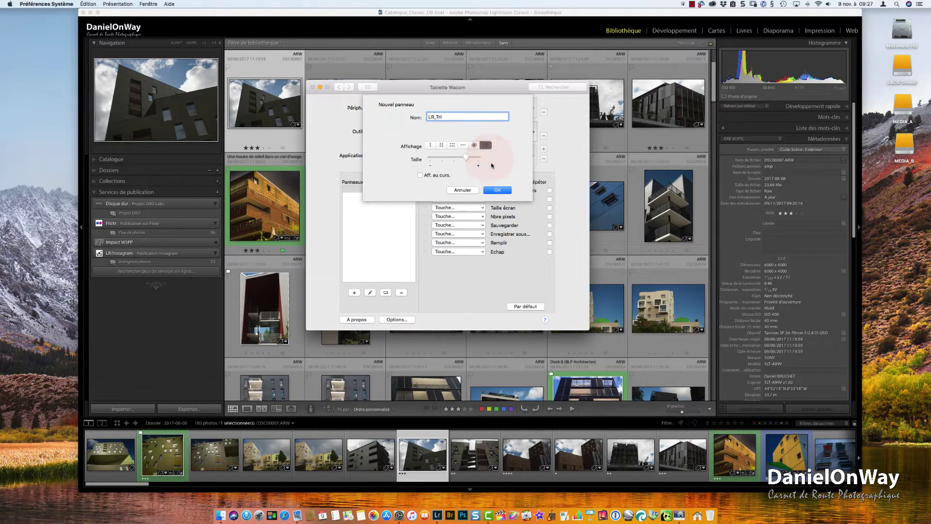
pyautogui.click(430, 145)
# Reduce the LR_Tri panel's size by one notch and create it with display at the cursor left off.
pyautogui.moveTo(466, 157)
pyautogui.mouseDown()
pyautogui.moveTo(475, 157)
pyautogui.moveTo(454, 158)
pyautogui.mouseUp()
pyautogui.click(419, 176)
pyautogui.click(420, 175)
pyautogui.click(498, 190)
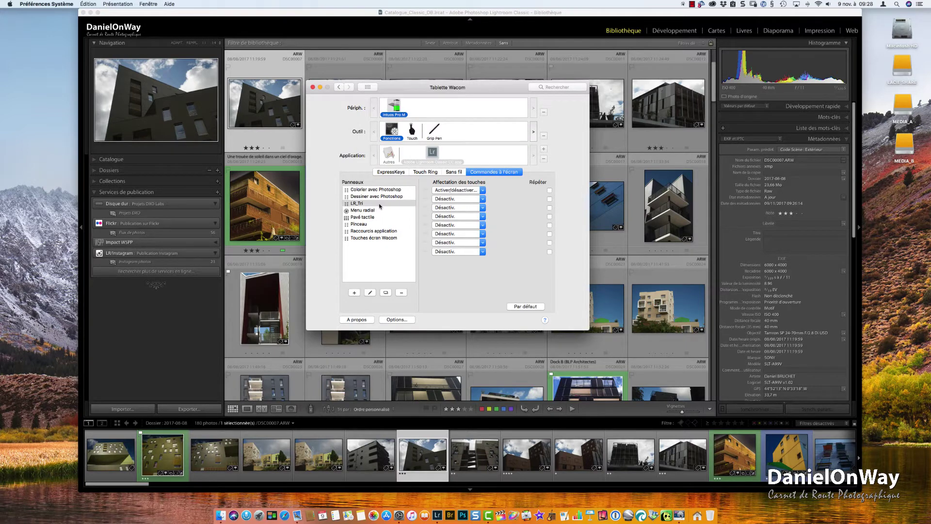
# Assign the keystroke Shift+P to the first key of the LR_Tri panel.
pyautogui.click(482, 190)
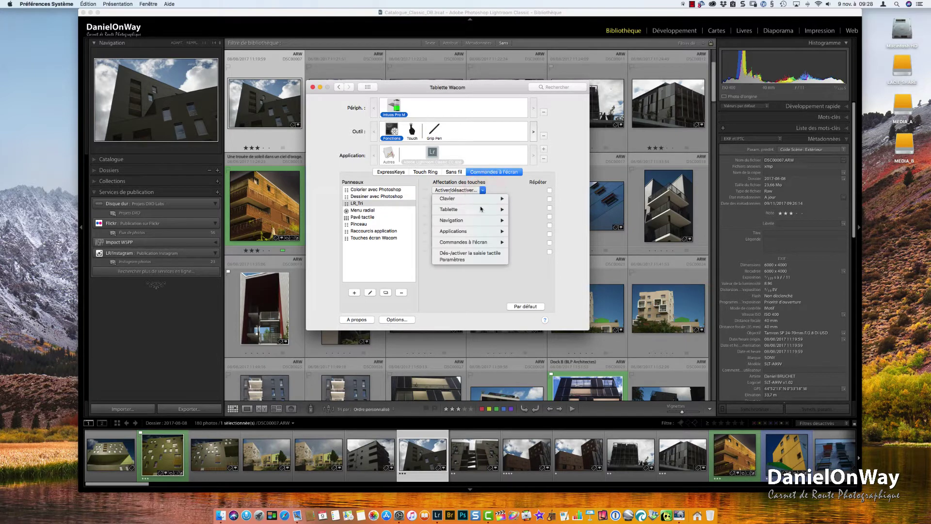
pyautogui.moveTo(486, 200)
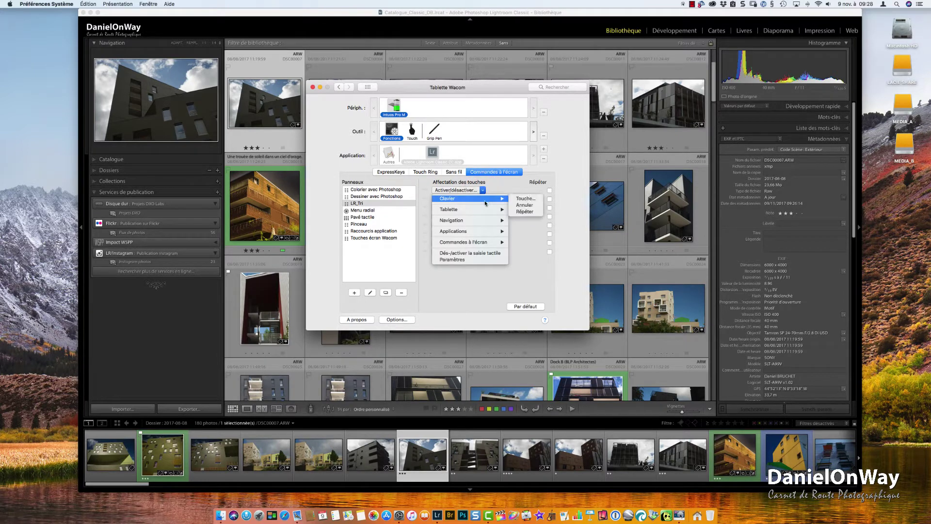
pyautogui.click(529, 201)
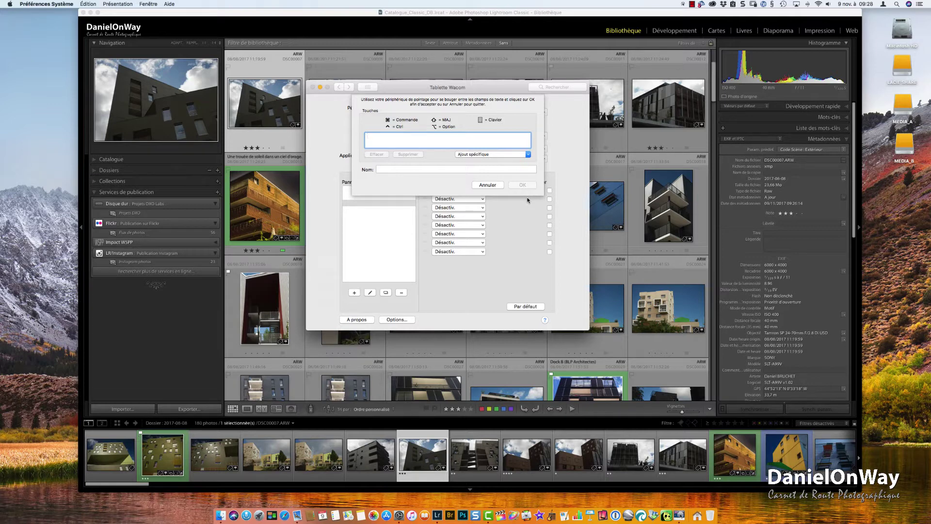
pyautogui.hotkey('shift', 'p')
# Name the Shift+P key "Retenue ▶", inserting the arrow from the TextExpander symbols, and enable repeat for it.
pyautogui.click(402, 173)
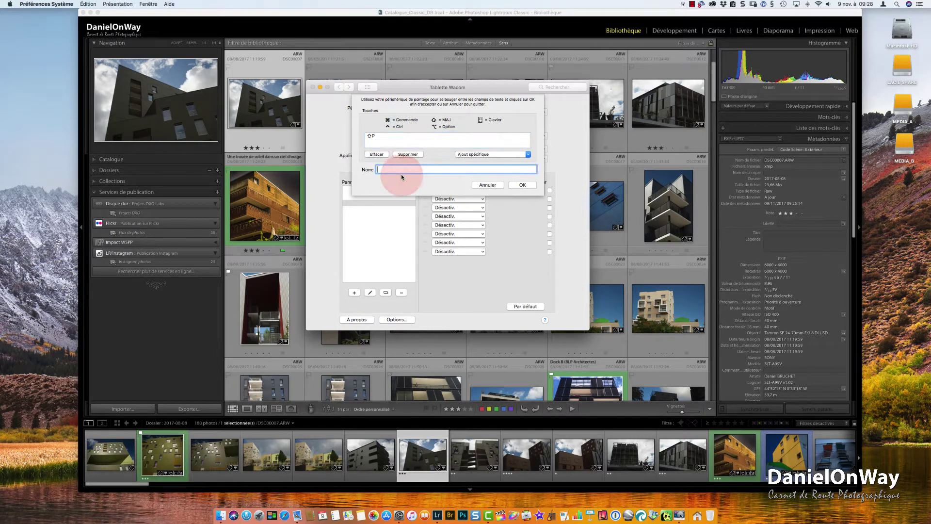
pyautogui.write('Rete')
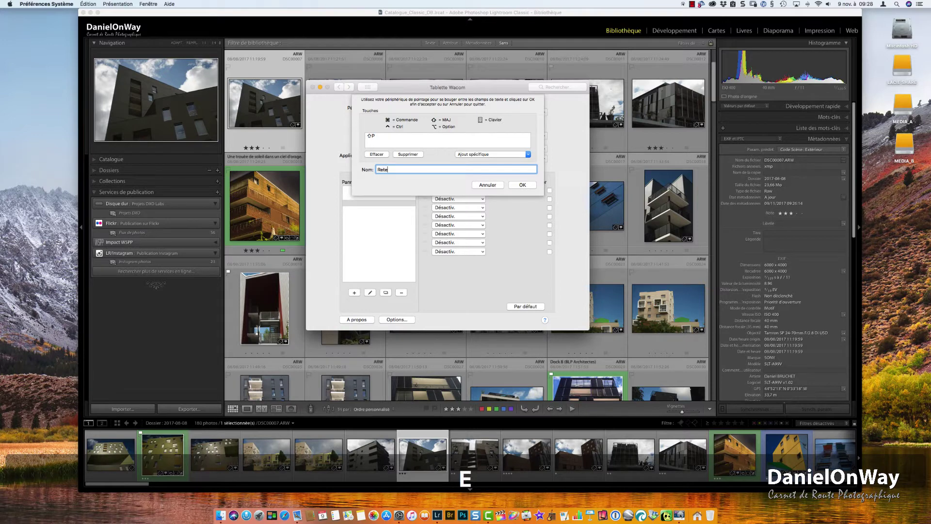
pyautogui.write('nue')
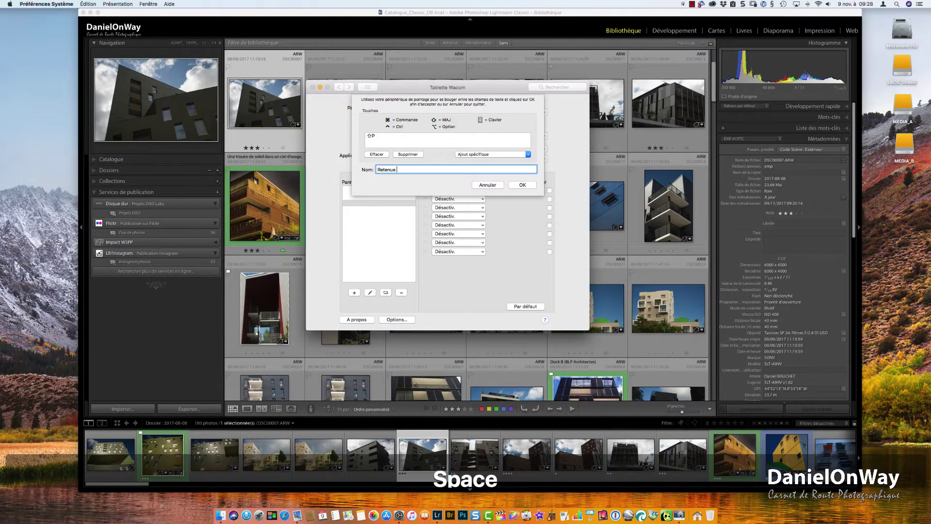
pyautogui.click(763, 4)
pyautogui.moveTo(778, 100)
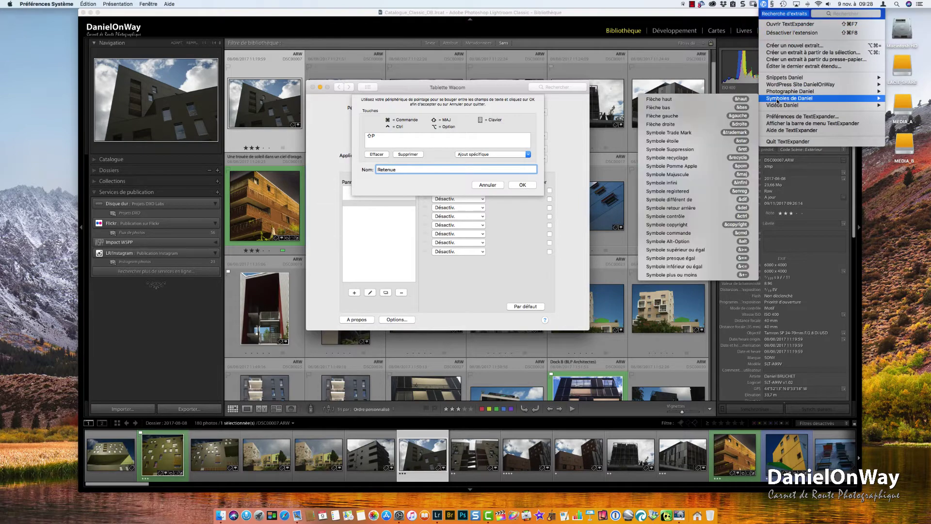
pyautogui.click(666, 124)
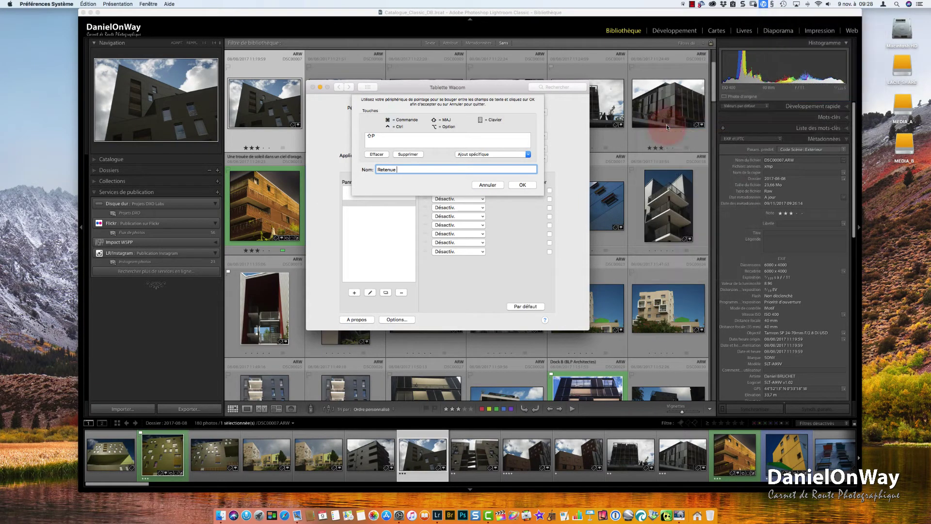
pyautogui.click(524, 185)
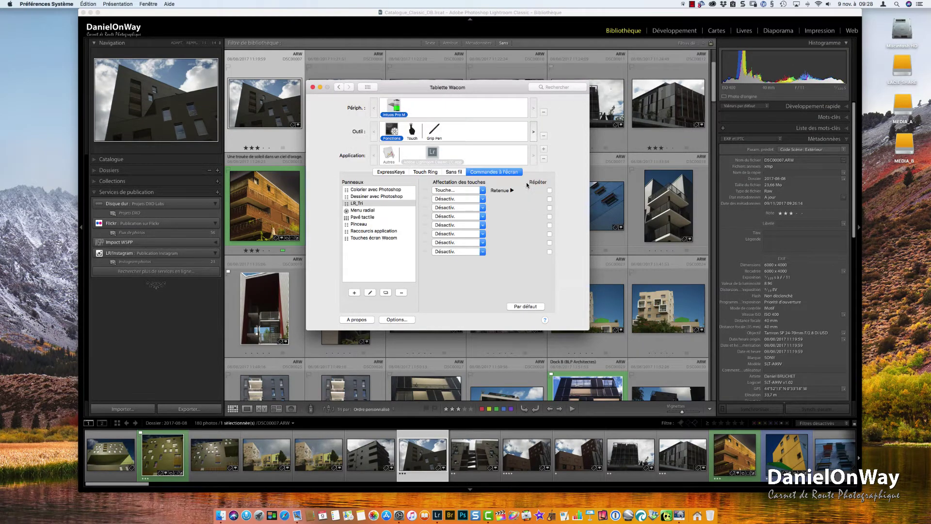
pyautogui.click(549, 190)
# Assign the keystroke Shift+X to the second key, name it "Rejetée ▶" and enable its repeat option.
pyautogui.click(483, 199)
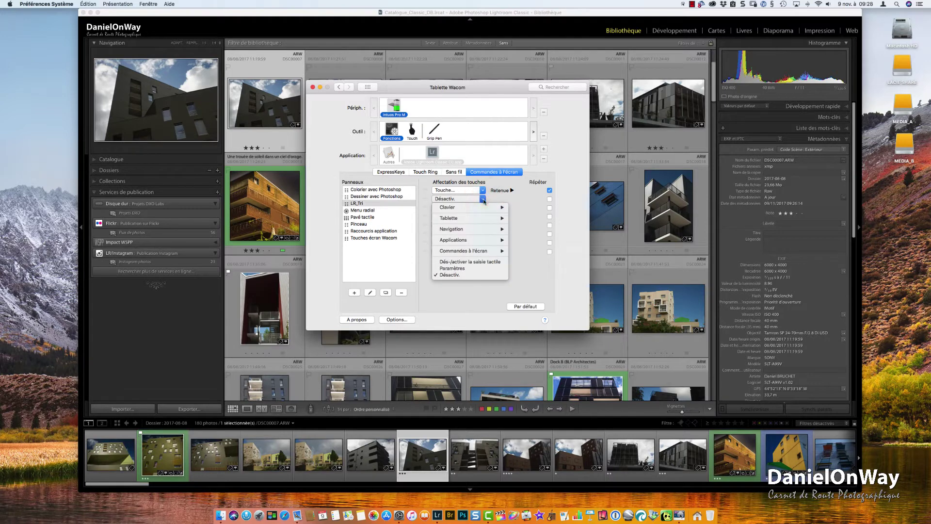
pyautogui.moveTo(483, 210)
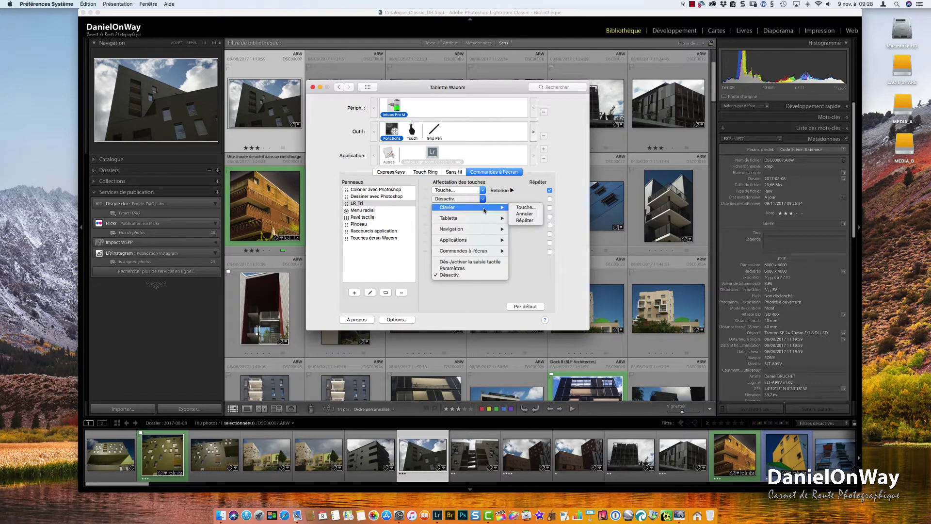
pyautogui.click(535, 209)
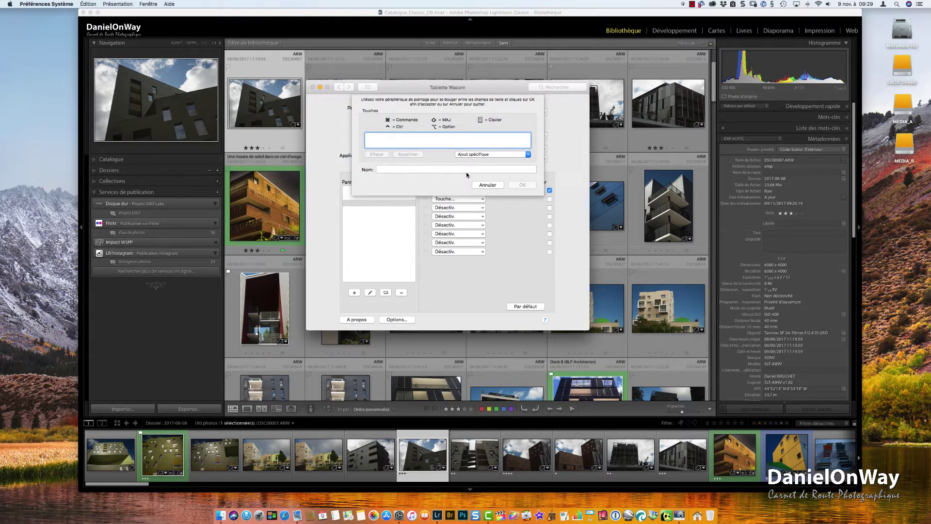
pyautogui.hotkey('shift', 'x')
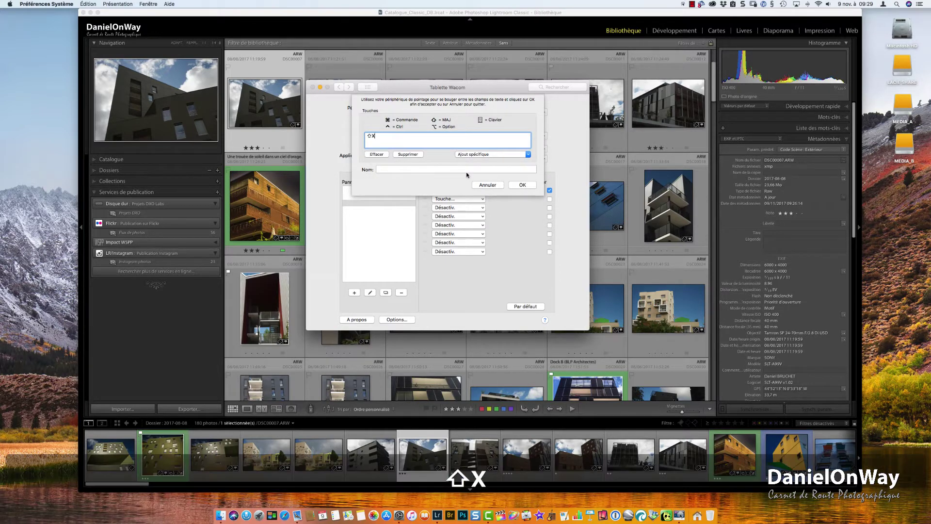
pyautogui.click(425, 170)
pyautogui.write('Rejetée ▶')
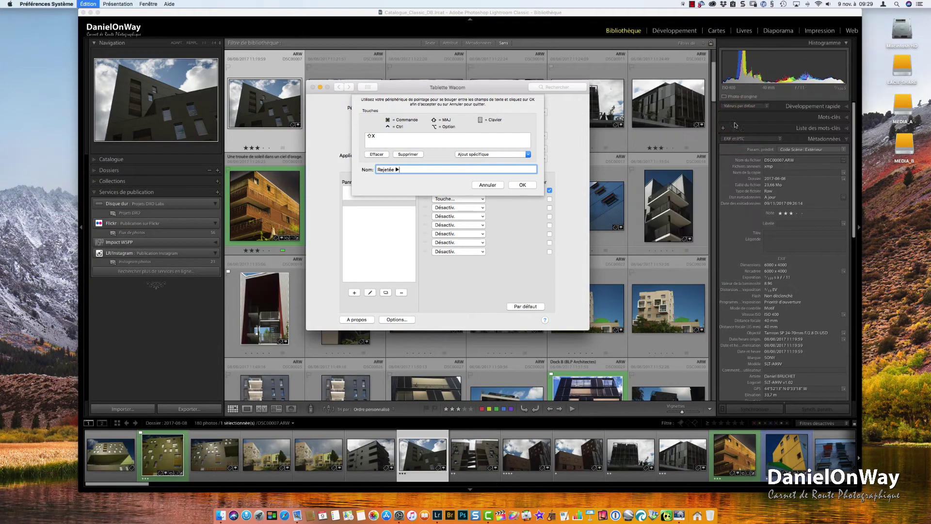
pyautogui.click(522, 185)
pyautogui.click(549, 199)
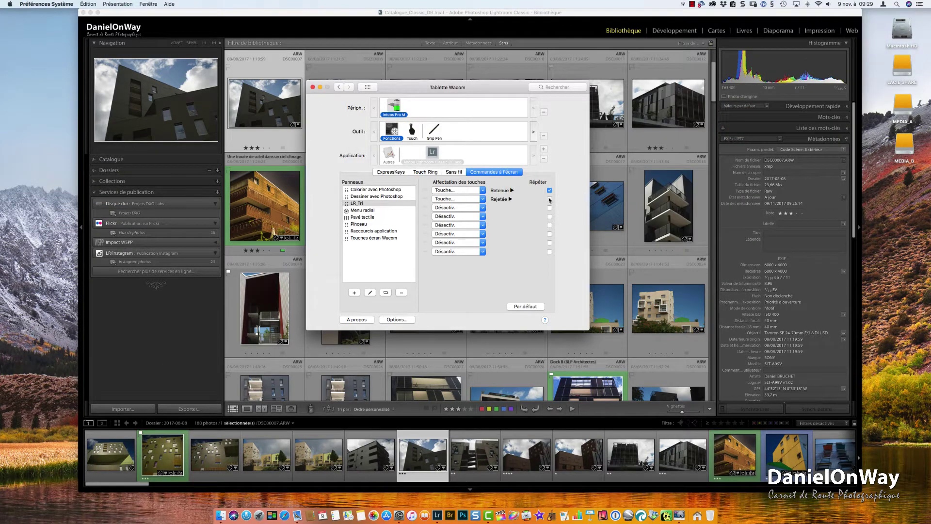
# Assign keypad 0 followed by Shift+U as the keystrokes of the panel's third key.
pyautogui.click(458, 207)
pyautogui.click(533, 216)
pyautogui.hotkey('shift', 'u')
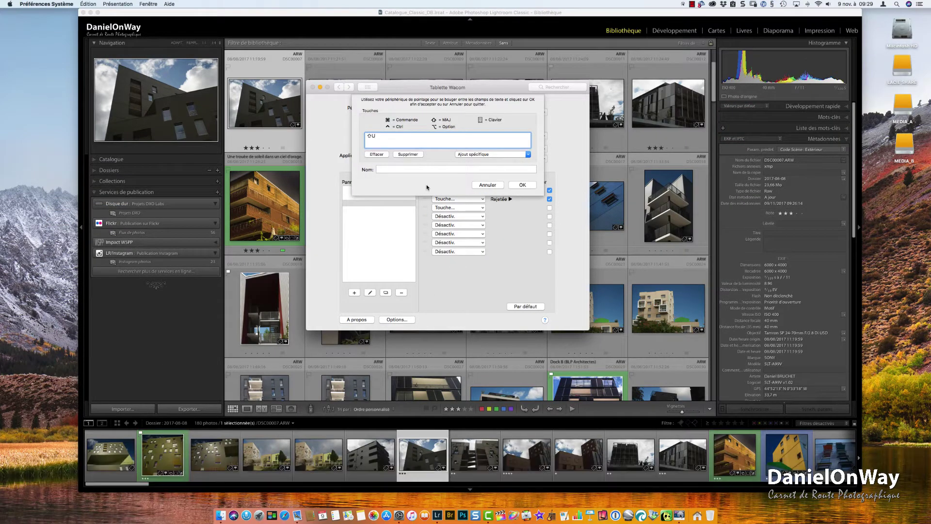
pyautogui.click(381, 155)
pyautogui.press('KP_0')
pyautogui.hotkey('shift', 'u')
# Name the third key "Neutre Sans ★▶", inserting the symbols from TextExpander, and enable repeat for it.
pyautogui.click(399, 169)
pyautogui.write('Neutre Sans')
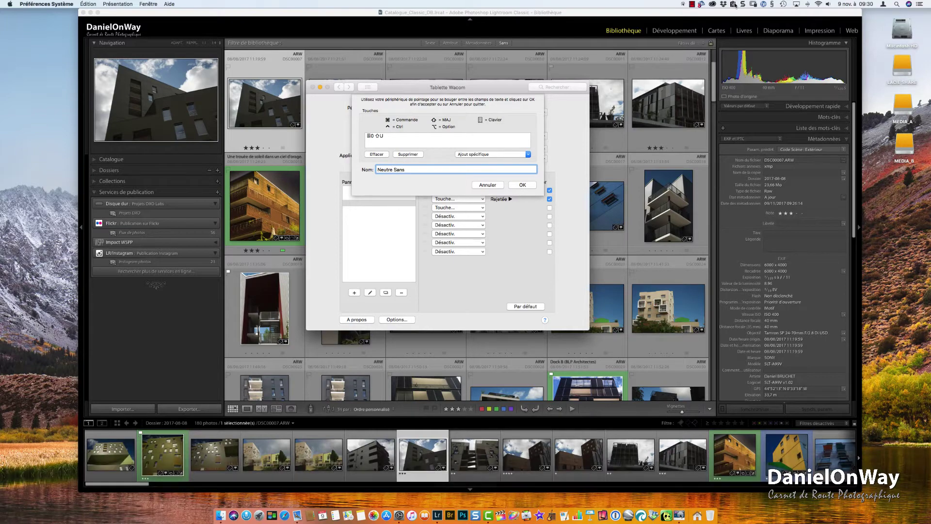
pyautogui.click(765, 5)
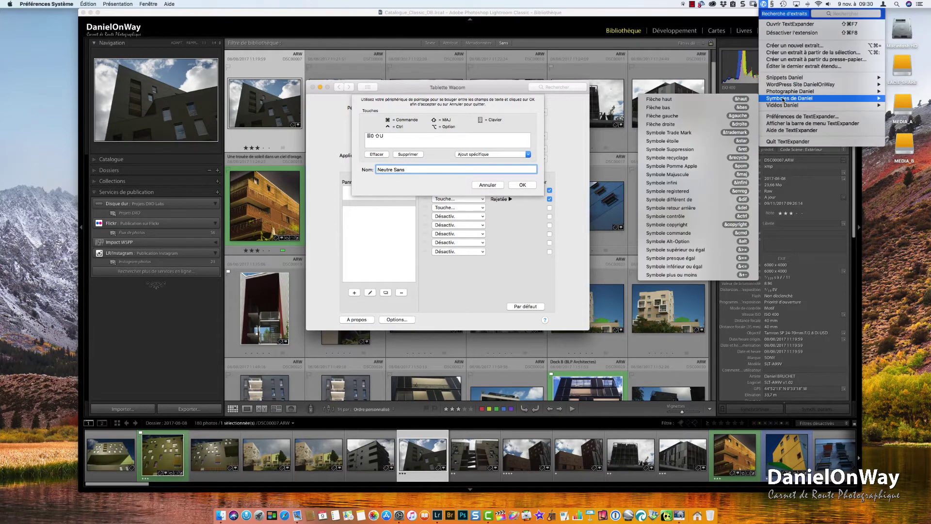
pyautogui.click(700, 141)
pyautogui.click(765, 6)
pyautogui.click(491, 199)
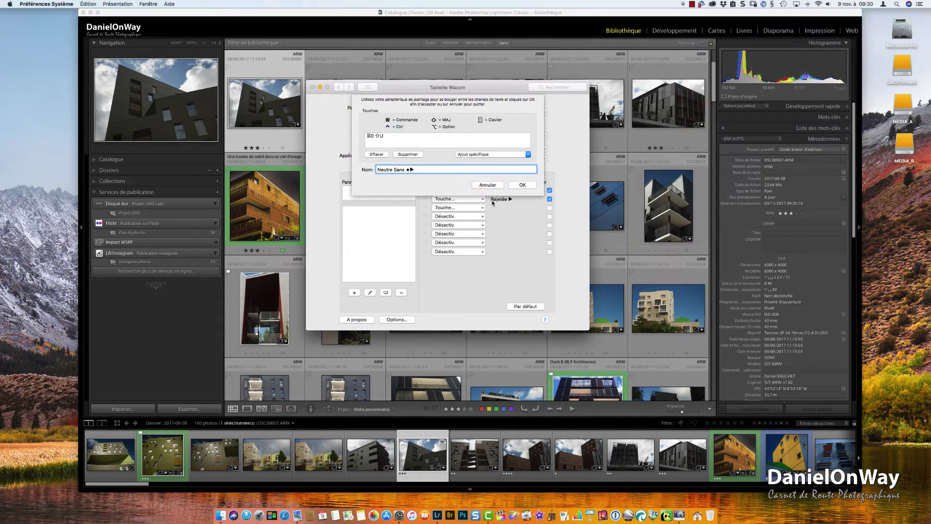
pyautogui.click(523, 185)
pyautogui.click(549, 208)
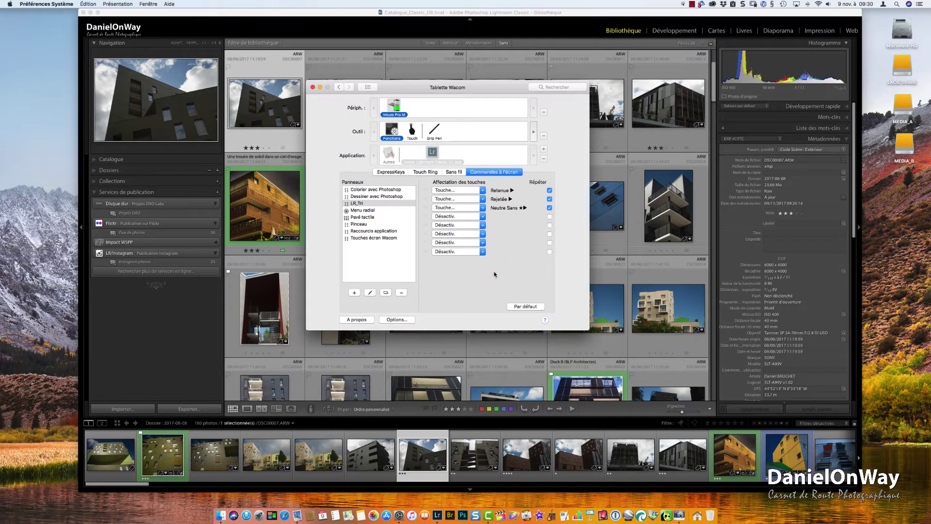
# Assign the keystroke Shift+keypad 5 to the eighth key of the LR_Tri panel.
pyautogui.click(482, 251)
pyautogui.moveTo(499, 260)
pyautogui.click(532, 264)
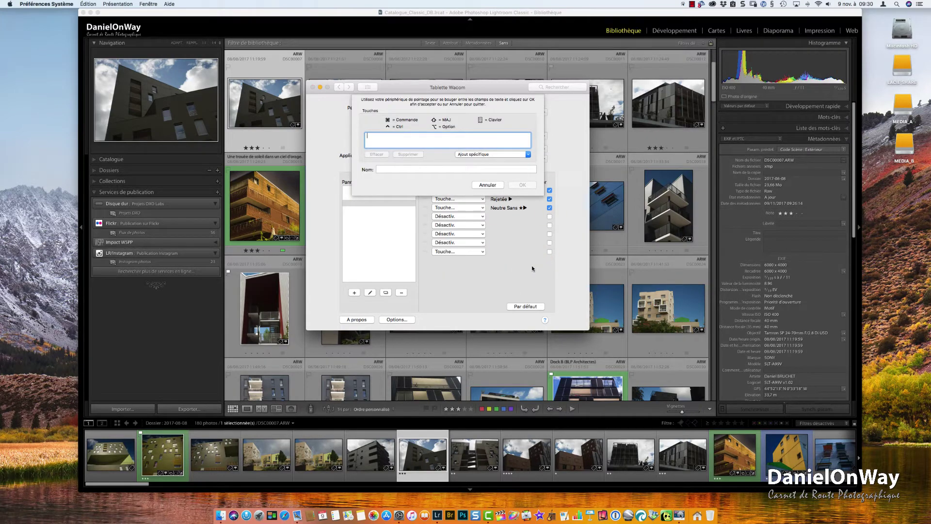
pyautogui.press('super+shift+5')
# Name the eighth key "★★★★★ ▶", inserting the star and arrow symbols from TextExpander.
pyautogui.click(765, 6)
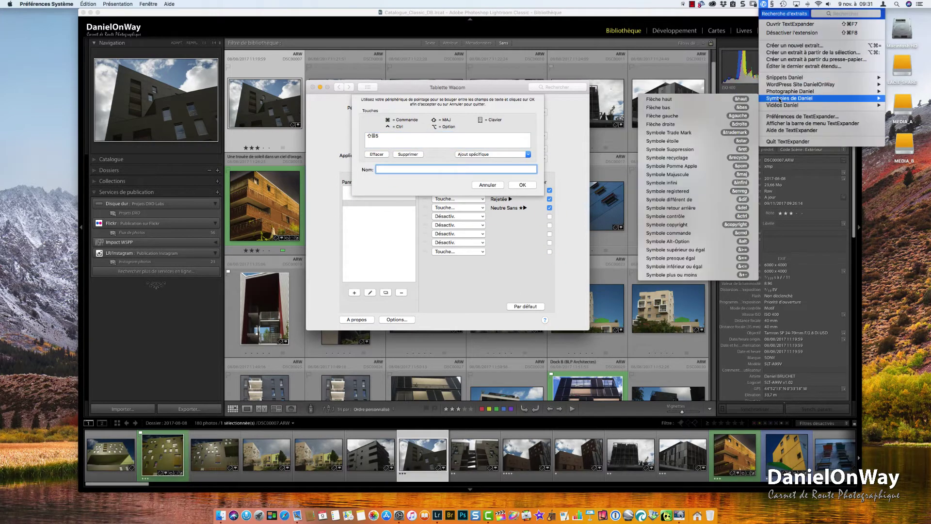
pyautogui.click(700, 141)
pyautogui.write('★')
pyautogui.write('★★')
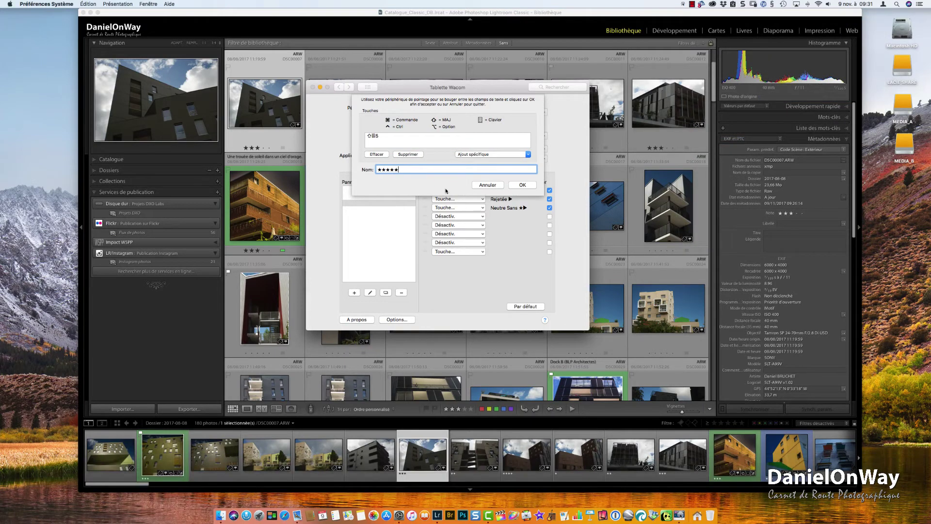
pyautogui.click(751, 5)
pyautogui.click(751, 5)
pyautogui.click(672, 163)
pyautogui.moveTo(405, 169); pyautogui.dragTo(365, 167)
pyautogui.press('Return')
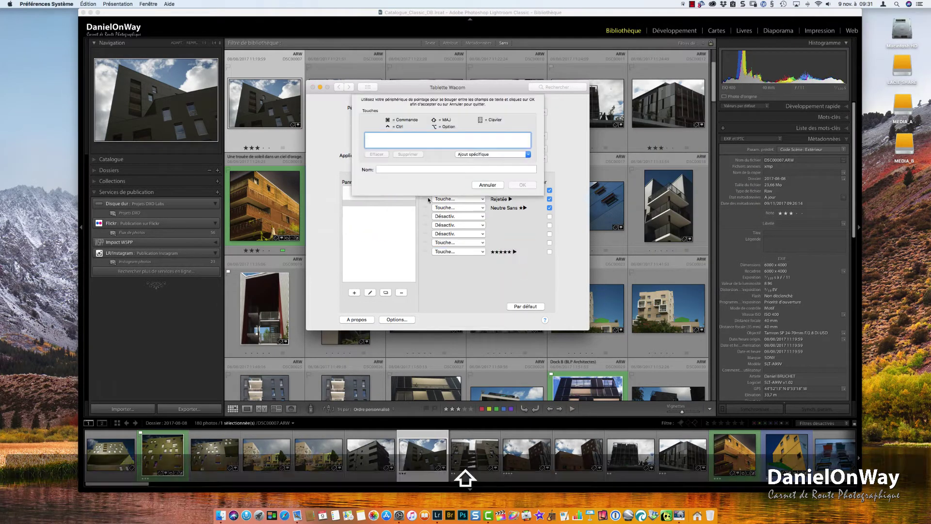
# Set up the seventh and sixth keys as rating keystrokes named "★★★★ ▶" and "★★★ ▶".
pyautogui.write('★★★★')
pyautogui.press('Return')
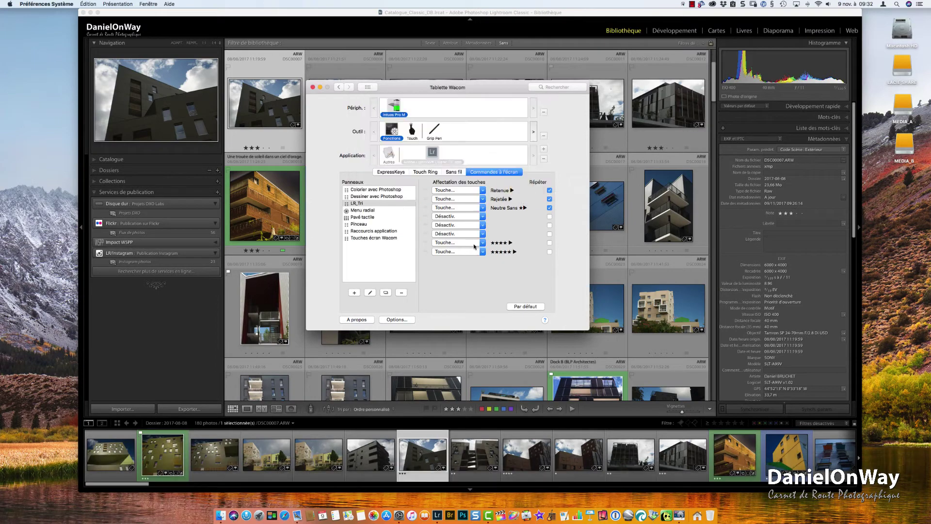
pyautogui.click(458, 233)
pyautogui.click(451, 271)
pyautogui.write('★★★')
pyautogui.press('Return')
# Assign Shift+keypad 2 to the fifth key and name it "★★ ▶".
pyautogui.click(458, 224)
pyautogui.click(451, 262)
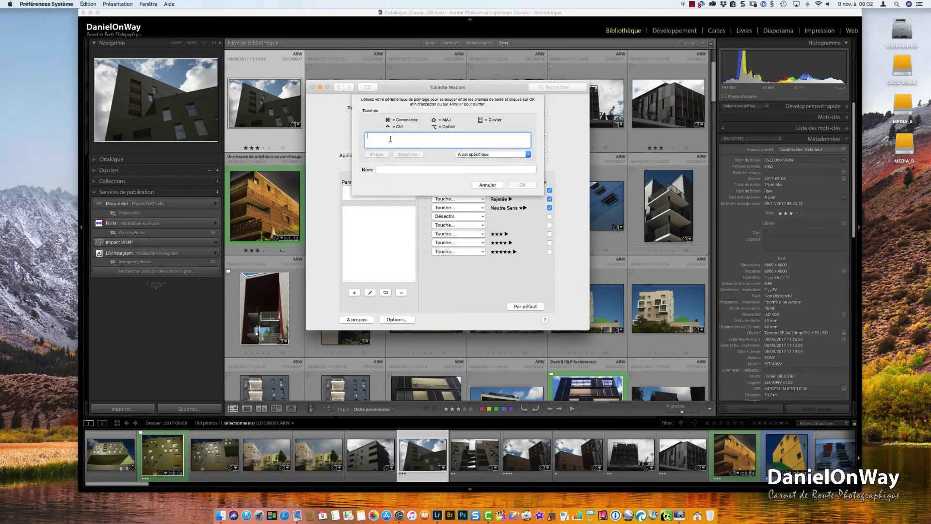
pyautogui.hotkey('shift', '2')
pyautogui.click(391, 169)
pyautogui.write('★★')
pyautogui.press('Return')
# Assign Shift+keypad 1 to the fourth key and name it "★ ▶".
pyautogui.click(459, 216)
pyautogui.click(499, 235)
pyautogui.hotkey('shift', '1')
pyautogui.click(391, 169)
pyautogui.write('★')
pyautogui.press('Return')
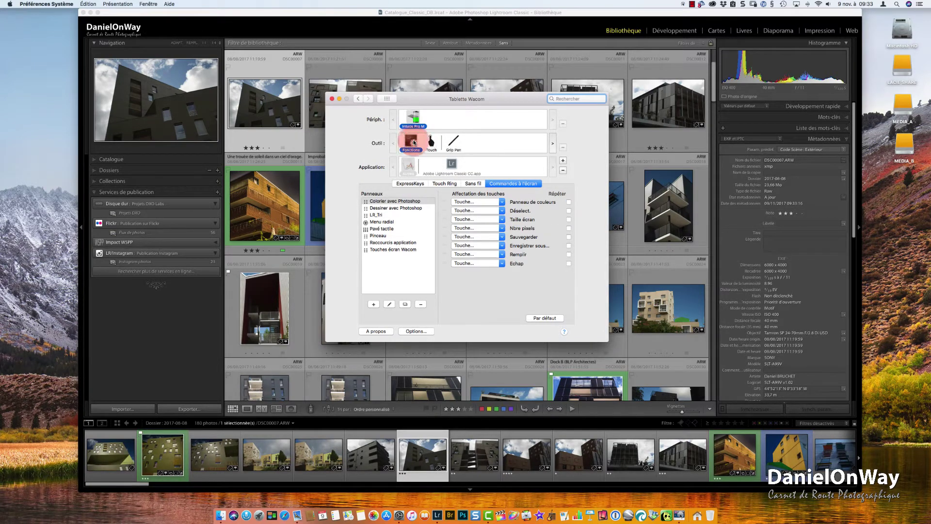
# Assign the LR_Tri on-screen panel to the first ExpressKey for Adobe Lightroom Classic CC.app and close the tablet preferences.
pyautogui.click(412, 184)
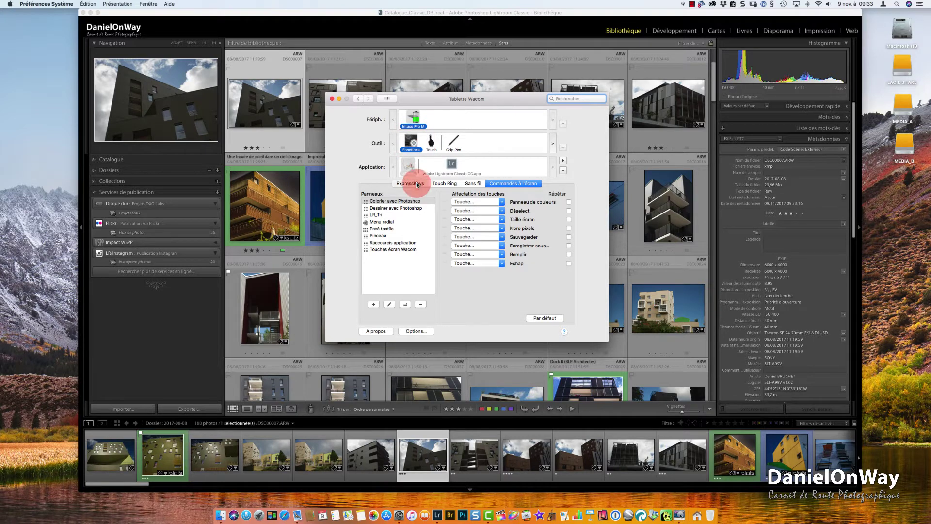
pyautogui.click(452, 167)
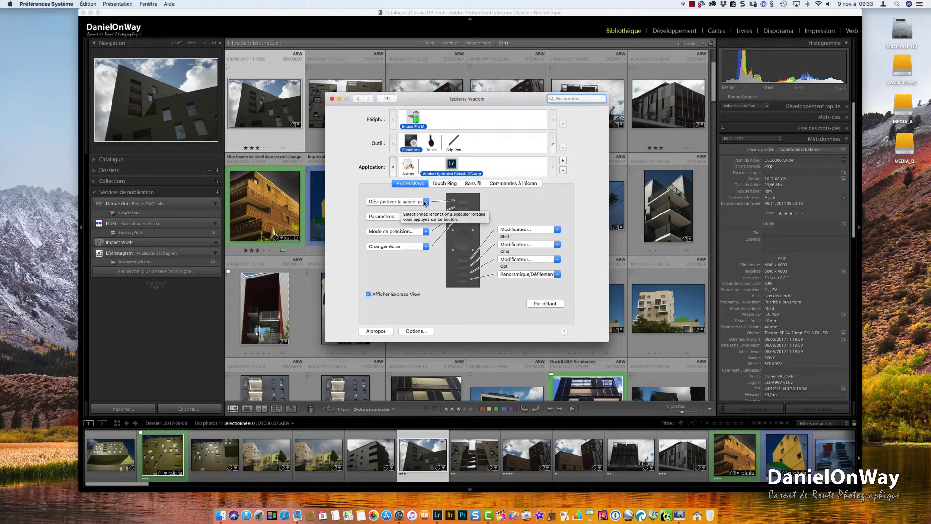
pyautogui.click(425, 202)
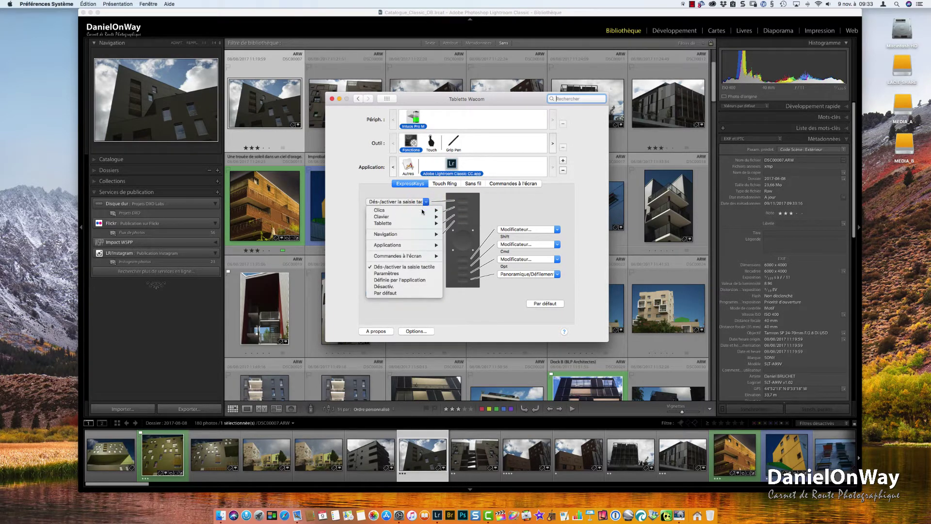
pyautogui.moveTo(420, 256)
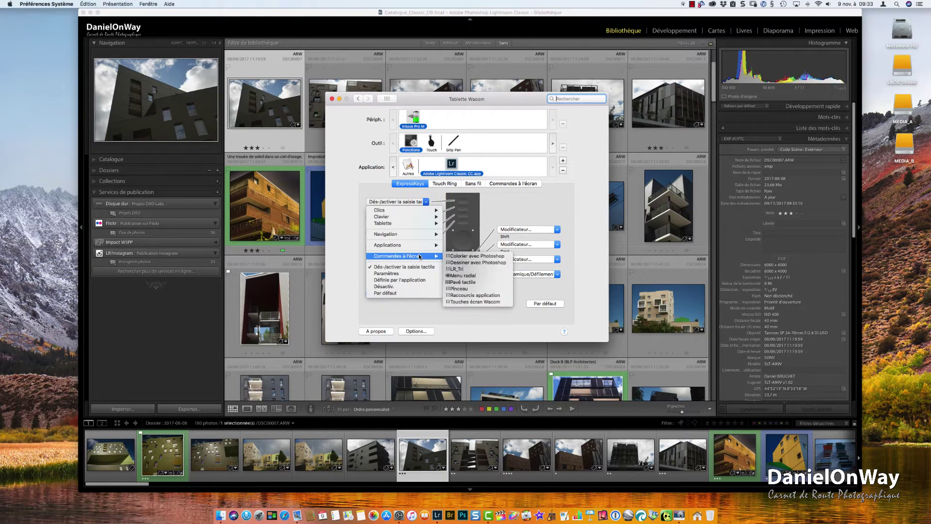
pyautogui.click(460, 269)
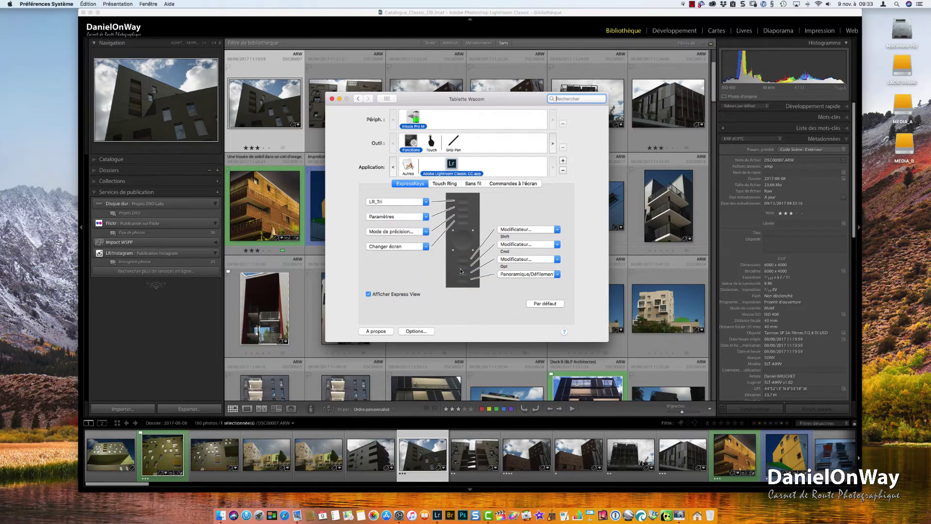
pyautogui.click(331, 99)
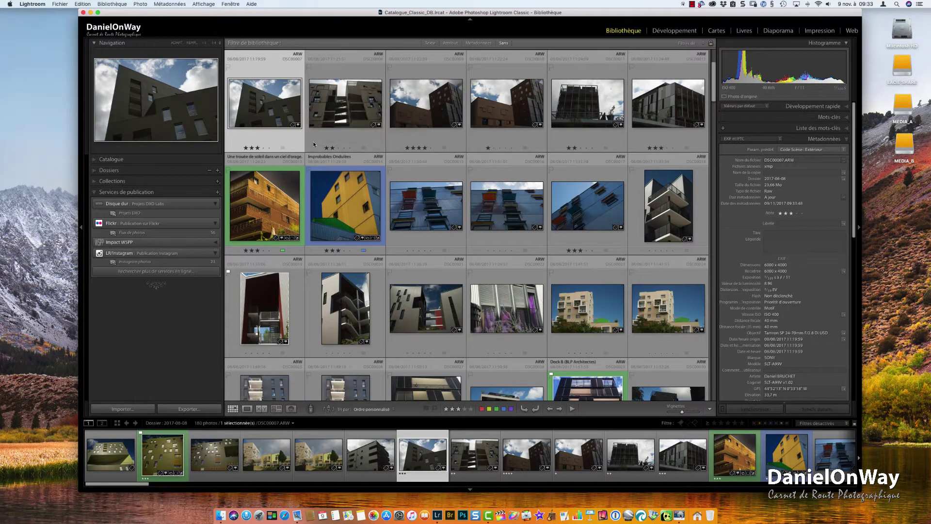
# Display the LR_Tri panel over Lightroom, shift it slightly and pin it, then briefly open and close its settings.
pyautogui.rightClick(271, 58)
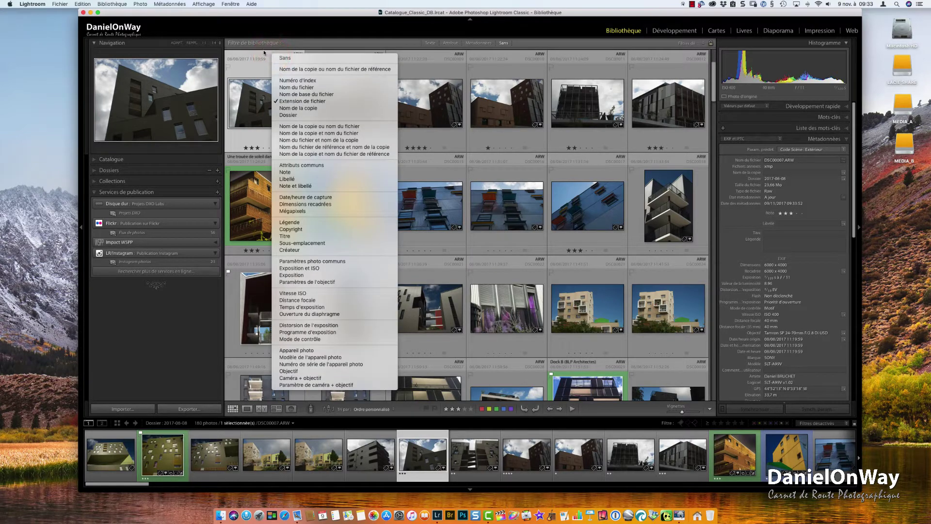
pyautogui.click(272, 71)
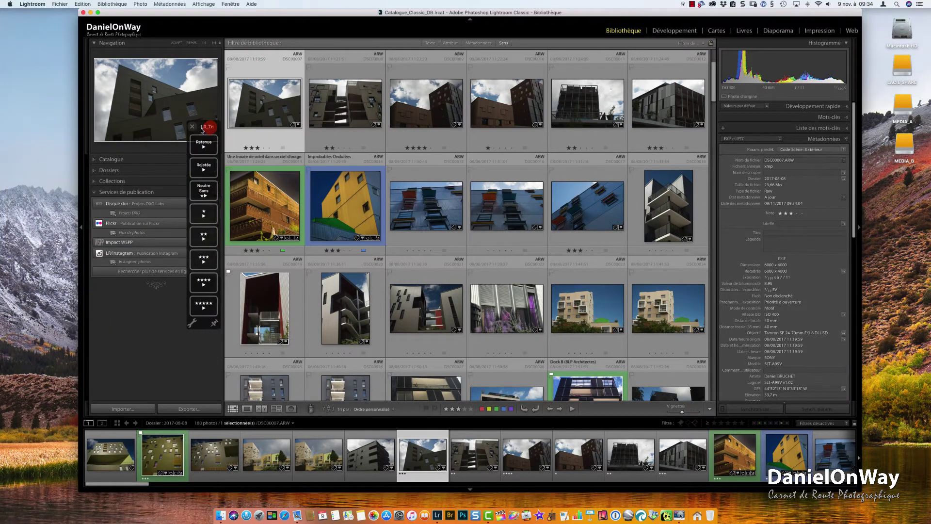
pyautogui.moveTo(202, 129); pyautogui.dragTo(210, 121)
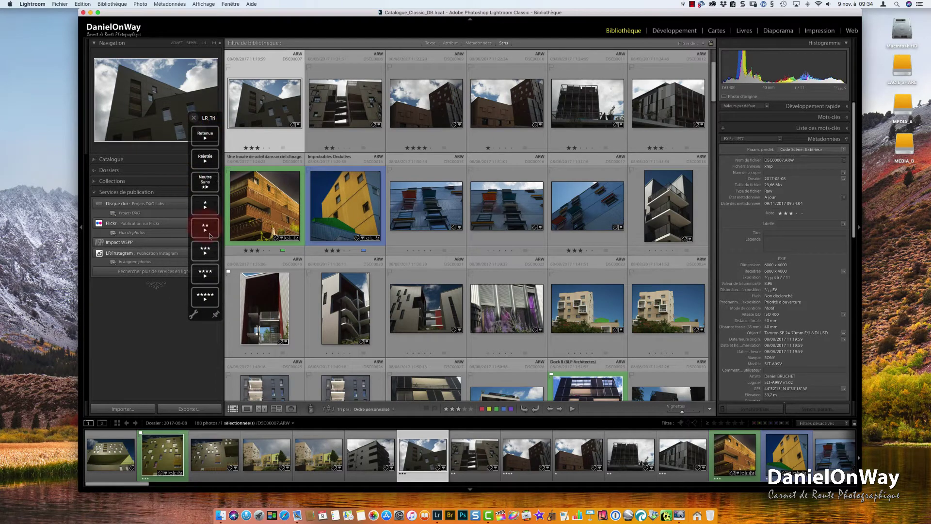
pyautogui.click(216, 315)
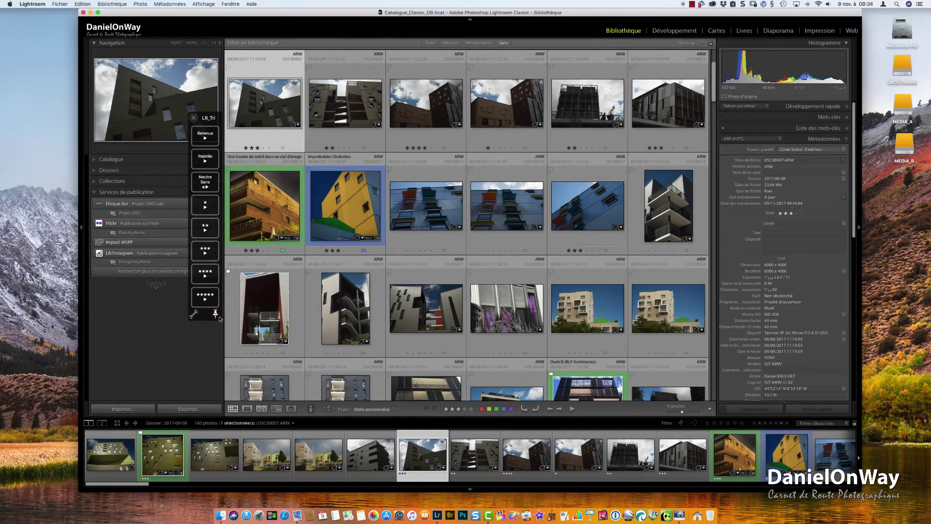
pyautogui.click(194, 315)
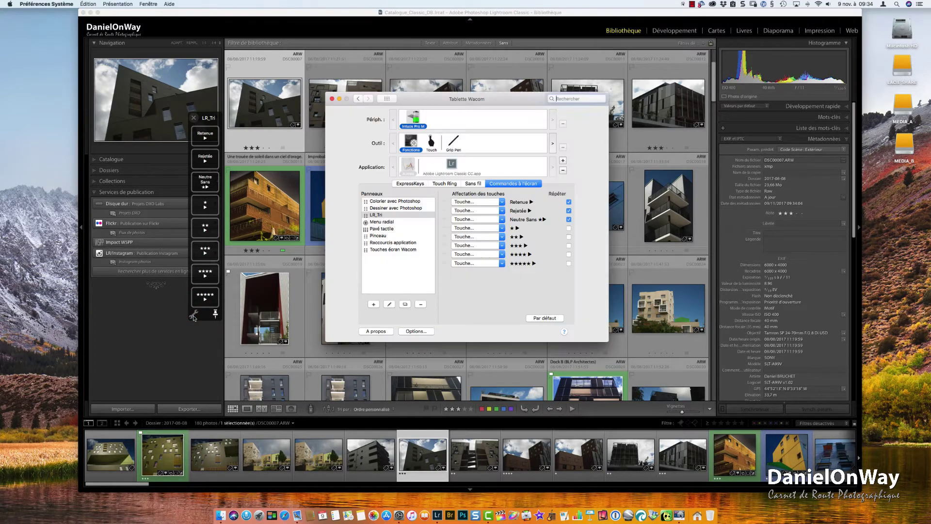
pyautogui.click(331, 98)
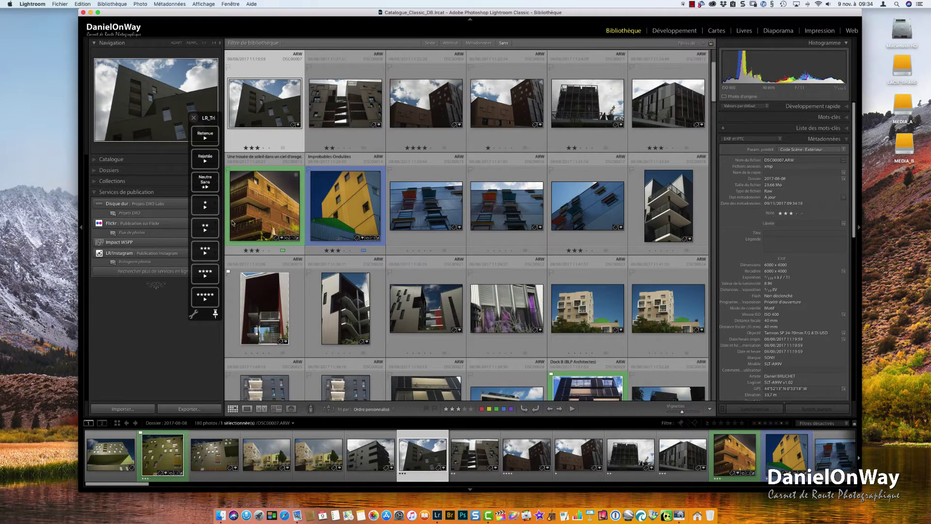
# Clear the star ratings with the LR_Tri panel and flag the first five photos alternately as retained and rejected.
pyautogui.click(205, 184)
pyautogui.click(204, 137)
pyautogui.hotkey('shift', 'x')
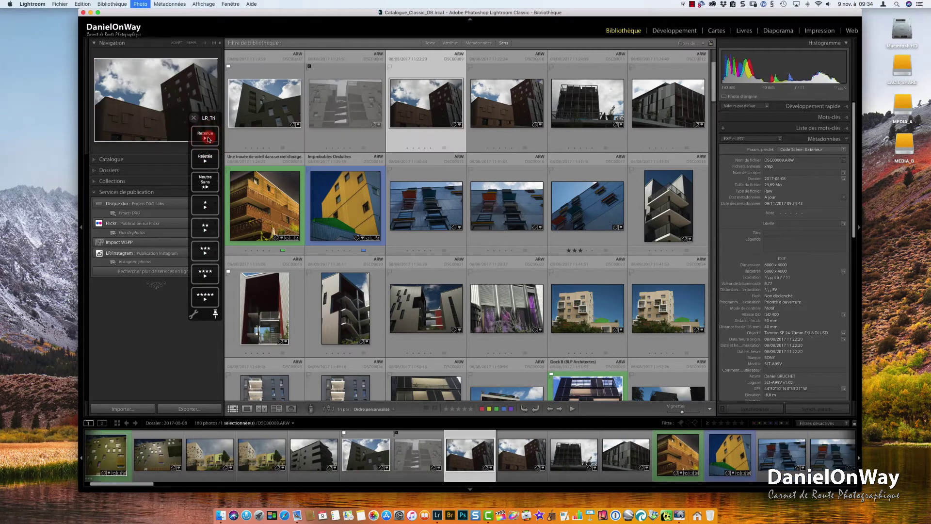
pyautogui.hotkey('shift', 'p')
pyautogui.hotkey('shift', 'x')
pyautogui.hotkey('shift', 'p')
# Rate the first eight photos 3, 2, 4, 1, 2, 3, 4 and 4 stars with the LR_Tri panel and close it.
pyautogui.click(249, 103)
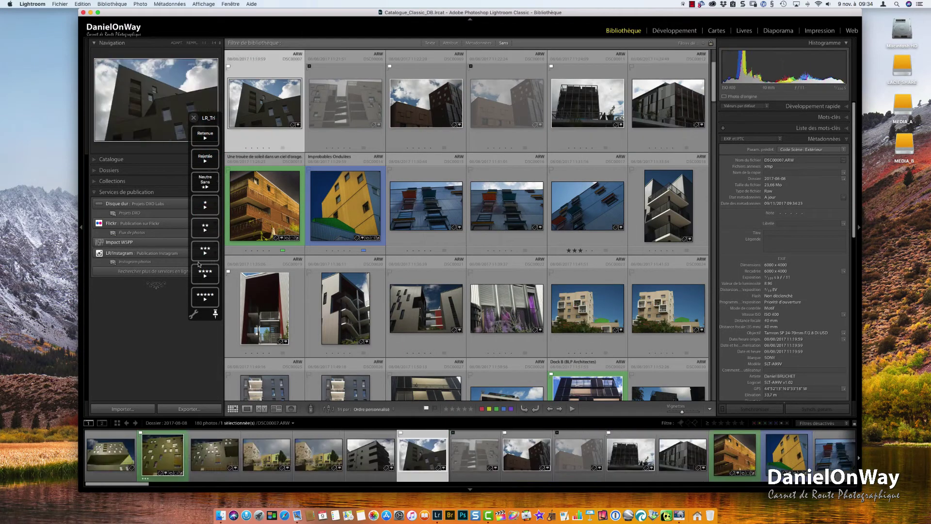
pyautogui.click(205, 250)
pyautogui.click(205, 228)
pyautogui.click(205, 274)
pyautogui.click(205, 204)
pyautogui.click(206, 226)
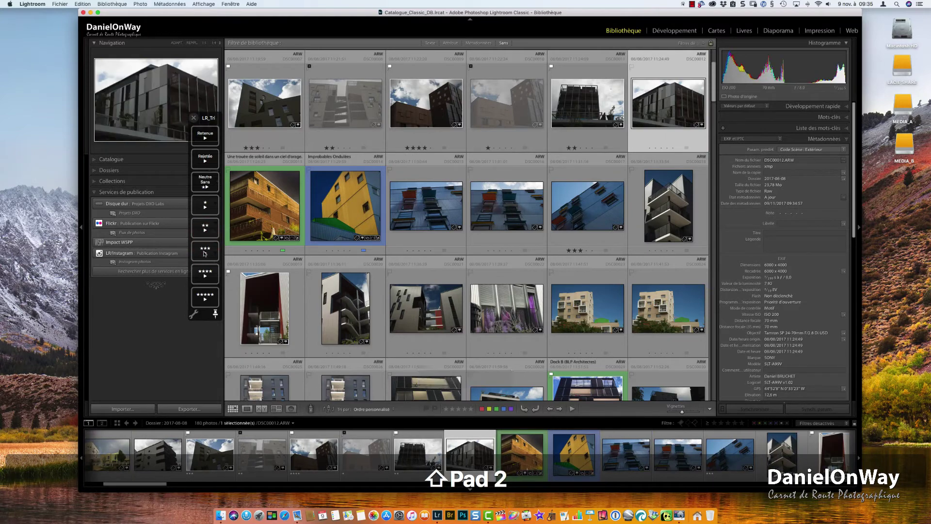
pyautogui.click(205, 251)
pyautogui.click(207, 274)
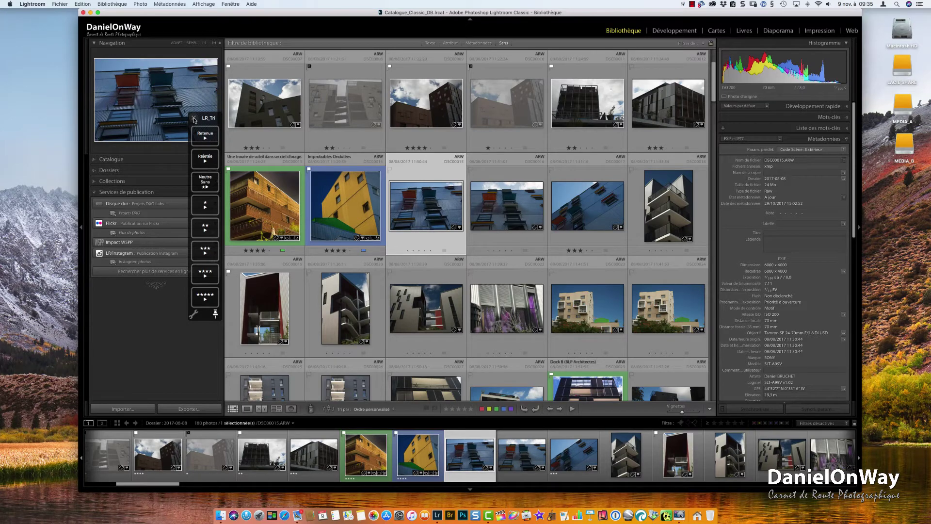
pyautogui.click(194, 120)
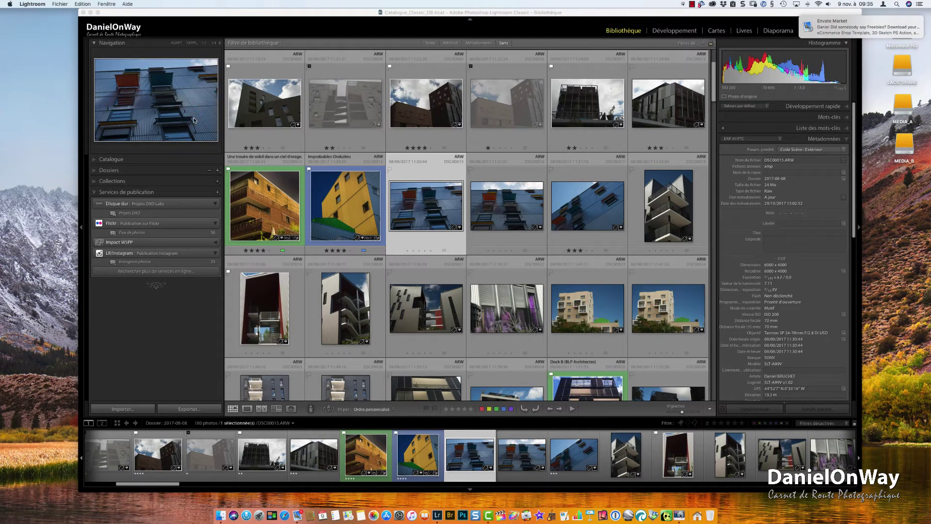
# Open the Touch Ring settings in the Wacom tablet preferences and view the functions available for the Auto Scroll/Zoom setting.
pyautogui.click(691, 5)
pyautogui.click(754, 5)
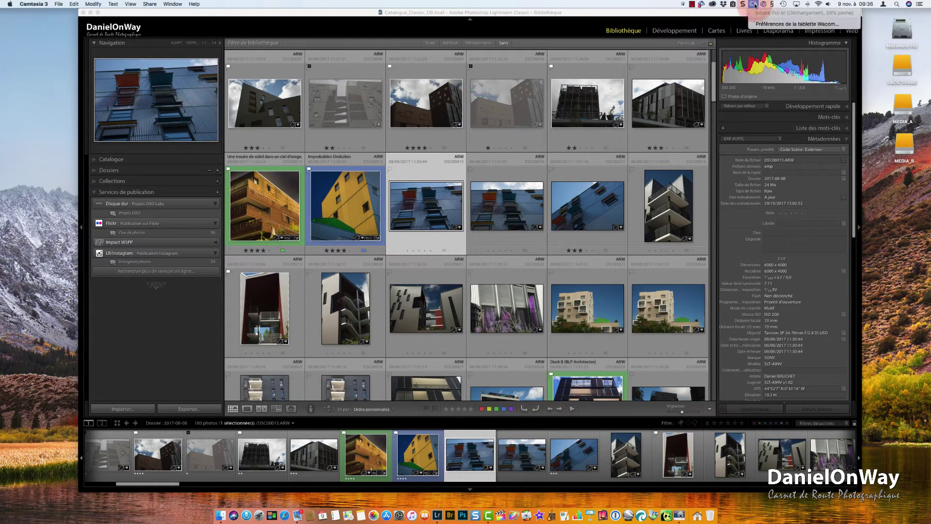
pyautogui.click(765, 26)
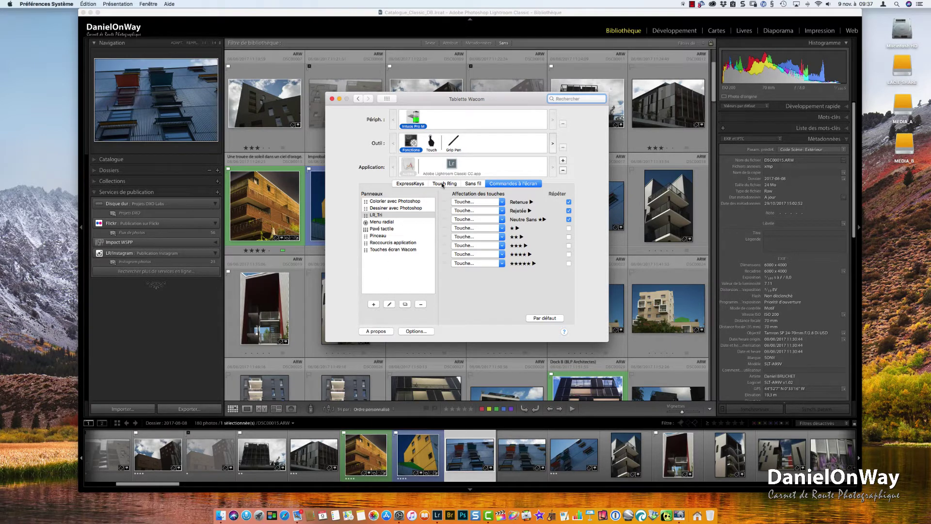
pyautogui.click(442, 184)
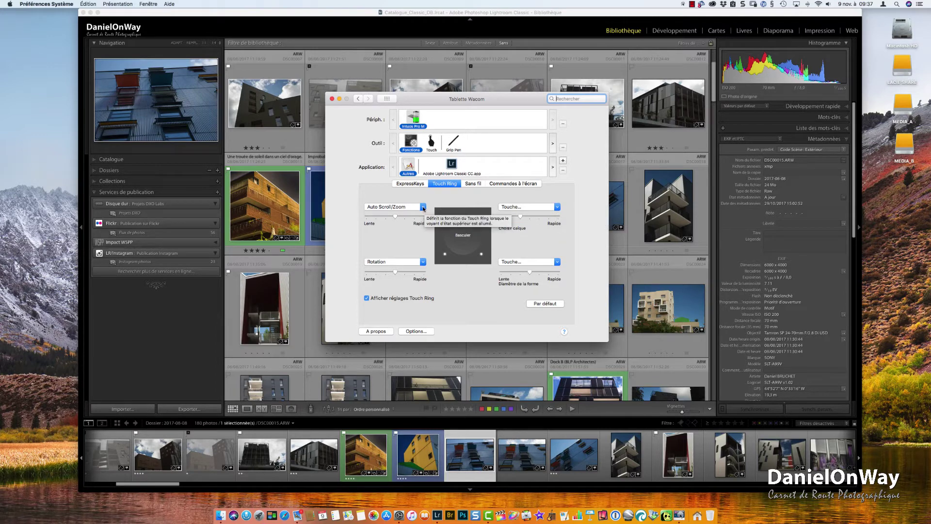
pyautogui.click(423, 207)
pyautogui.click(423, 207)
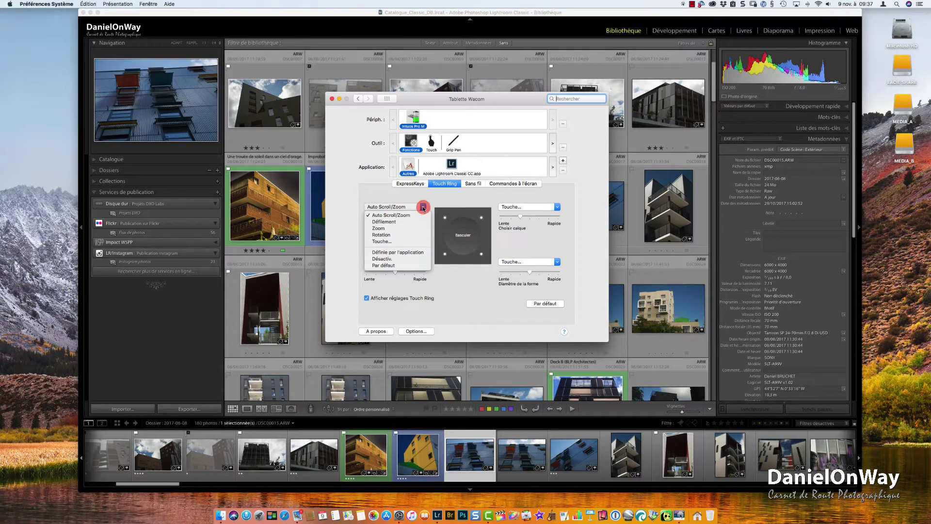
# Redefine the Touch Ring's "Choisir calque" function with a custom keystroke for each rotation direction.
pyautogui.click(558, 207)
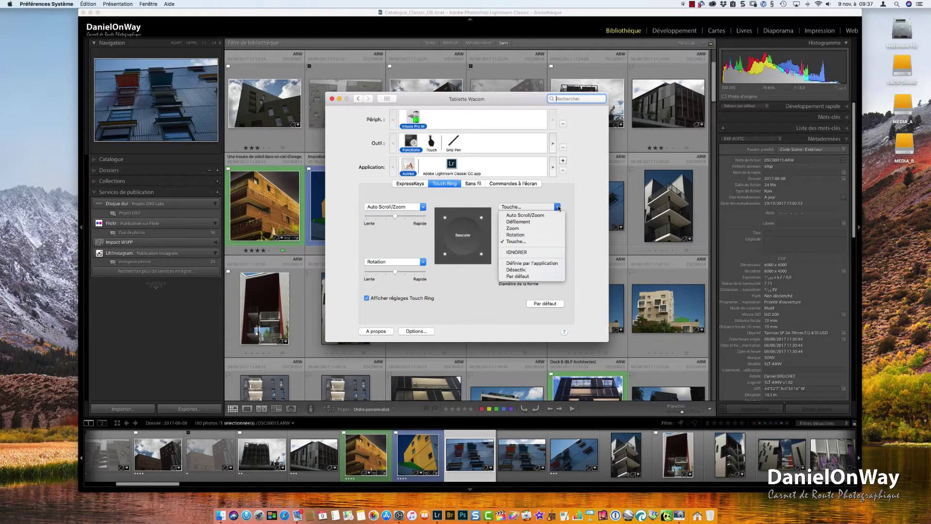
pyautogui.click(516, 241)
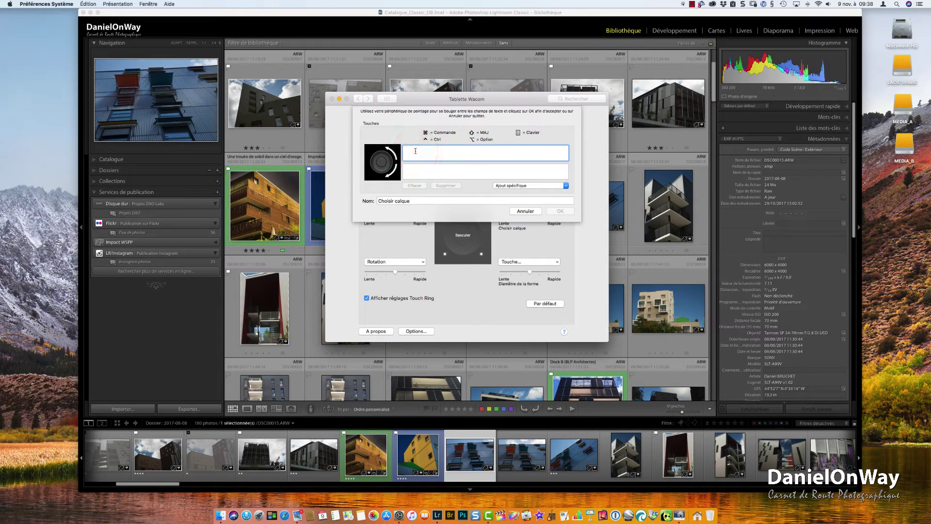
pyautogui.press('ctrl')
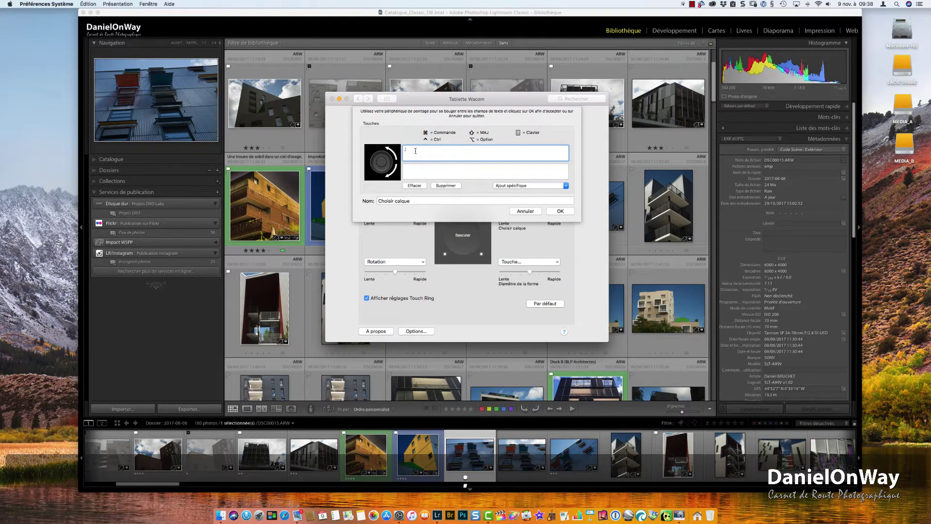
pyautogui.click(413, 168)
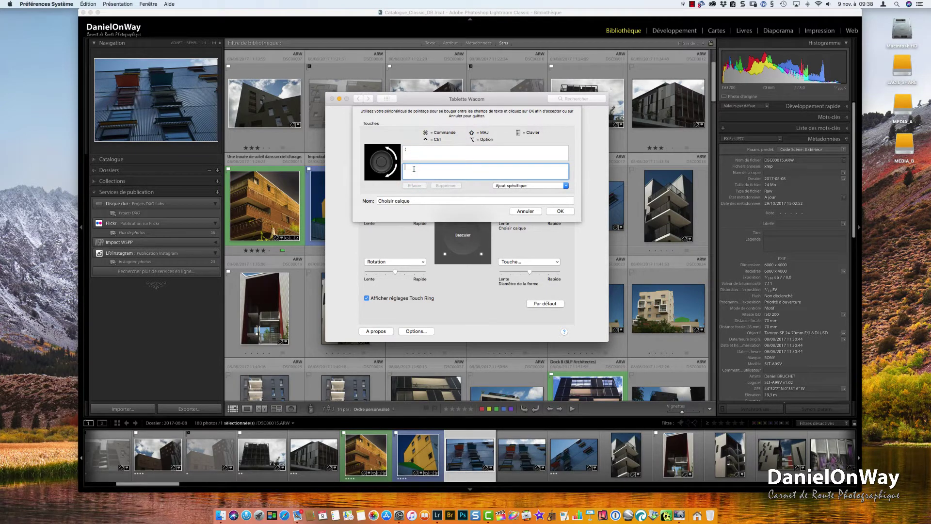
pyautogui.press('ctrl')
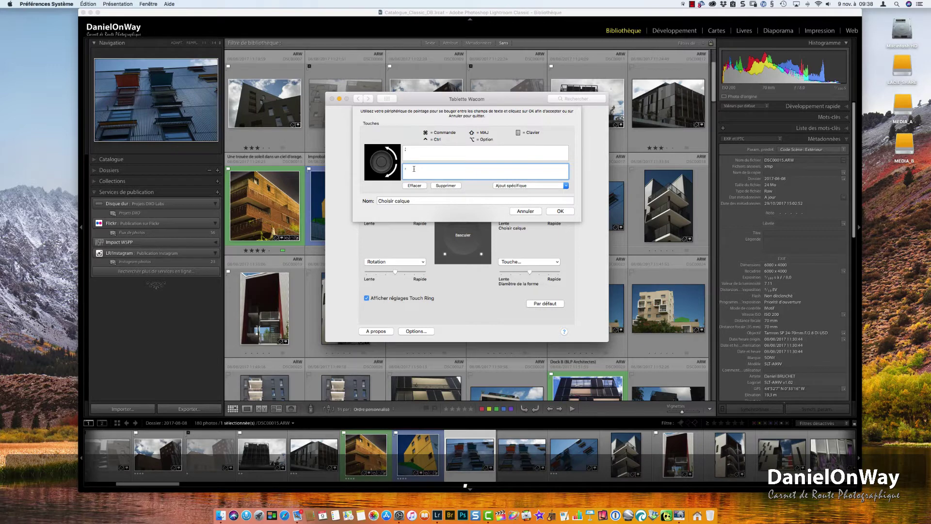
# Name the redefined Touch Ring function "Diamètre de la forme" and accept it.
pyautogui.moveTo(410, 203); pyautogui.dragTo(367, 203)
pyautogui.write('Dia')
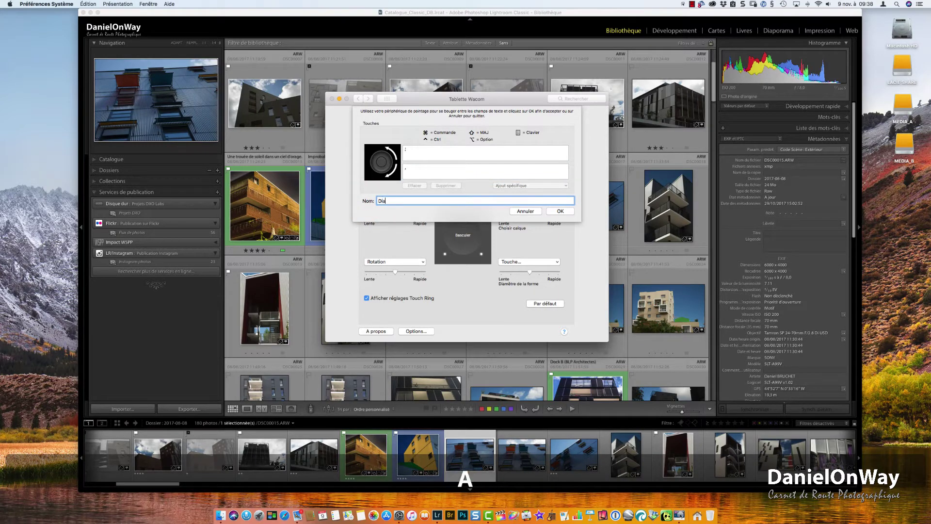
pyautogui.write('mètre de la forme')
pyautogui.click(560, 211)
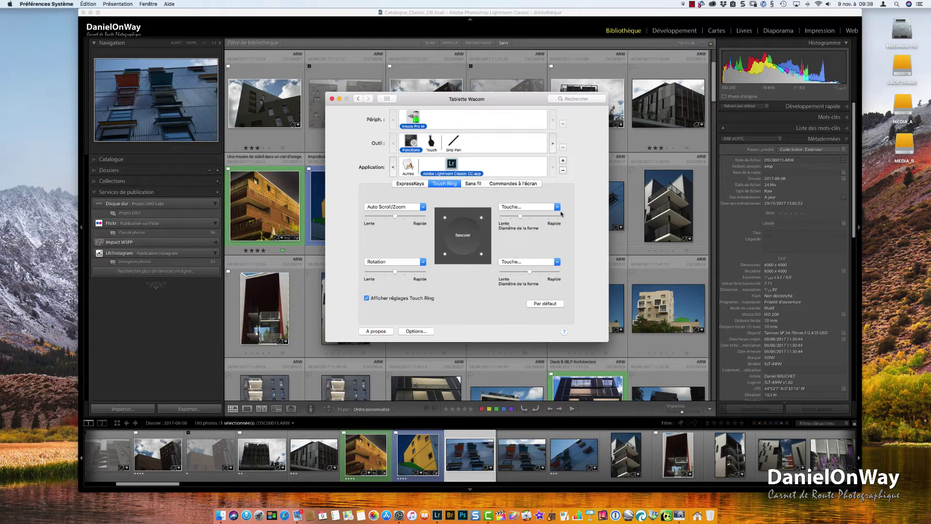
# Redefine the Touch Ring's second "Diamètre de la forme" function with Shift+; and Shift+, for its two rotation directions.
pyautogui.click(557, 262)
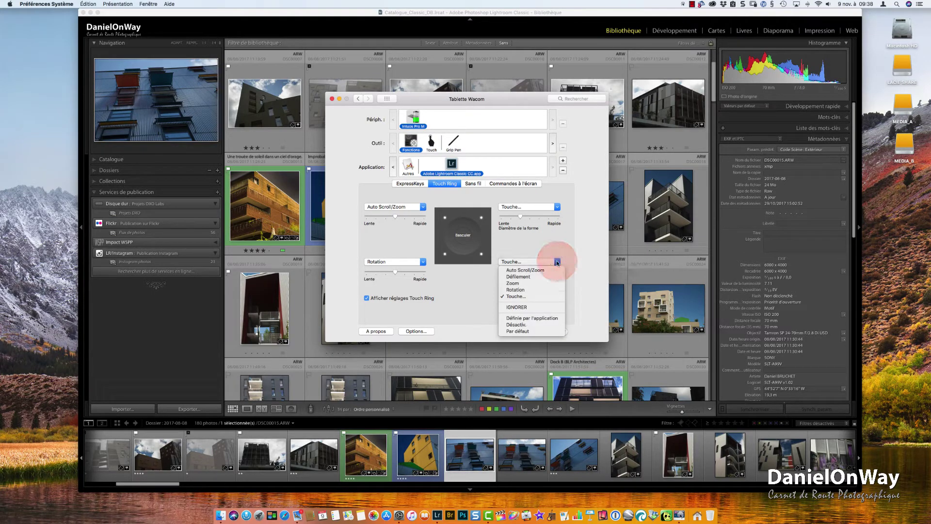
pyautogui.click(523, 296)
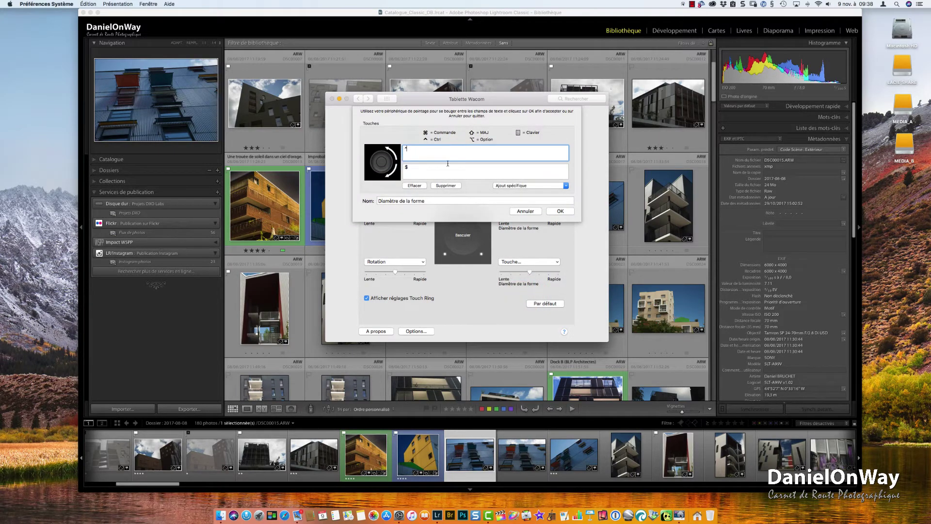
pyautogui.click(398, 146)
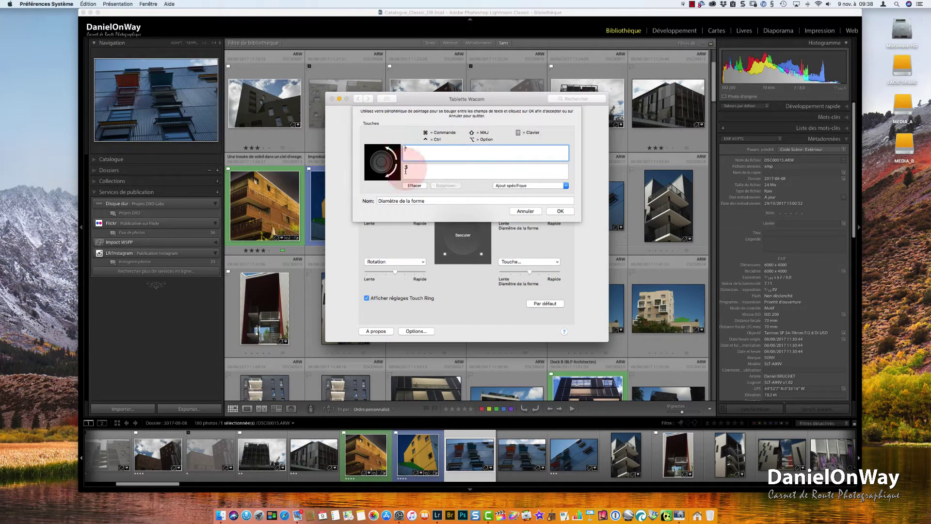
pyautogui.click(417, 186)
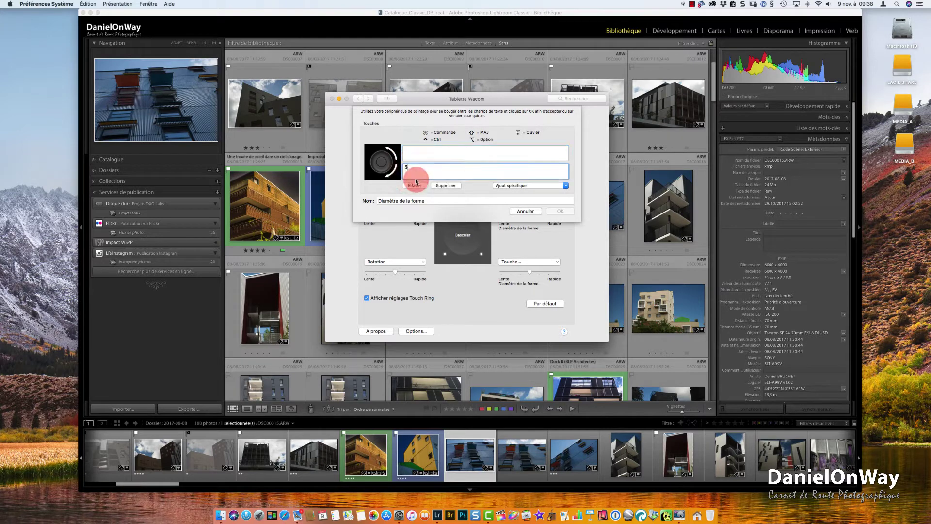
pyautogui.click(420, 167)
pyautogui.click(414, 151)
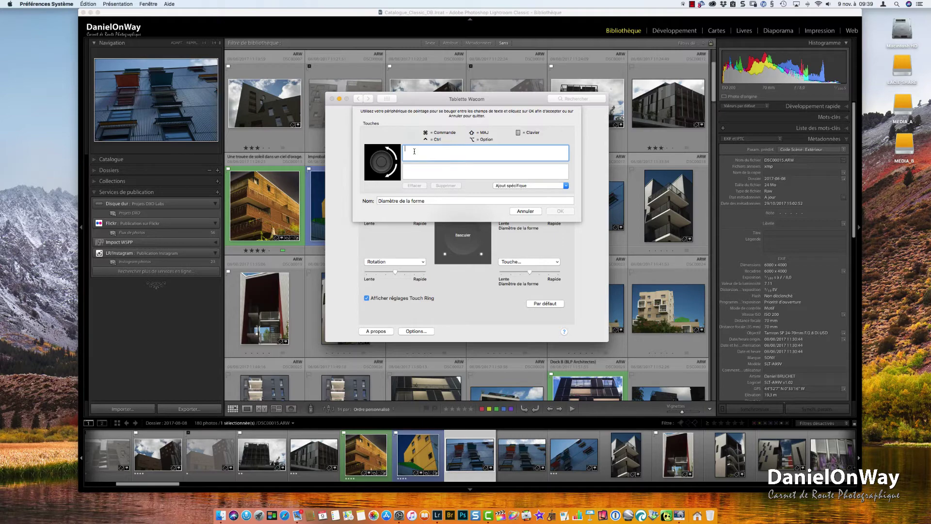
pyautogui.hotkey('shift', ';')
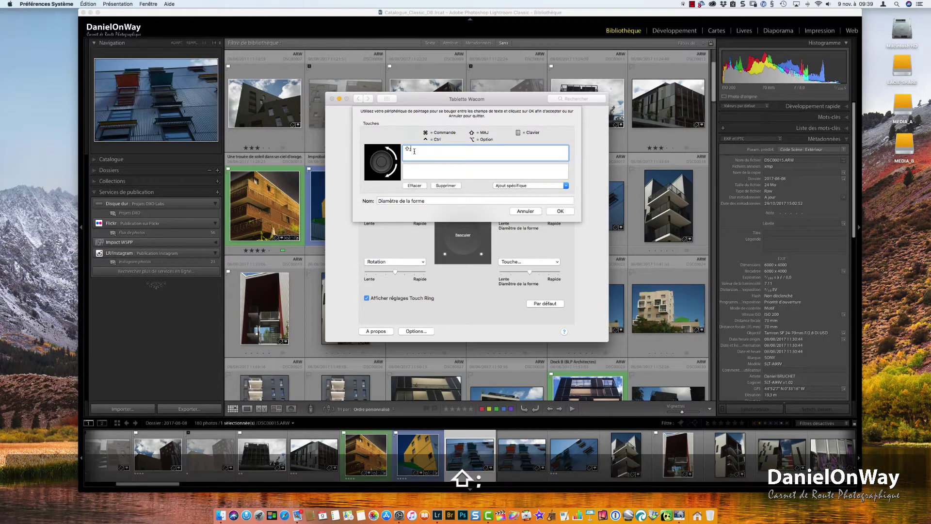
pyautogui.click(409, 166)
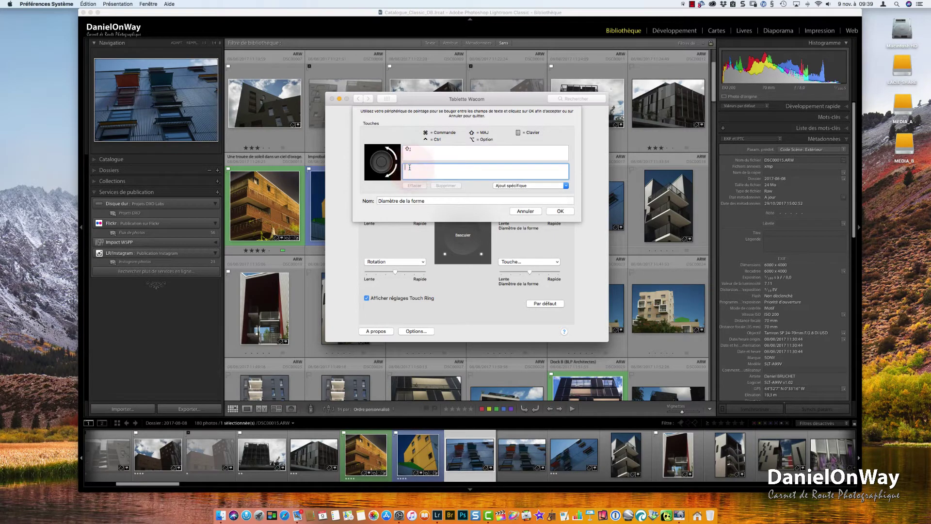
pyautogui.hotkey('shift', ',')
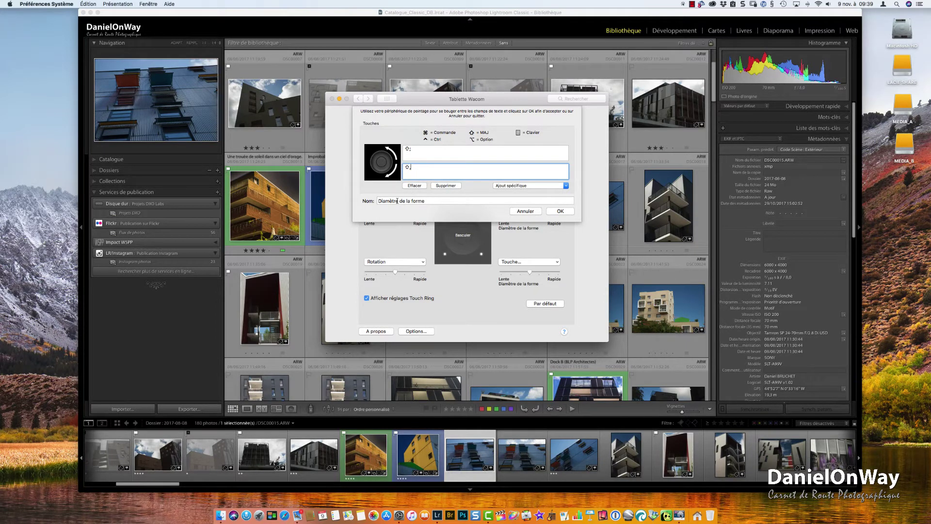
# Rename the redefined Touch Ring function "Contour progressif de la forme", accept it and close the tablet preferences.
pyautogui.moveTo(397, 200); pyautogui.dragTo(372, 202)
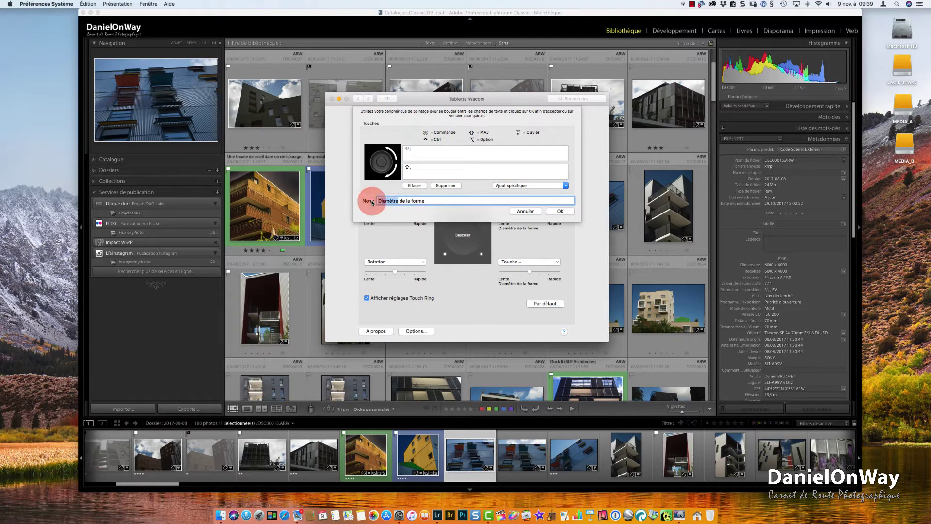
pyautogui.write('Cont')
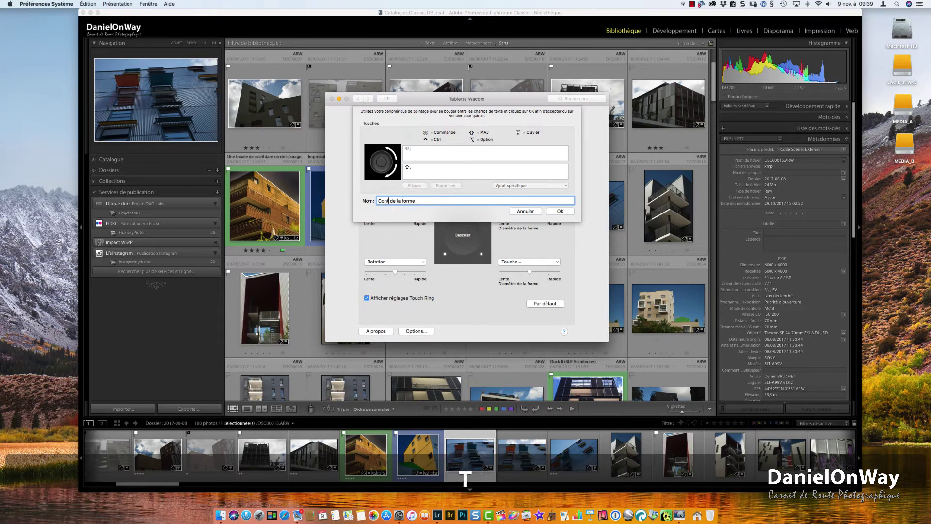
pyautogui.write('our ')
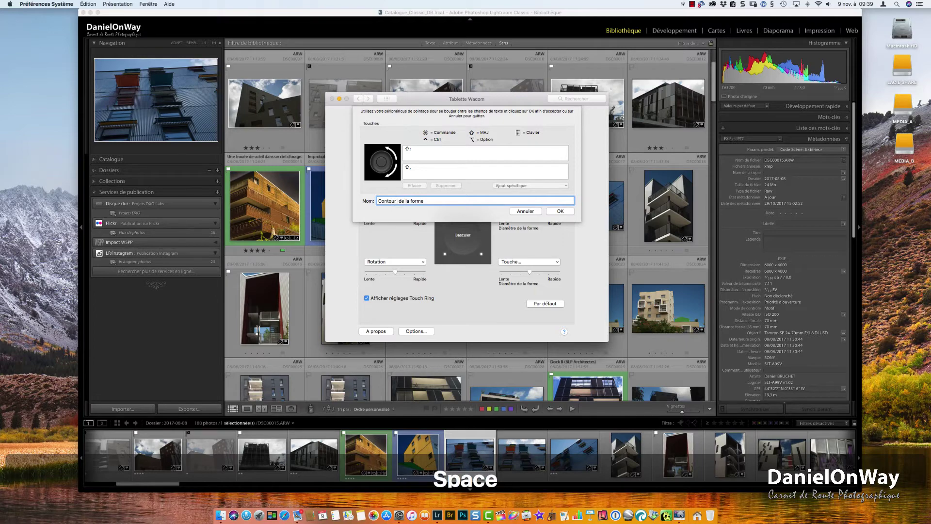
pyautogui.write('progr')
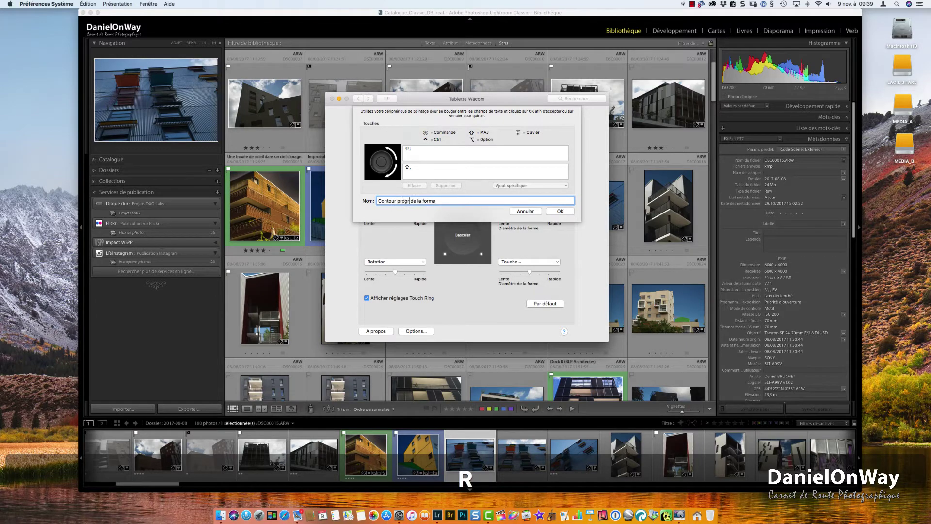
pyautogui.write('essif')
pyautogui.click(552, 211)
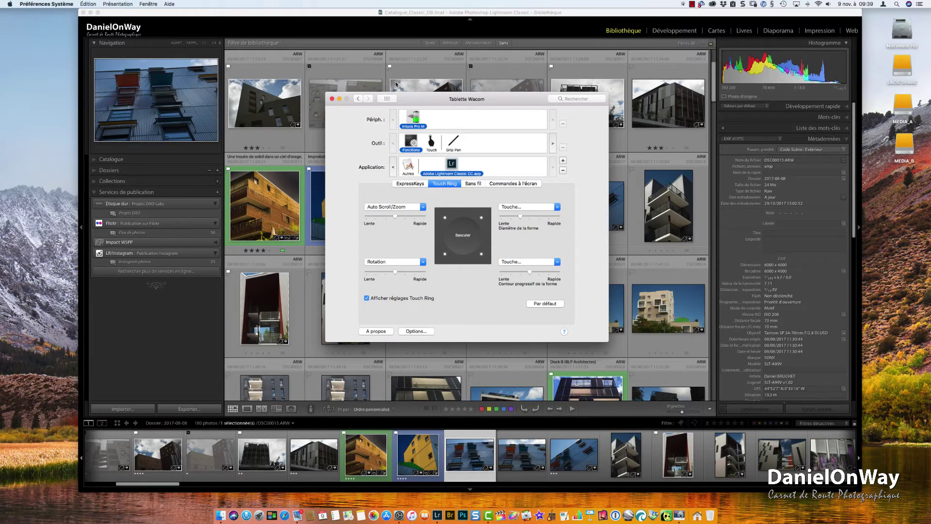
pyautogui.click(333, 99)
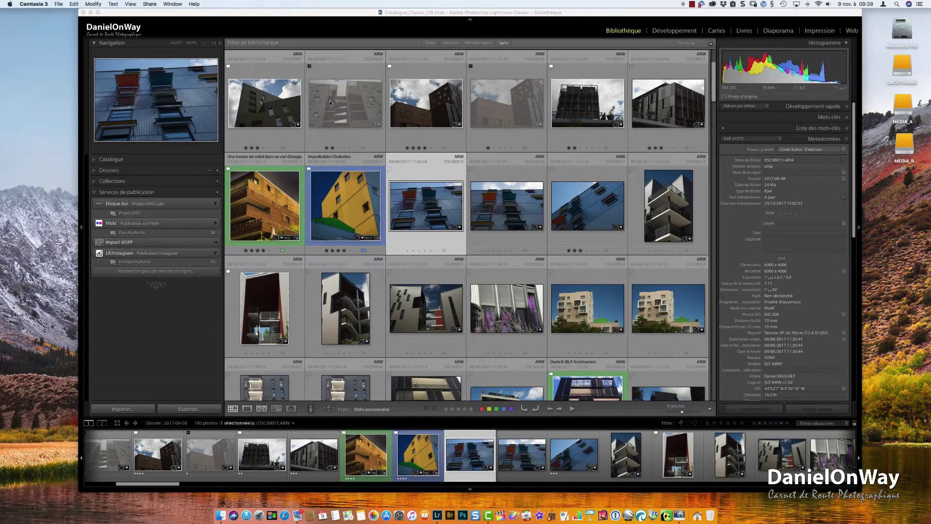
# Activate the adjustment brush in the Développement module and vary its size with the Touch Ring, finishing at 14.
pyautogui.click(669, 33)
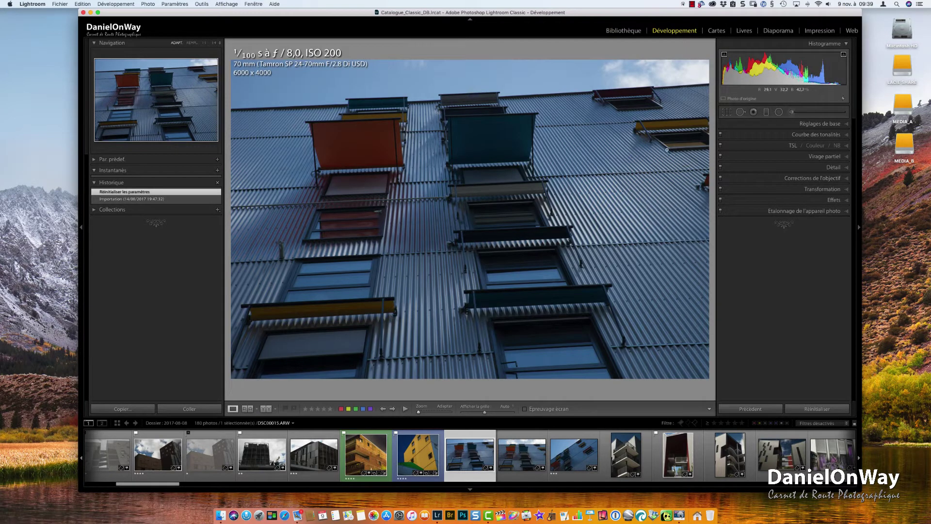
pyautogui.click(808, 115)
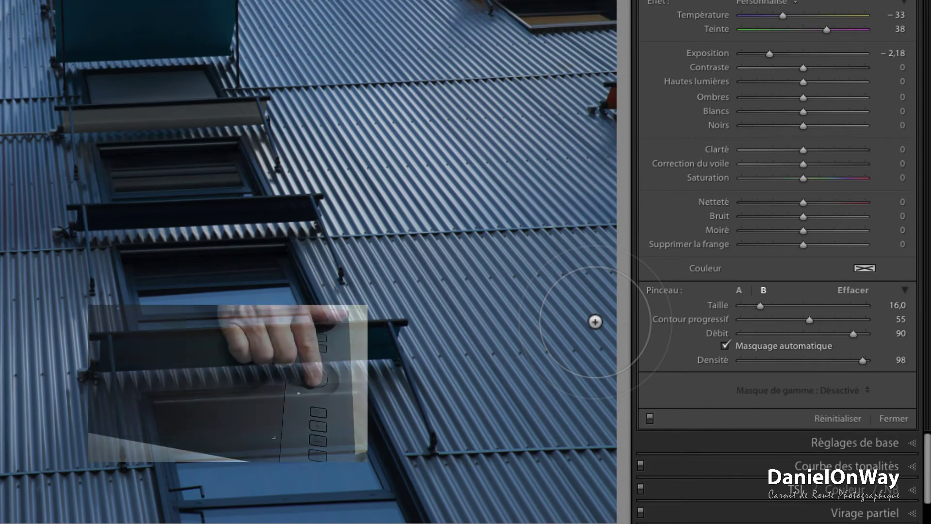
pyautogui.scroll(5, 595, 322)
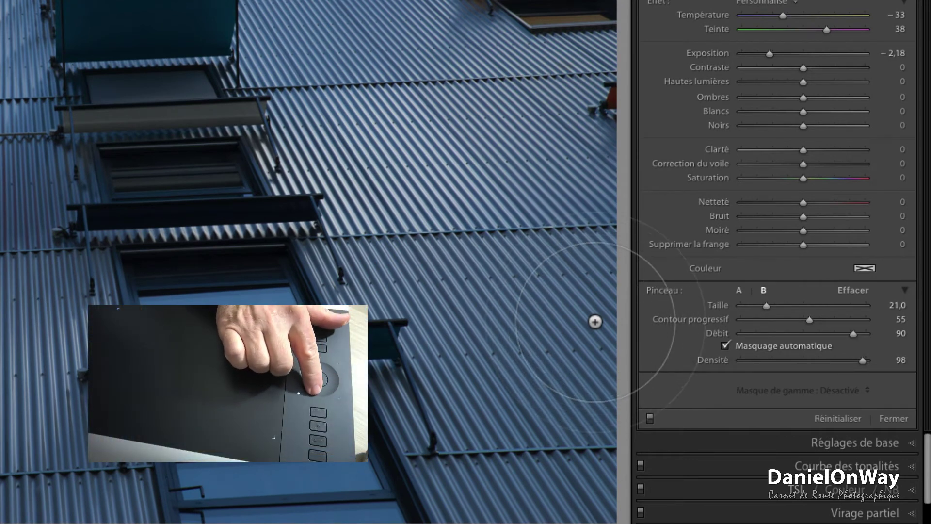
pyautogui.scroll(-4, 595, 322)
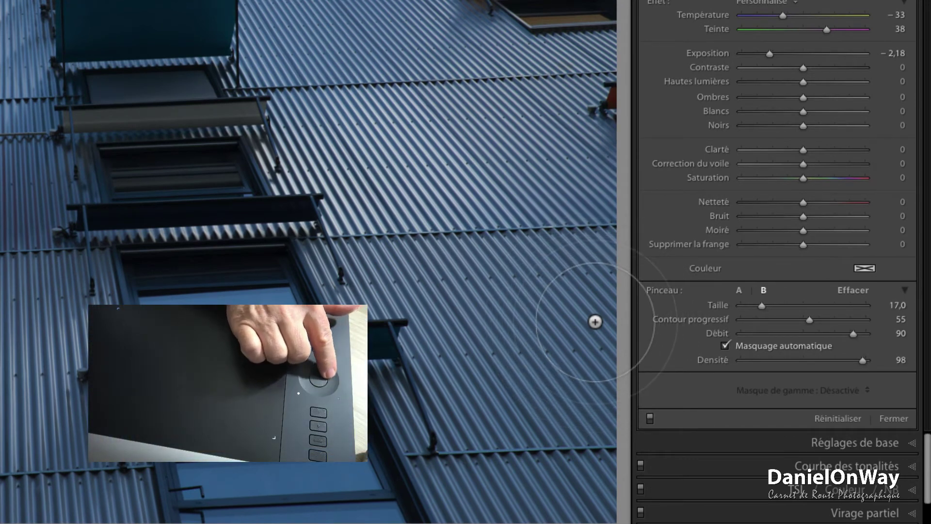
pyautogui.scroll(-5, 595, 322)
pyautogui.scroll(10, 595, 322)
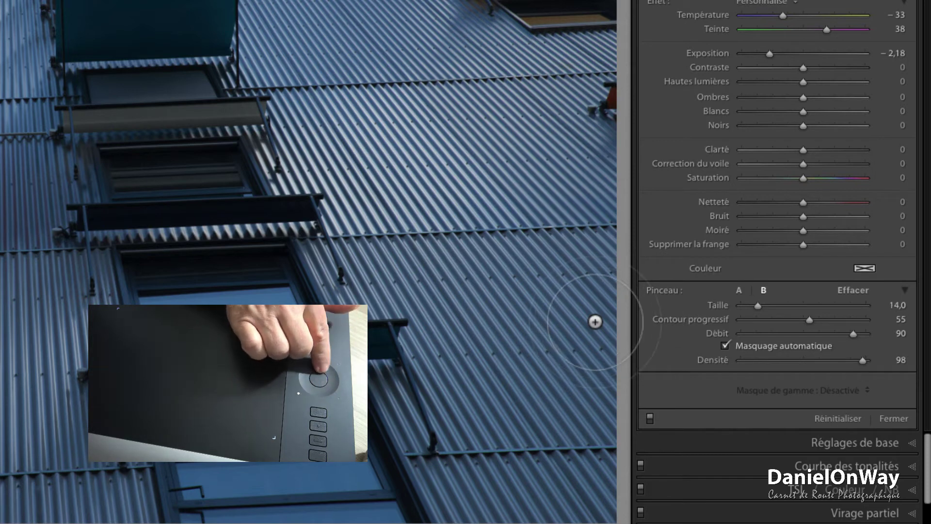
pyautogui.scroll(11, 595, 321)
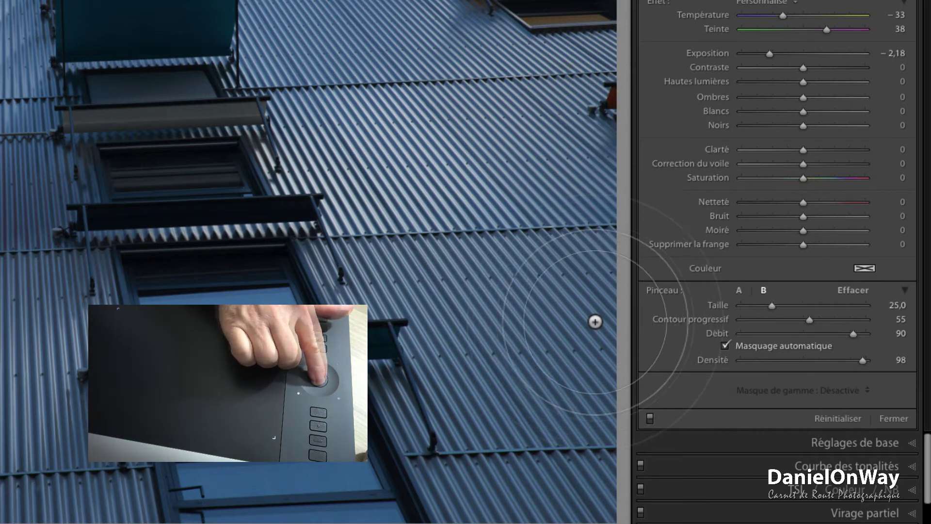
pyautogui.scroll(-16, 595, 322)
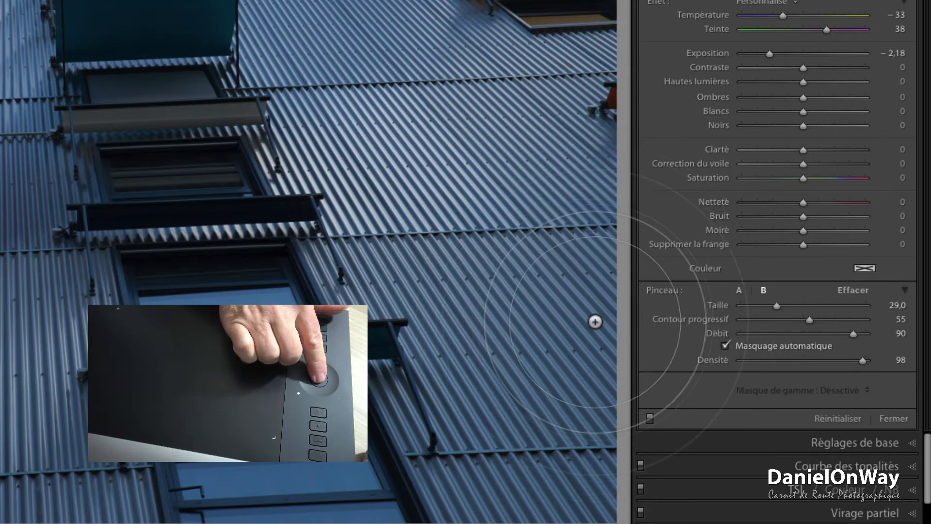
pyautogui.scroll(-3, 594, 322)
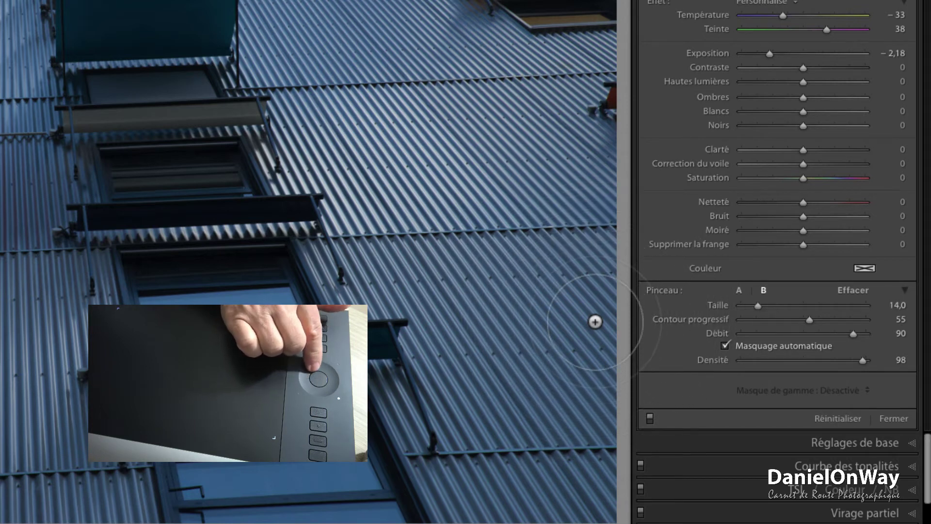
# Vary the brush's Contour progressif value up and down with the Touch Ring, between 35 and 100.
pyautogui.scroll(9, 595, 322)
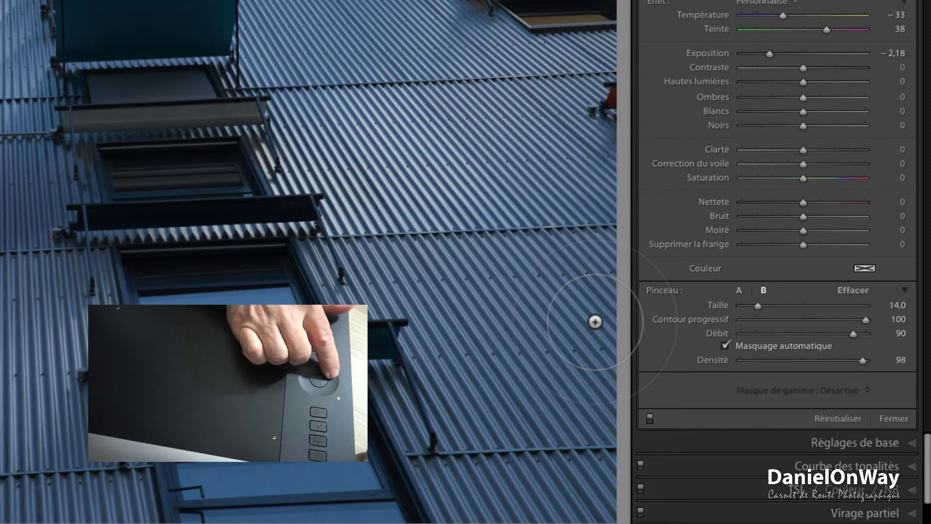
pyautogui.scroll(-17, 595, 321)
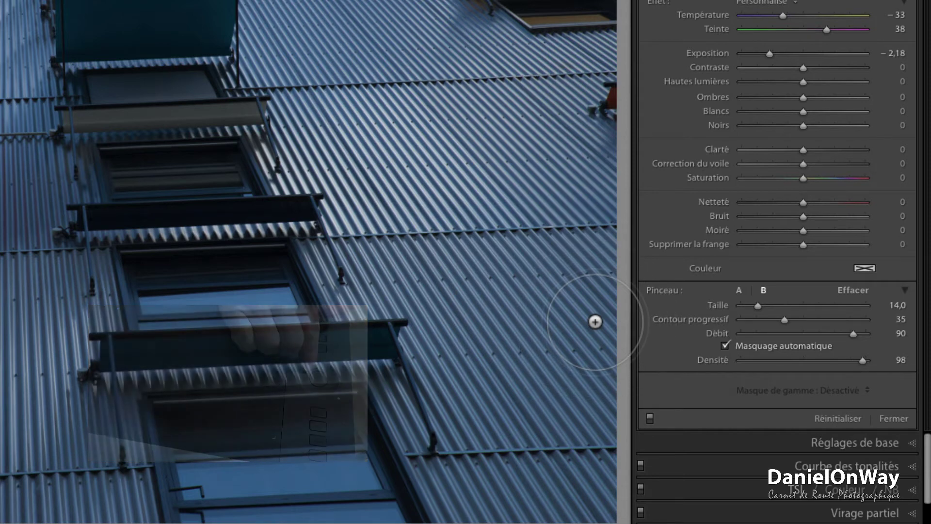
pyautogui.scroll(14, 595, 321)
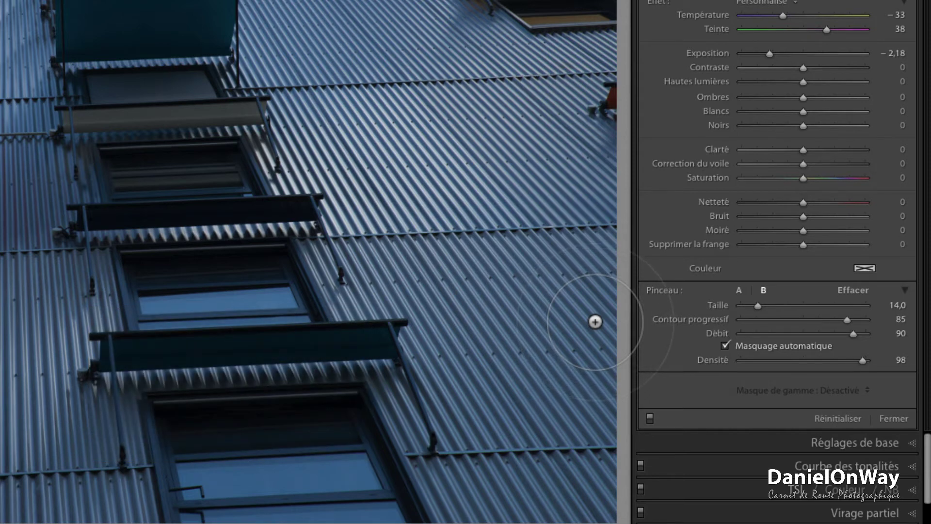
pyautogui.scroll(-10, 595, 321)
pyautogui.scroll(7, 595, 321)
pyautogui.scroll(3, 594, 321)
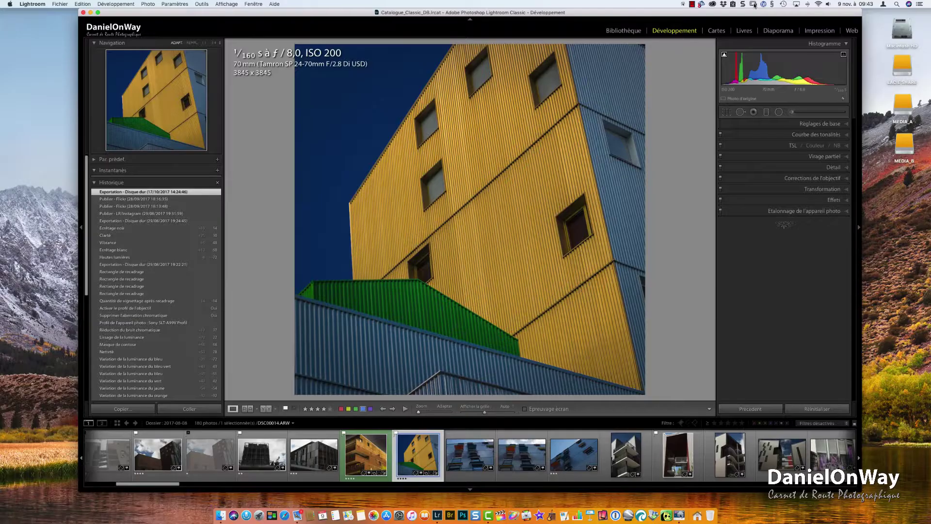
# Set the Touch Ring's Auto Scroll/Zoom function to Zoom for Lightroom Classic in the Wacom tablet preferences and close them.
pyautogui.click(753, 4)
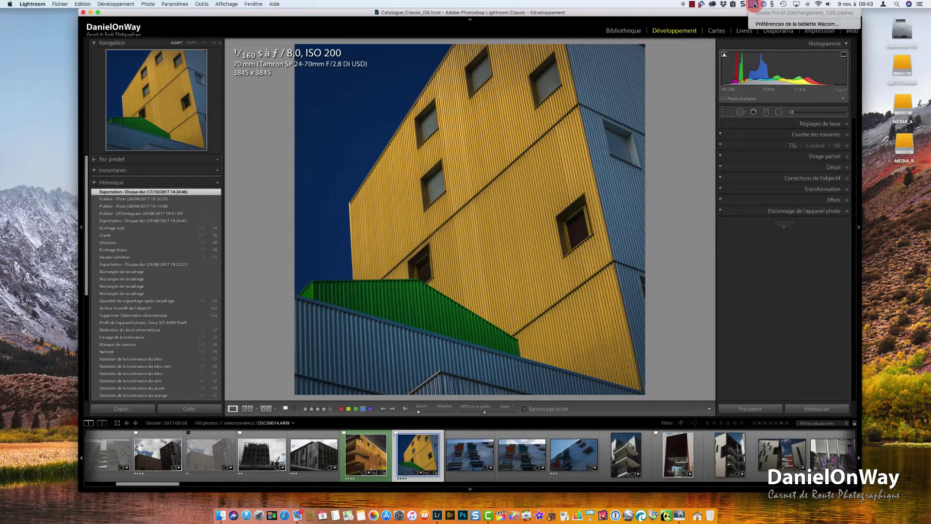
pyautogui.click(778, 25)
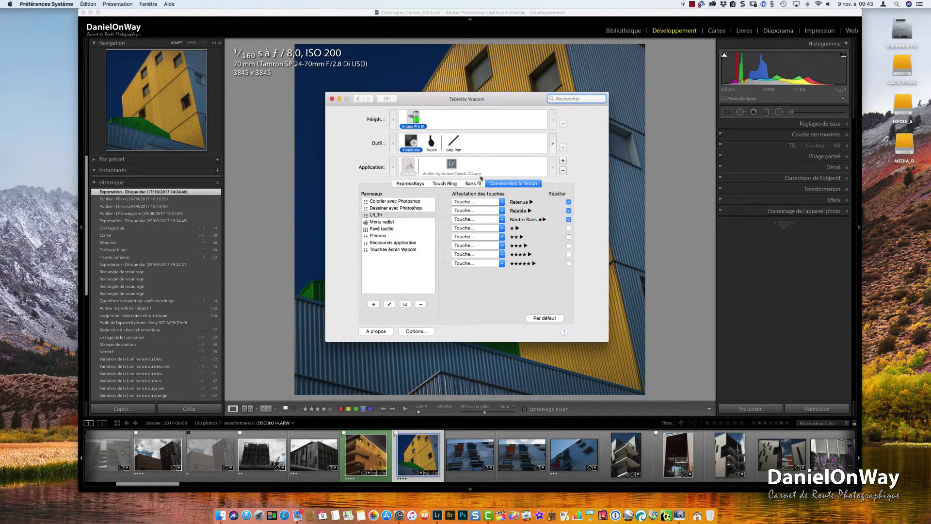
pyautogui.click(445, 183)
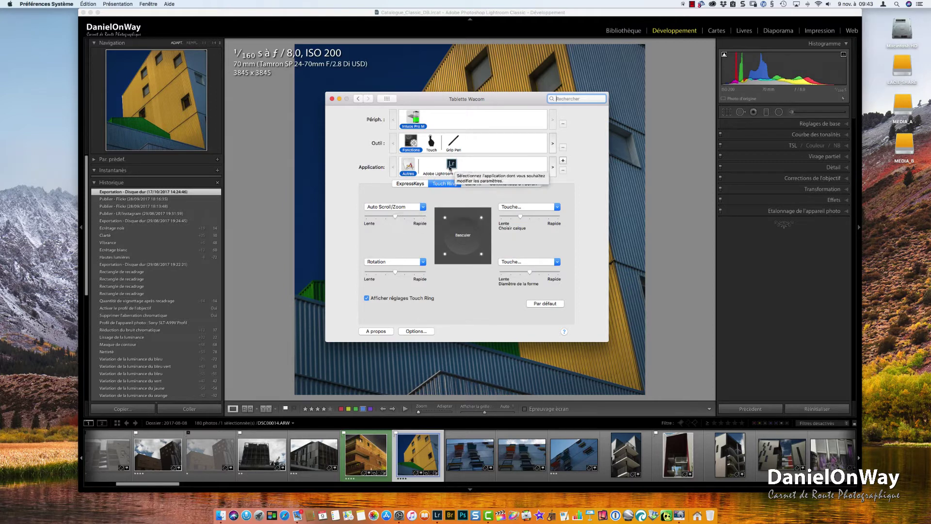
pyautogui.click(451, 165)
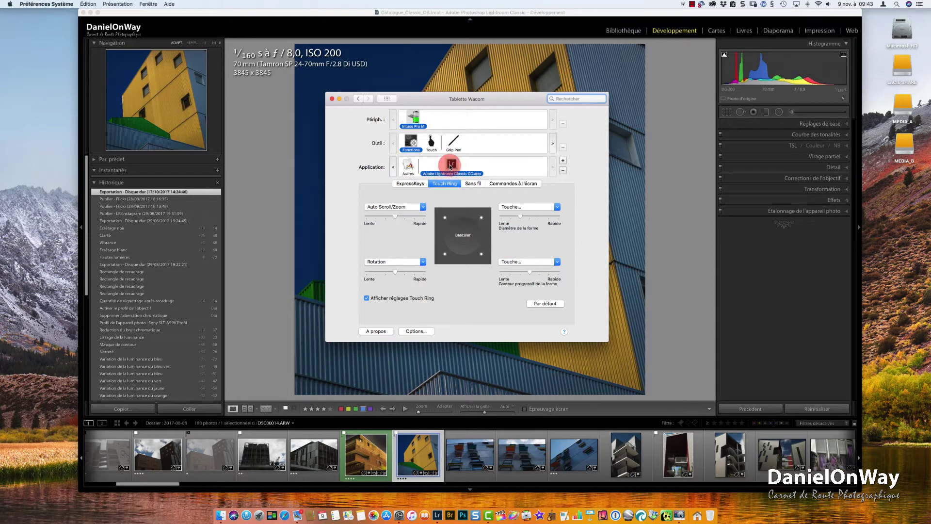
pyautogui.click(422, 207)
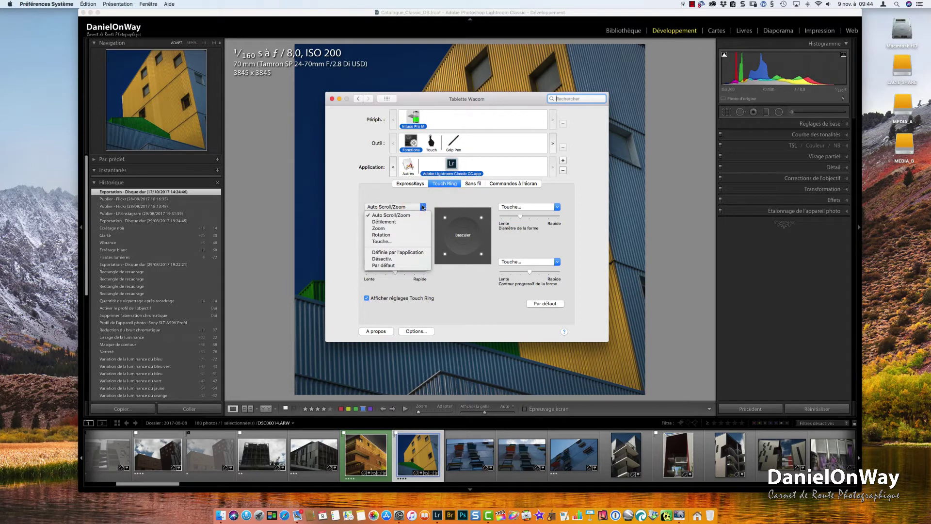
pyautogui.click(390, 229)
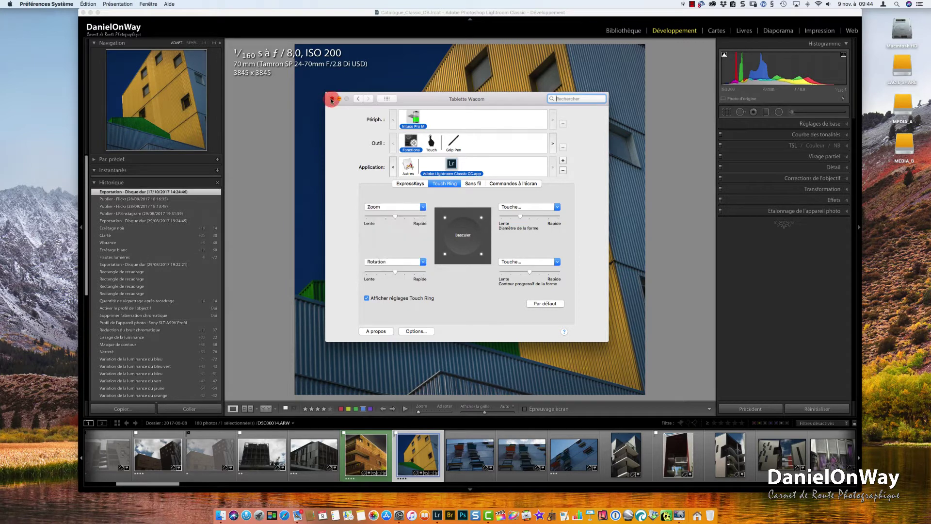
pyautogui.click(331, 99)
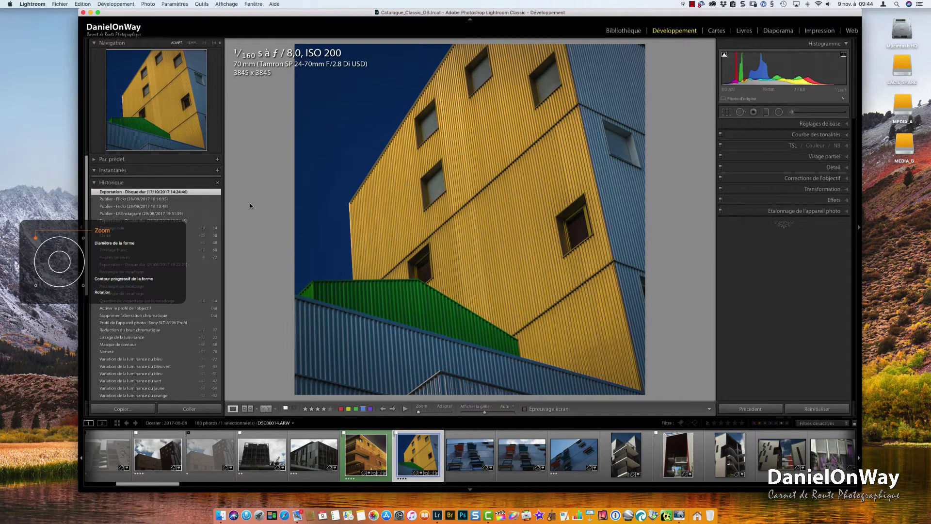
# Test the Touch Ring's Zoom function on the yellow building photo, zooming out to 1:8 and in to 1:1.
pyautogui.press('super+minus')
pyautogui.press('super+minus')
pyautogui.press('super+minus')
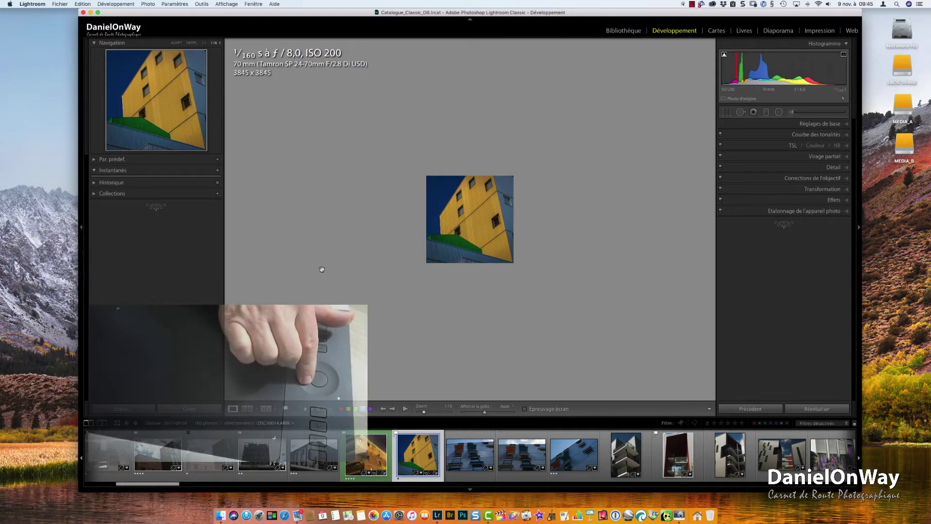
pyautogui.press('super+equal')
pyautogui.press('super+equal')
pyautogui.press('super+equal')
pyautogui.press('super+equal')
pyautogui.press('super+equal')
pyautogui.press('super+equal')
pyautogui.press('super+equal')
pyautogui.press('super+equal')
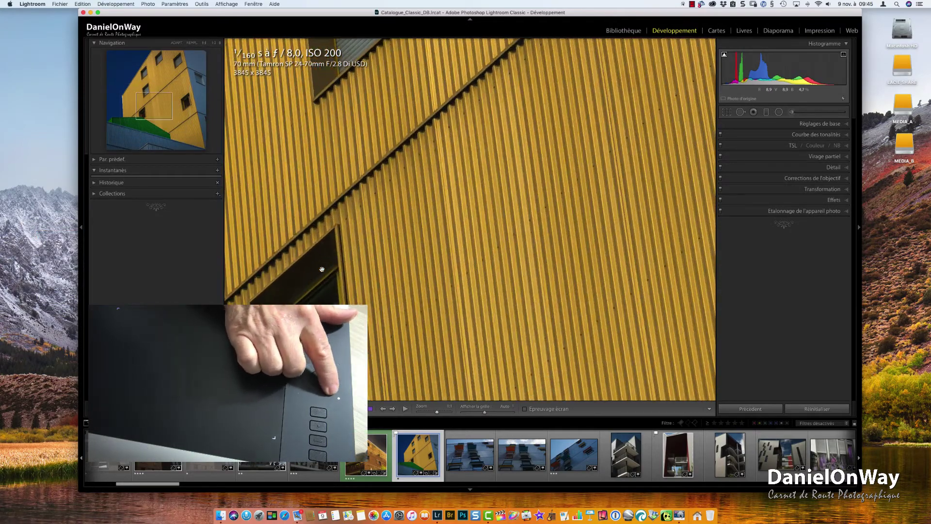
# Test the Touch Ring's Zoom function again on the yellow building photo, alternately zooming out to 1:8 and back in to Remplir.
pyautogui.press('super+minus')
pyautogui.press('super+minus')
pyautogui.press('super+minus')
pyautogui.press('super+minus')
pyautogui.press('super+minus')
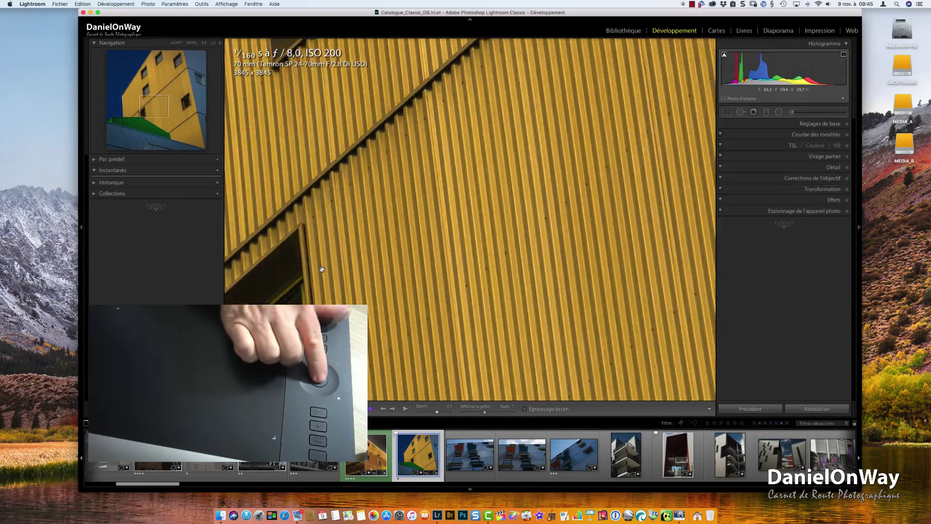
pyautogui.press('super+minus')
pyautogui.press('super+minus')
pyautogui.press('super+minus')
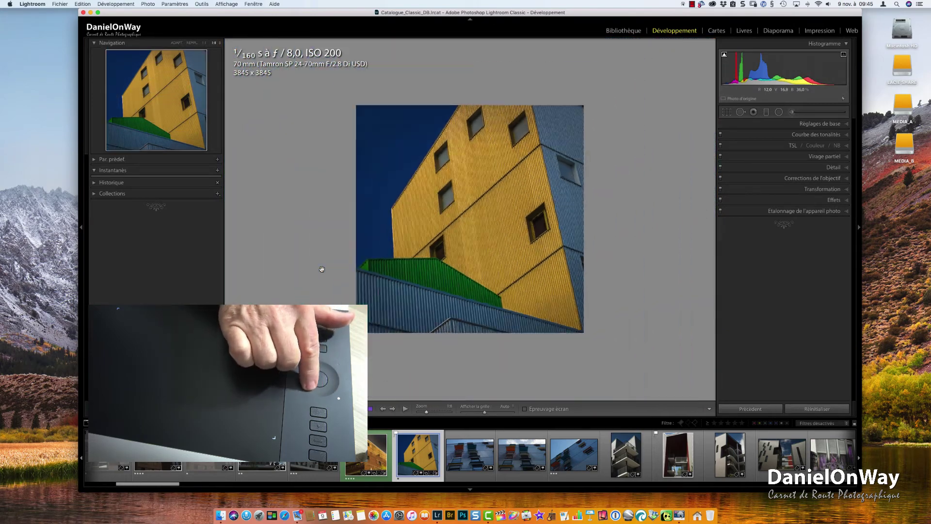
pyautogui.press('super+equal')
pyautogui.press('super+equal')
pyautogui.press('super+equal')
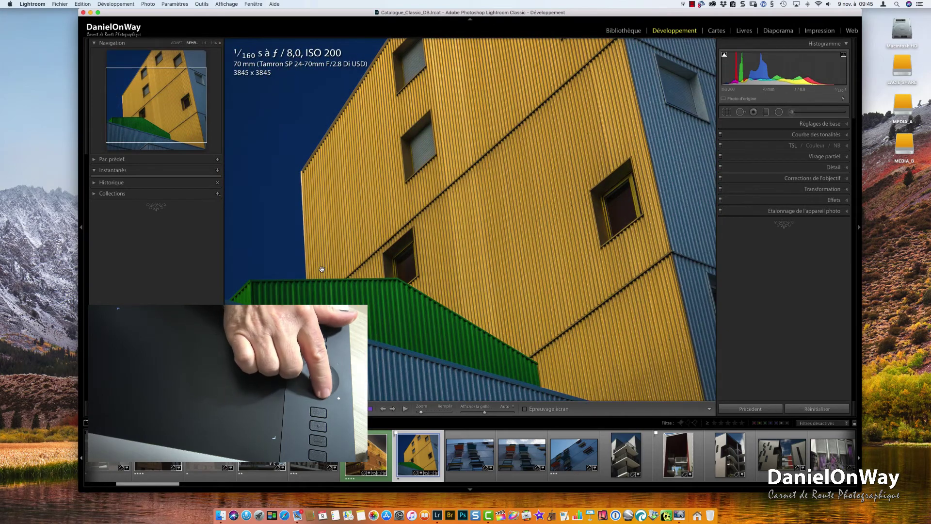
pyautogui.press('super+minus')
pyautogui.press('super+minus')
pyautogui.press('super+equal')
pyautogui.press('super+equal')
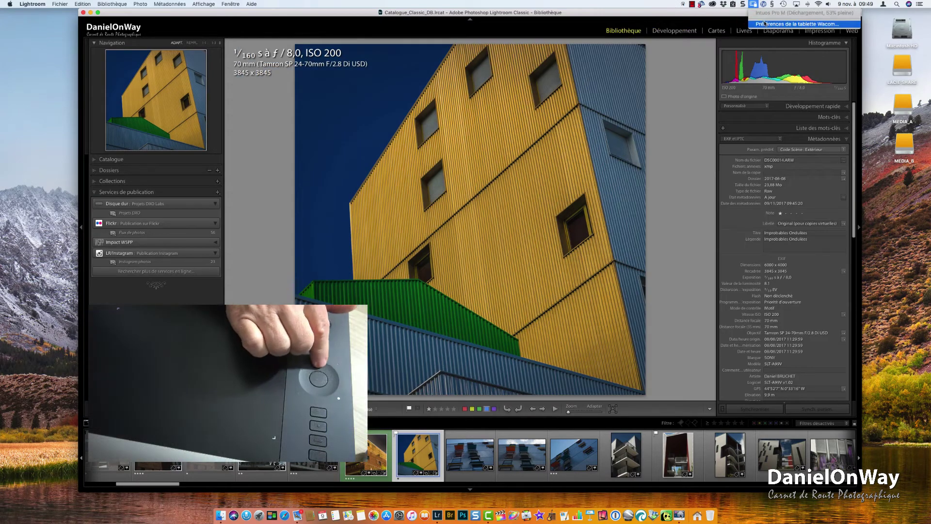
# Open the Wacom tablet preferences and create a new on-screen control panel named LR_indexation.
pyautogui.click(759, 25)
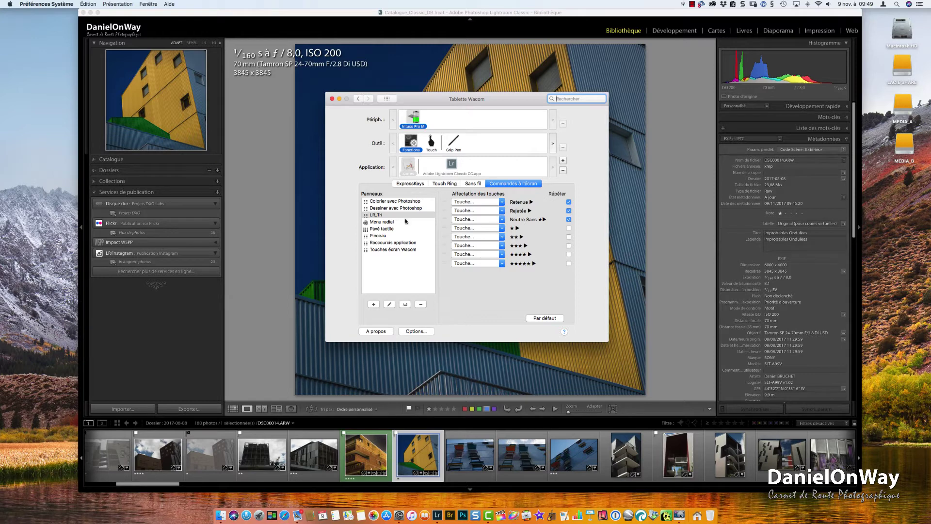
pyautogui.click(374, 305)
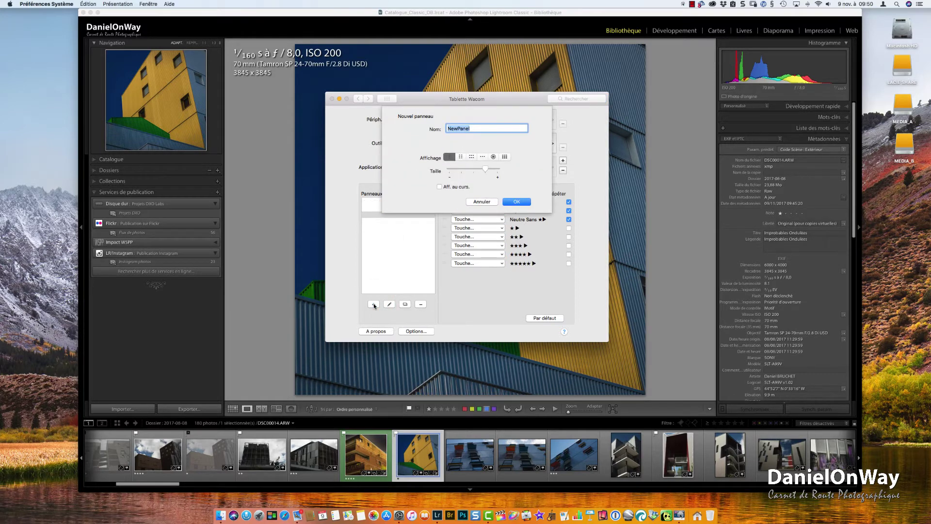
pyautogui.write('LR')
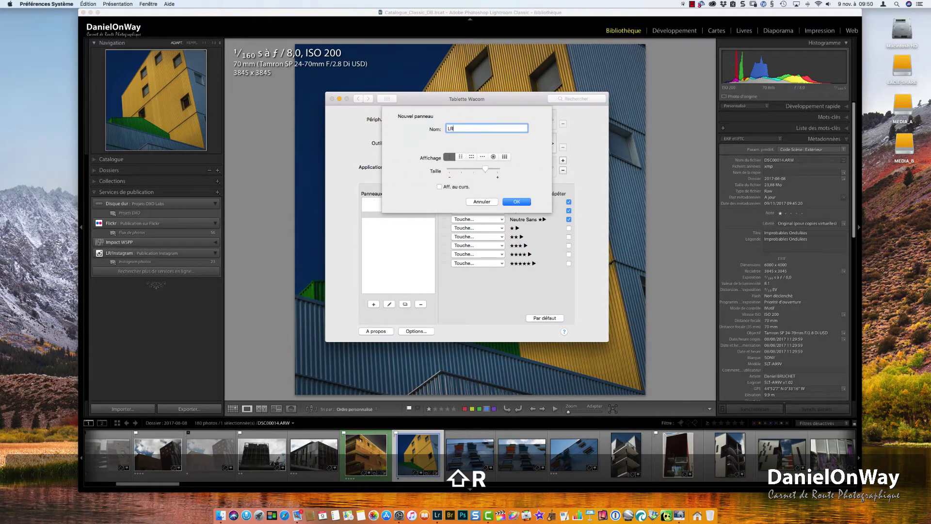
pyautogui.write('_ind')
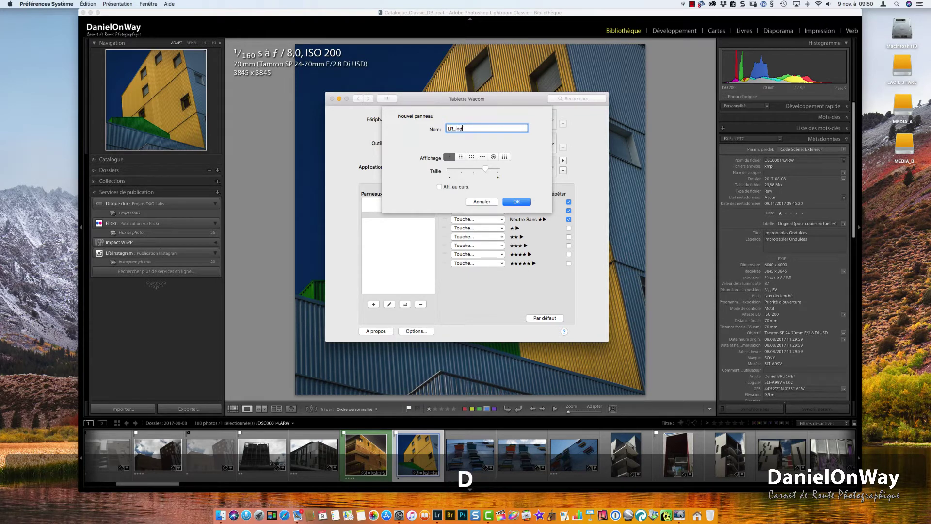
pyautogui.write('exation')
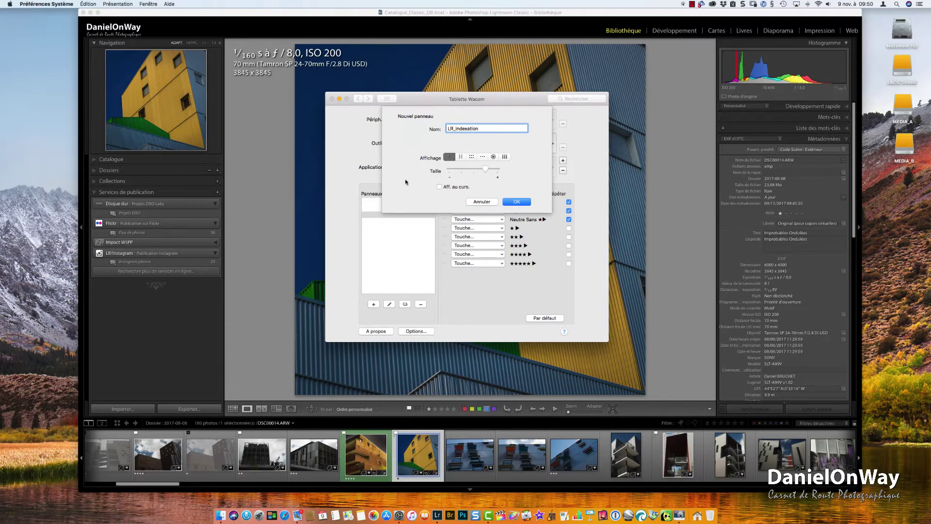
pyautogui.click(516, 201)
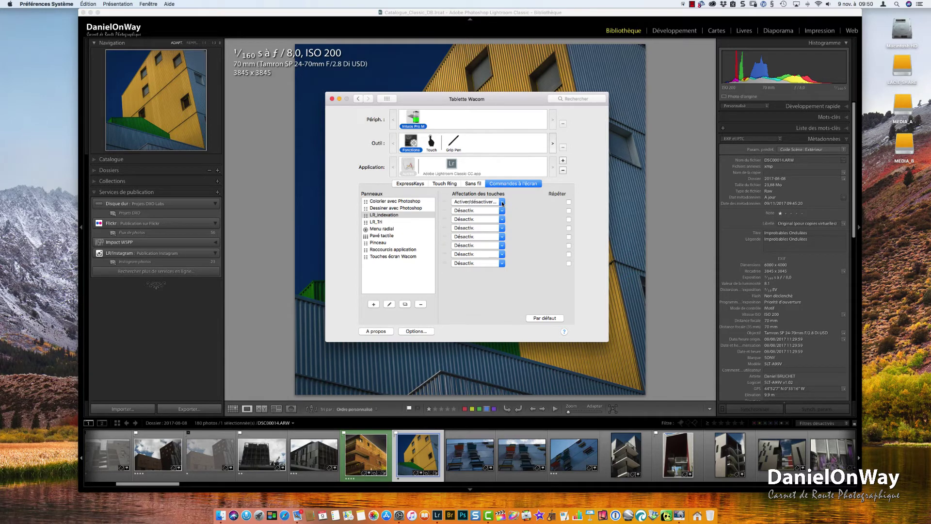
# Assign the keystroke ⌘' to the first key of the LR_indexation panel and name it "Créer une copie virtuelle".
pyautogui.click(501, 203)
pyautogui.moveTo(513, 204)
pyautogui.click(541, 212)
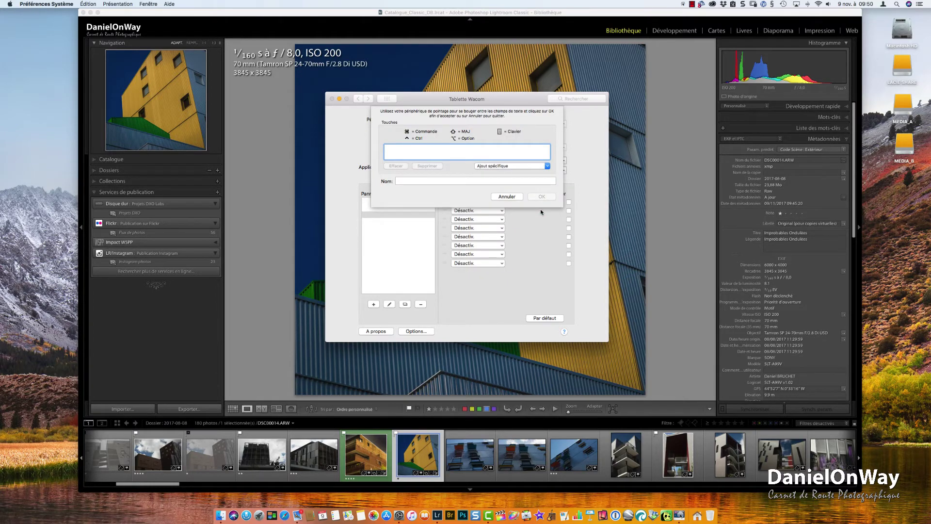
pyautogui.press('super+apostrophe')
pyautogui.write('Créer')
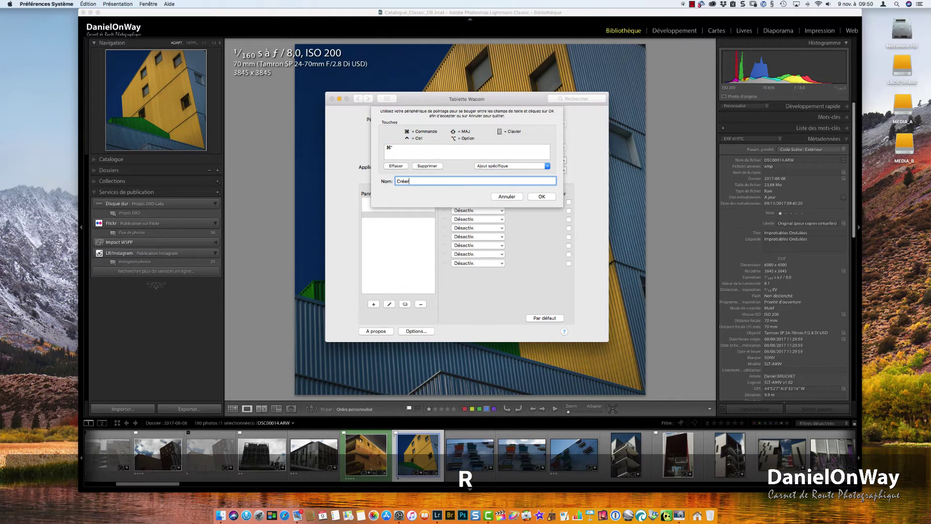
pyautogui.write(' une copie virtuelle')
pyautogui.click(542, 197)
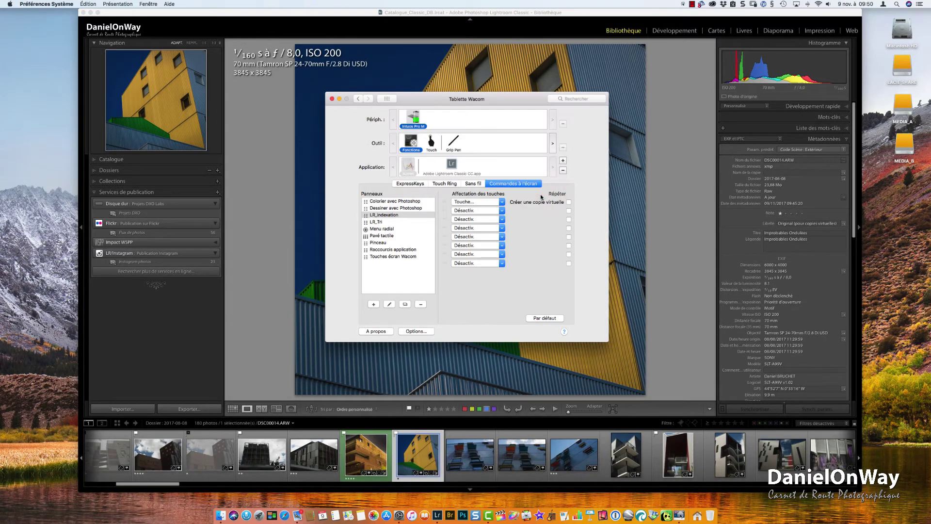
# Assign the keystroke ⇧B to the LR_indexation panel's second key, name it "Ajouter à la collection cible" and enable its Répéter option.
pyautogui.click(502, 211)
pyautogui.click(480, 219)
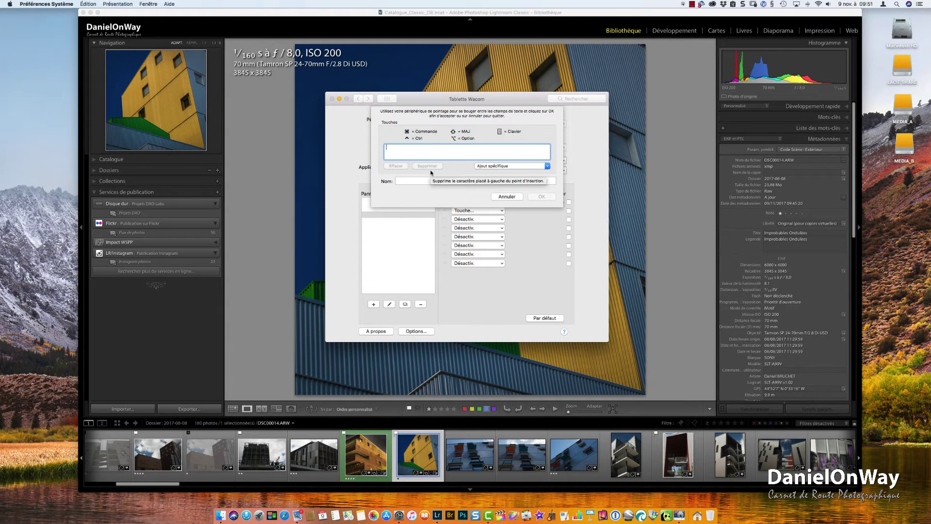
pyautogui.hotkey('shift', 'b')
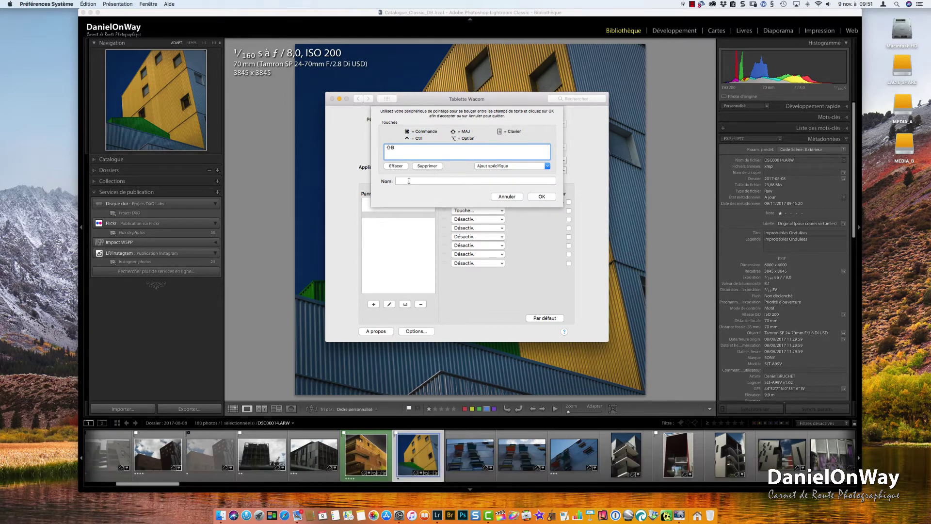
pyautogui.click(410, 181)
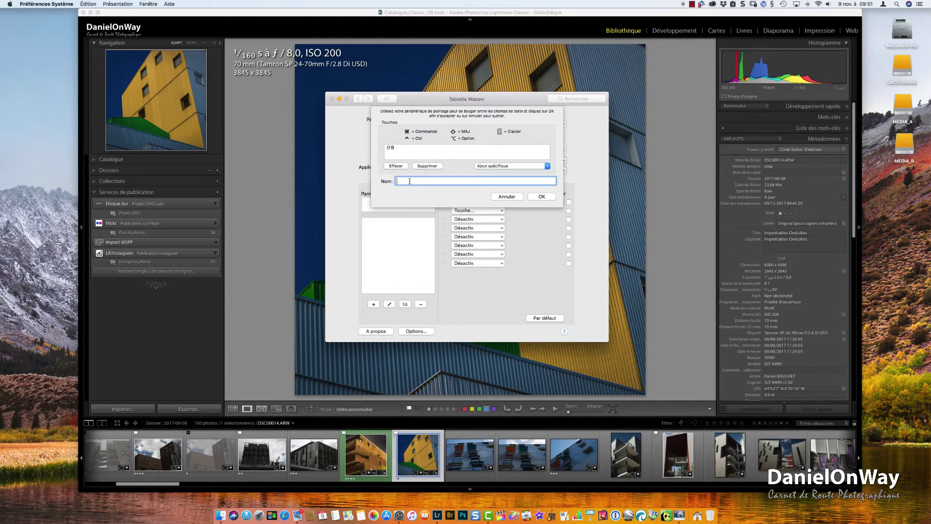
pyautogui.write('Ajouter')
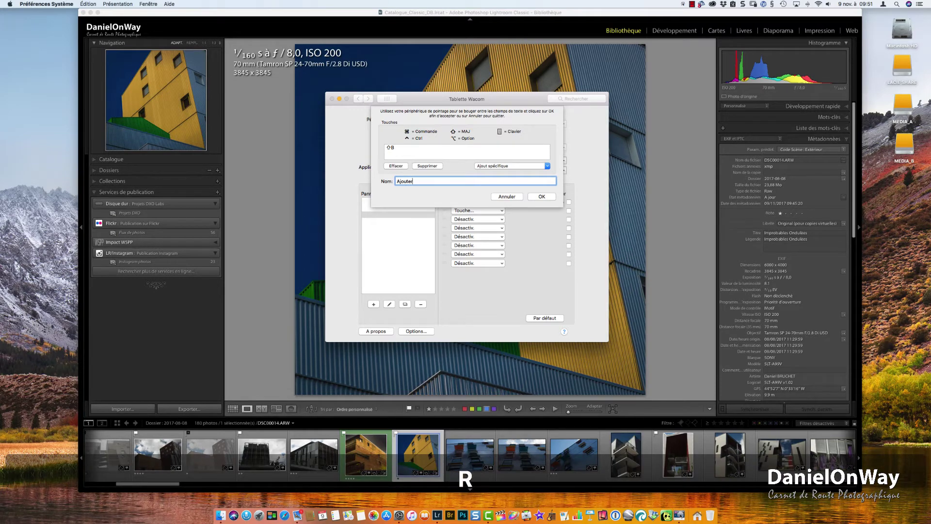
pyautogui.write(' à la collection cible')
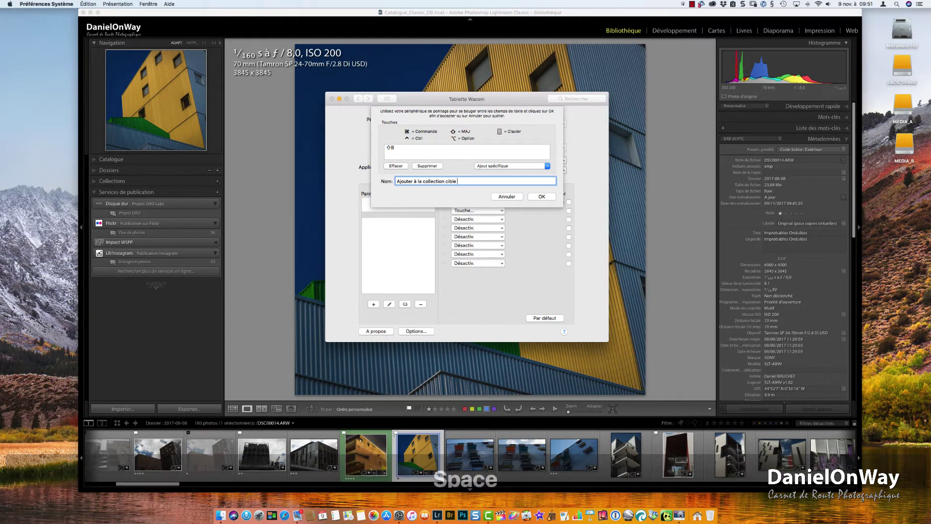
pyautogui.click(753, 5)
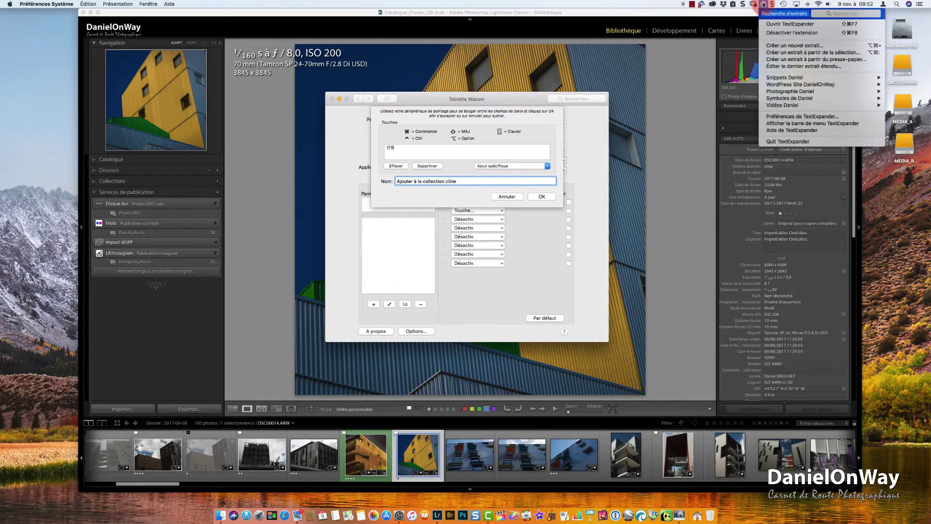
pyautogui.moveTo(799, 99)
pyautogui.click(689, 145)
pyautogui.click(540, 197)
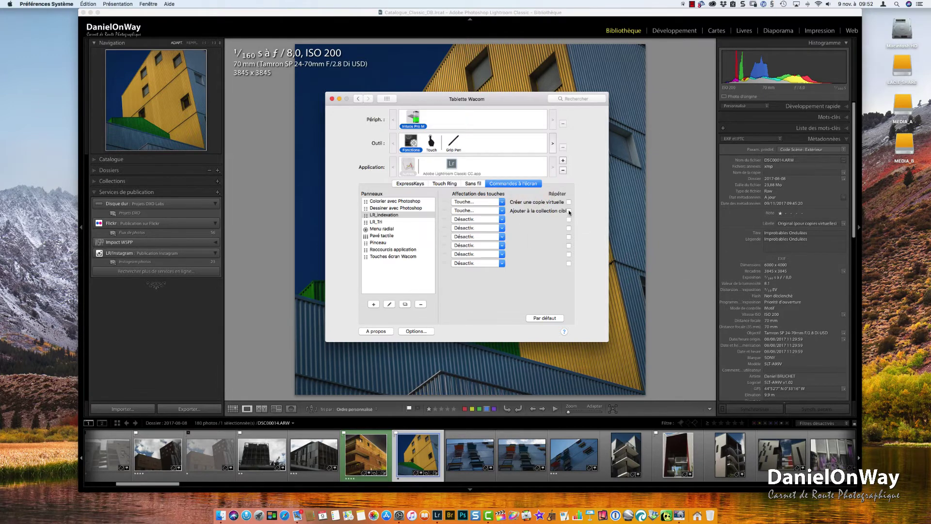
# Assign the keystroke ⌘K to the third key of the LR_indexation panel and name it "Ajouter des mots clés".
pyautogui.click(502, 219)
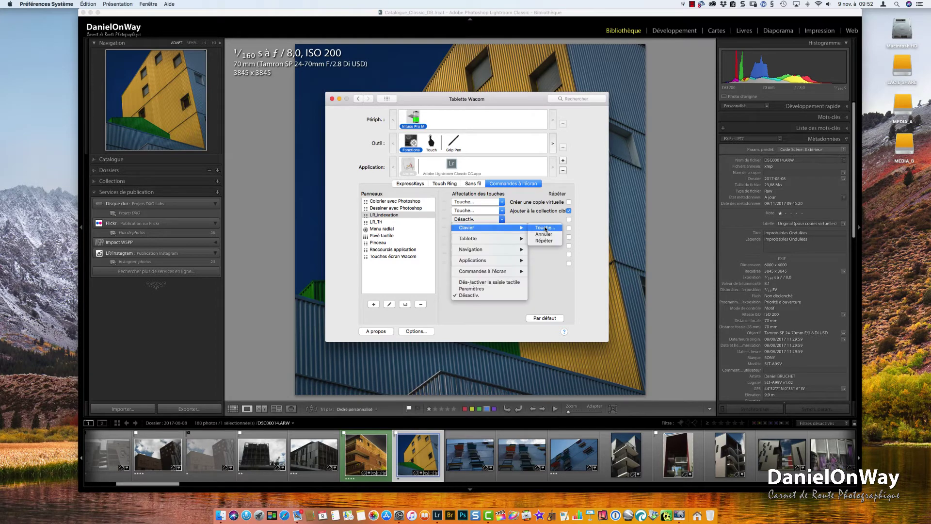
pyautogui.click(468, 228)
pyautogui.press('super+k')
pyautogui.click(405, 180)
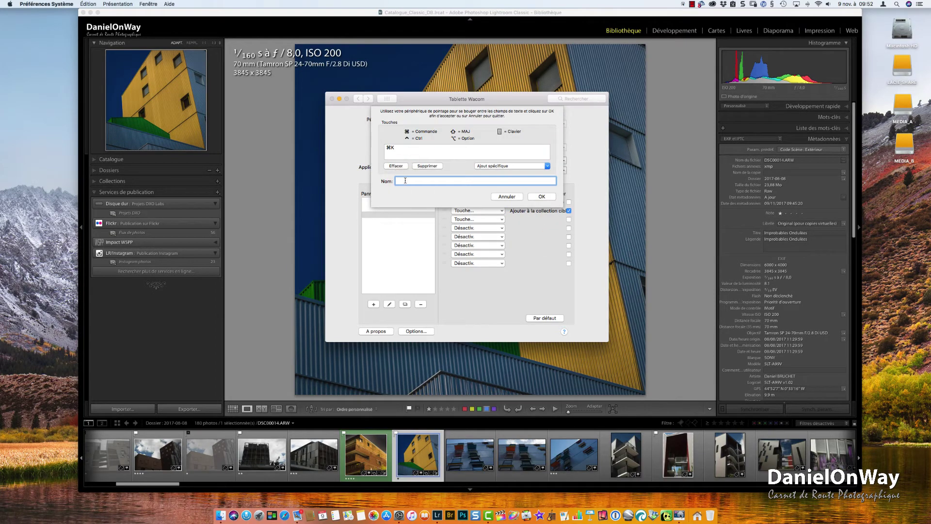
pyautogui.write('Ajouter des mots clés')
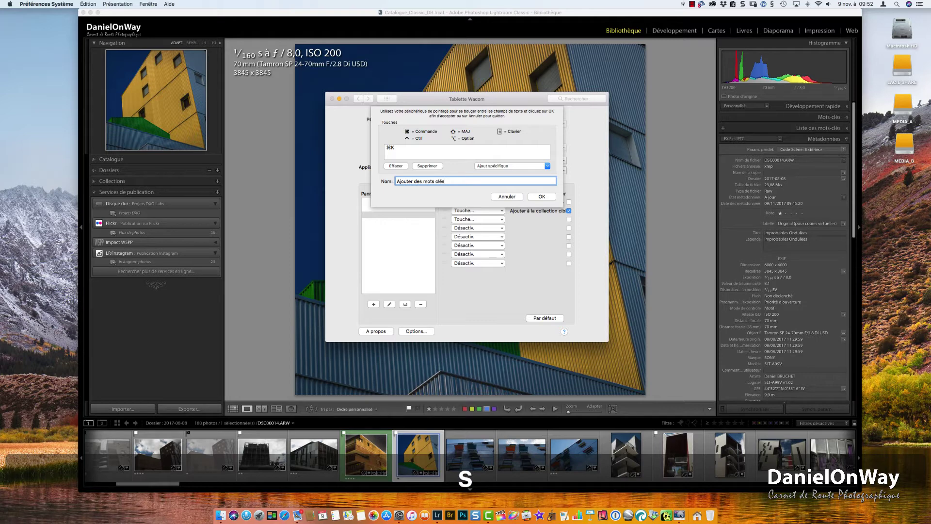
pyautogui.click(541, 196)
# Assign the keystroke ⇧⌘K to the fourth key of the LR_indexation panel and name it "Modifier des mots clés".
pyautogui.click(501, 228)
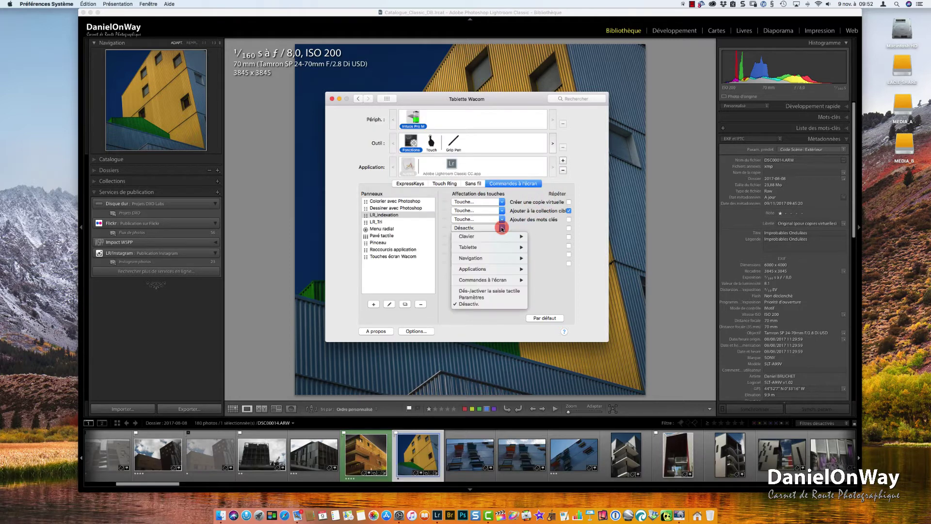
pyautogui.click(545, 238)
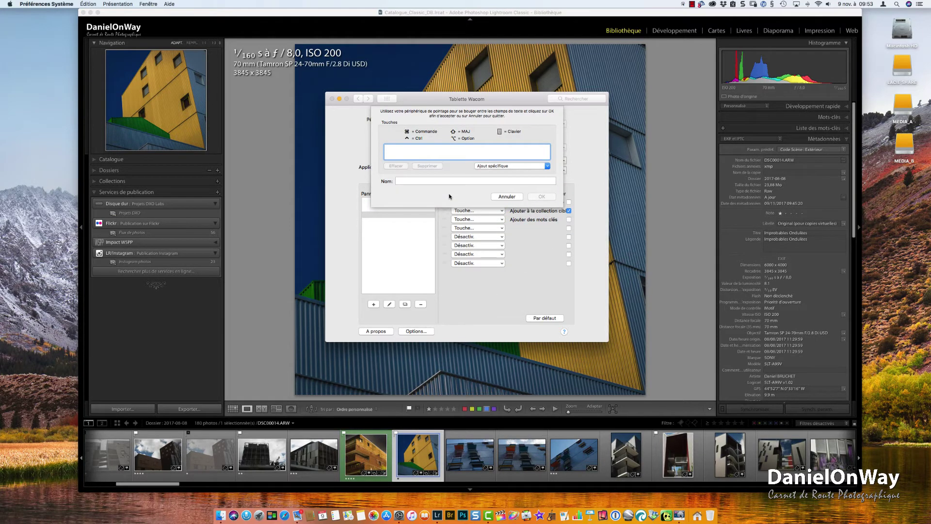
pyautogui.press('shift+super+k')
pyautogui.click(408, 181)
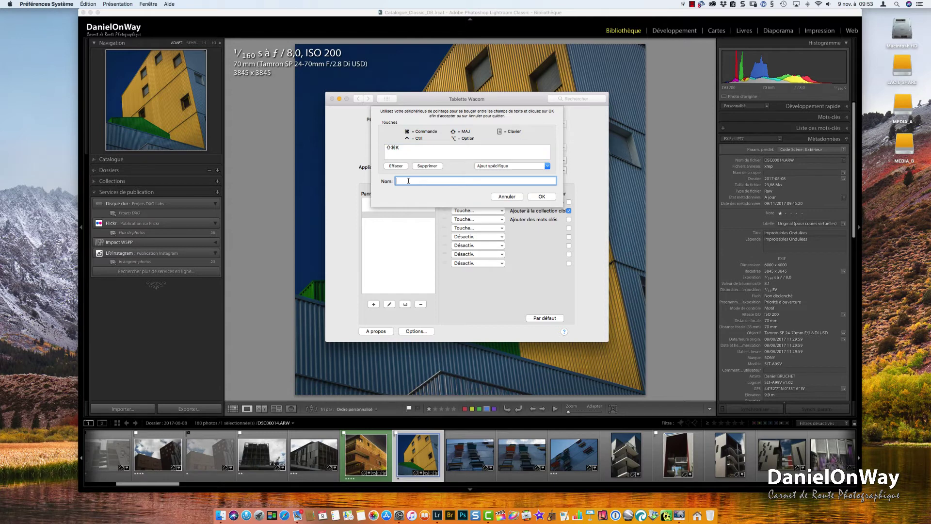
pyautogui.write('Modifier des mots clés')
pyautogui.click(542, 196)
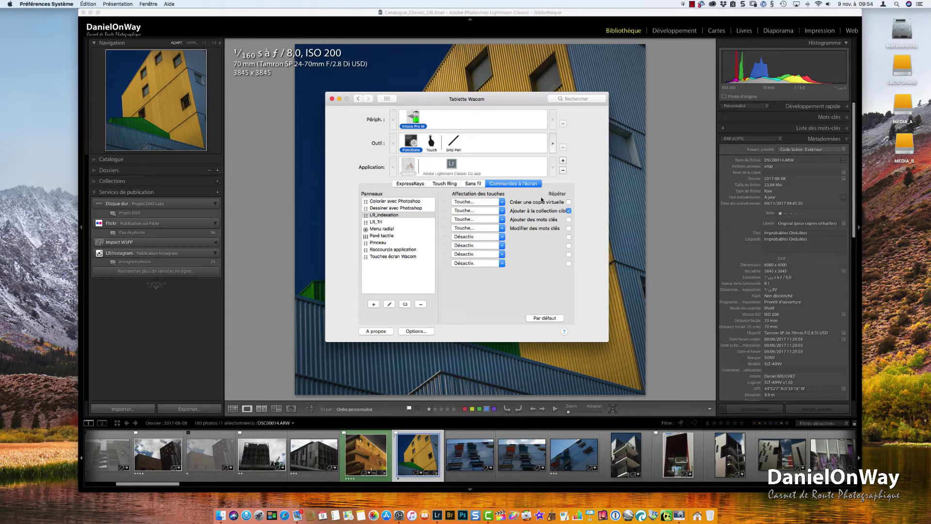
# Assign the keystroke ⌘S to the eighth key of the LR_indexation panel and name it "Enregistrer les métadonnées dans le fichier".
pyautogui.click(502, 262)
pyautogui.click(537, 273)
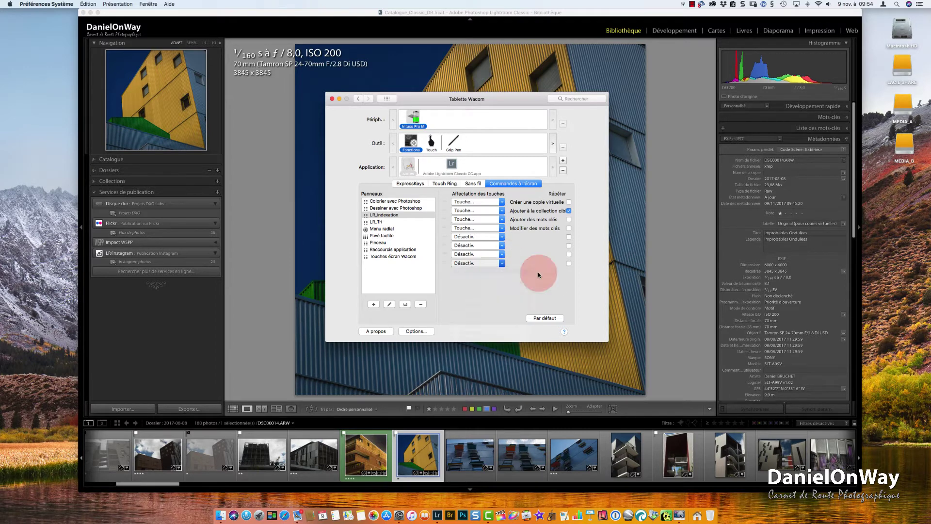
pyautogui.press('super+s')
pyautogui.click(405, 182)
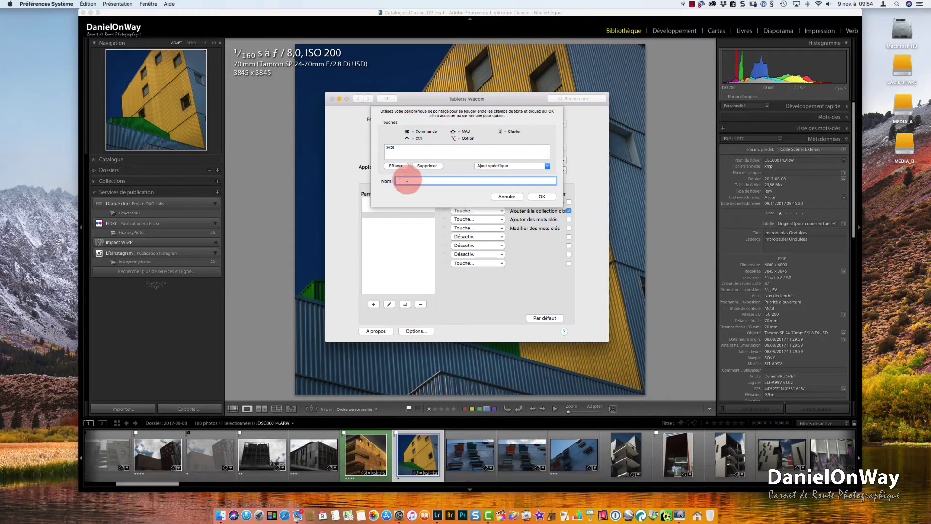
pyautogui.write('Enregistrer les métadonnées dans le fic')
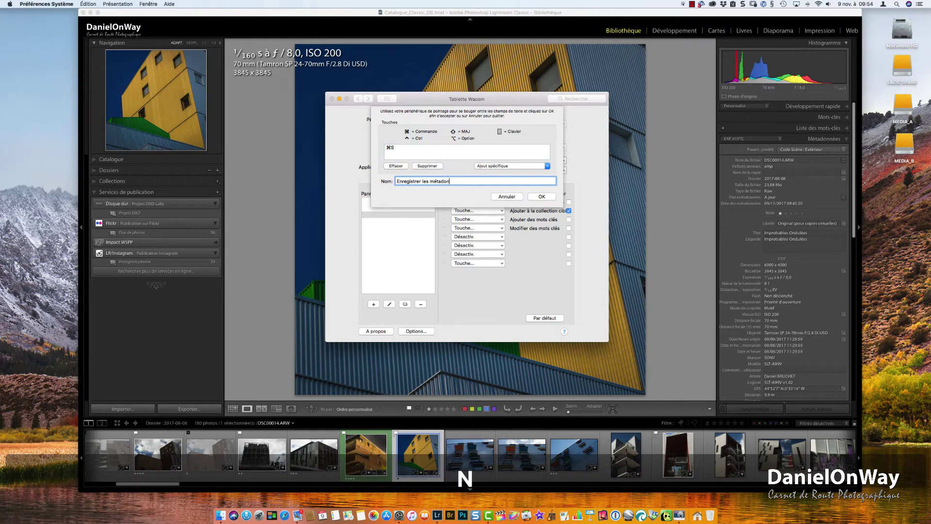
pyautogui.write('hier')
pyautogui.press('Return')
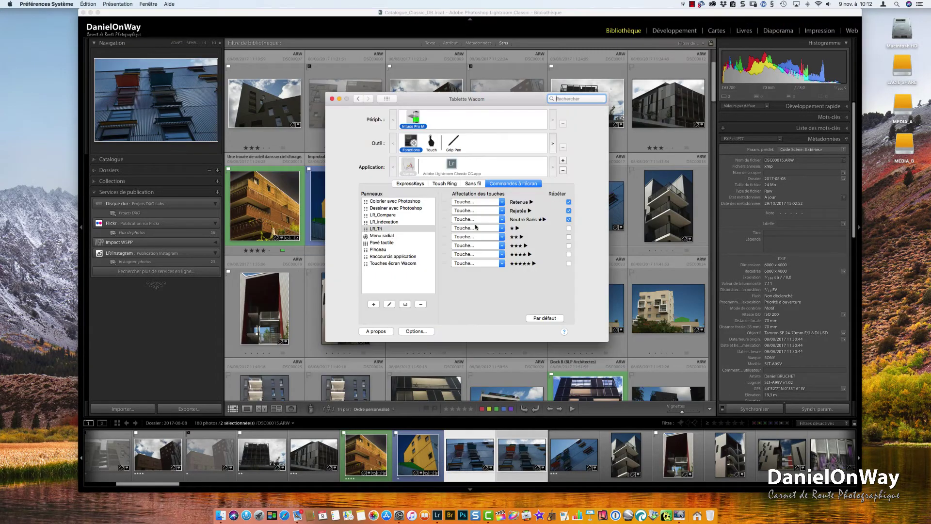
# Create another on-screen control panel named LR_Recadrage for Lightroom Classic.
pyautogui.click(373, 304)
pyautogui.write('LR_Recadrage')
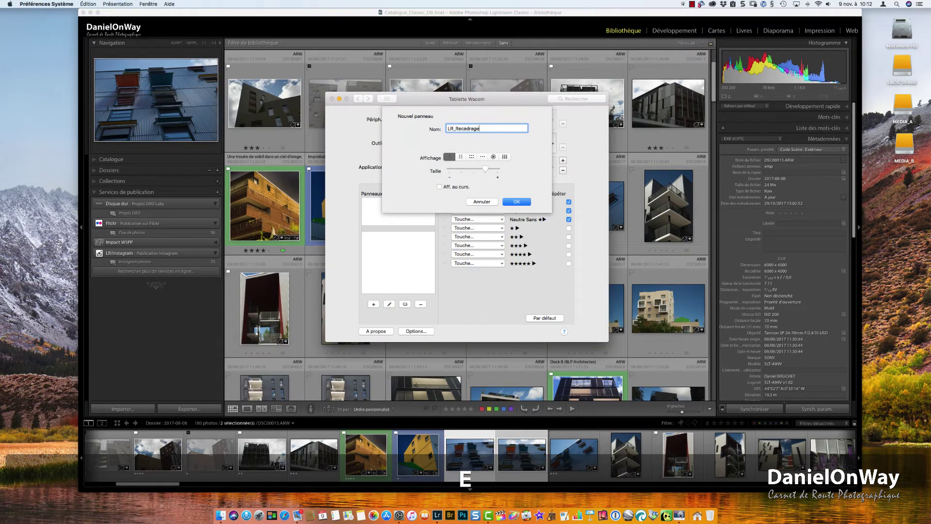
pyautogui.click(517, 202)
# Assign the keystroke R to the first key of the LR_Recadrage panel and name it "Outil de Recadrage".
pyautogui.click(502, 202)
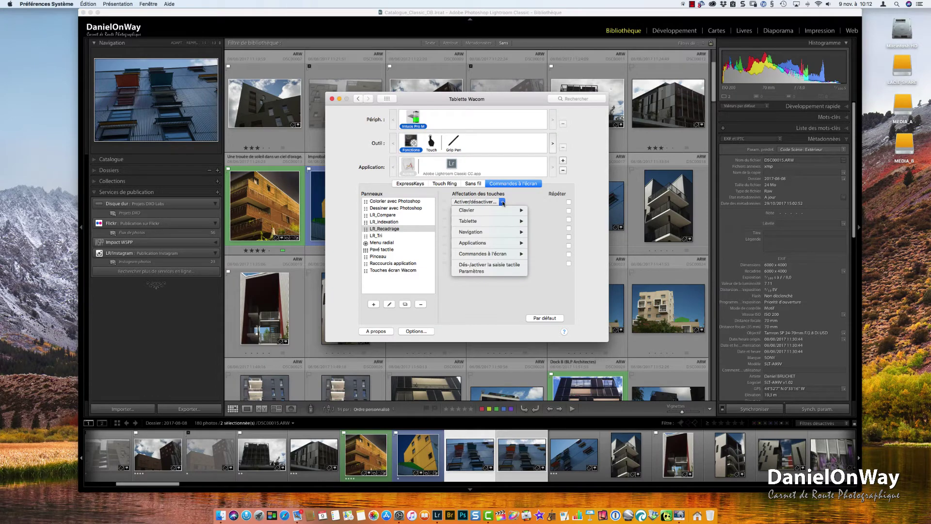
pyautogui.moveTo(466, 210)
pyautogui.click(548, 210)
pyautogui.press('r')
pyautogui.click(475, 180)
pyautogui.write('Rec')
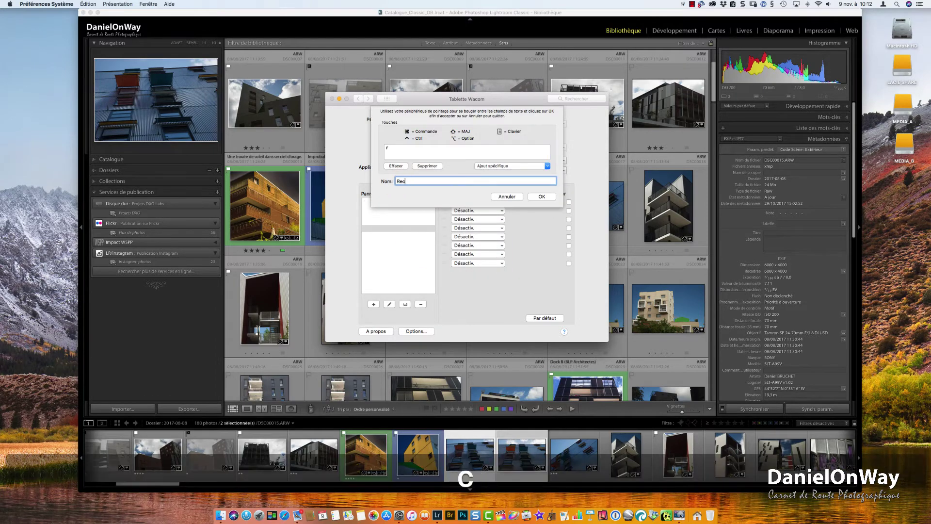
pyautogui.write('adrage')
pyautogui.press('Left')
pyautogui.press('Left')
pyautogui.press('Left')
pyautogui.press('Left')
pyautogui.press('Left')
pyautogui.press('Left')
pyautogui.press('Left')
pyautogui.press('Left')
pyautogui.press('Left')
pyautogui.write('Outil de')
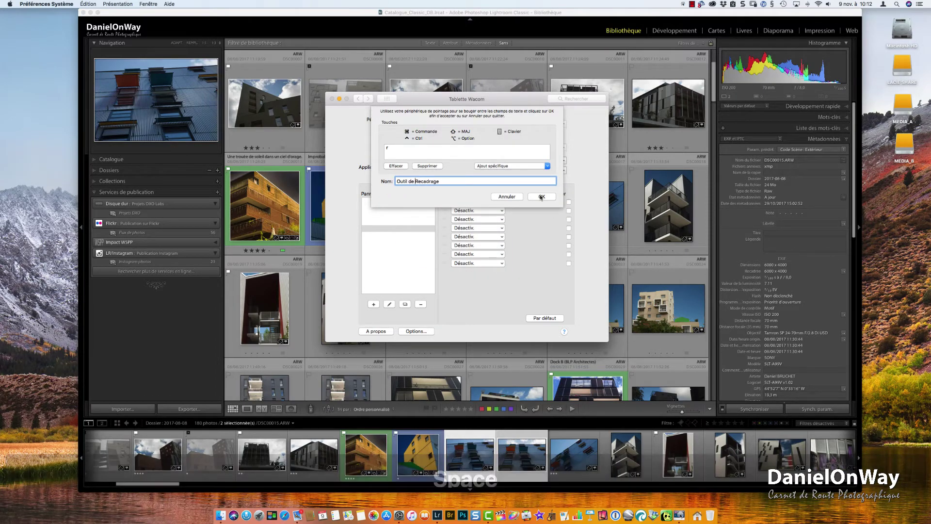
pyautogui.click(541, 196)
# Assign the keystroke O to the second key of the LR_Recadrage panel and name it "Incrustations Grilles".
pyautogui.click(502, 211)
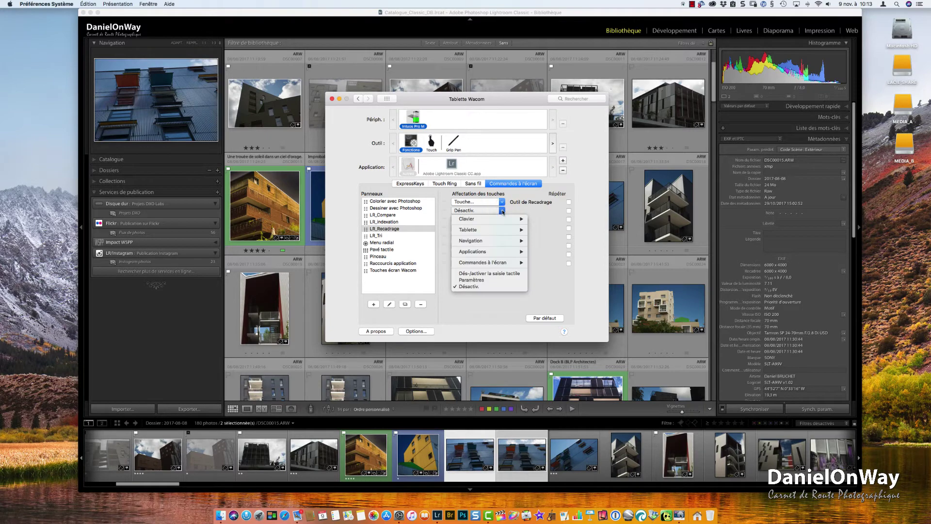
pyautogui.moveTo(490, 218)
pyautogui.click(543, 216)
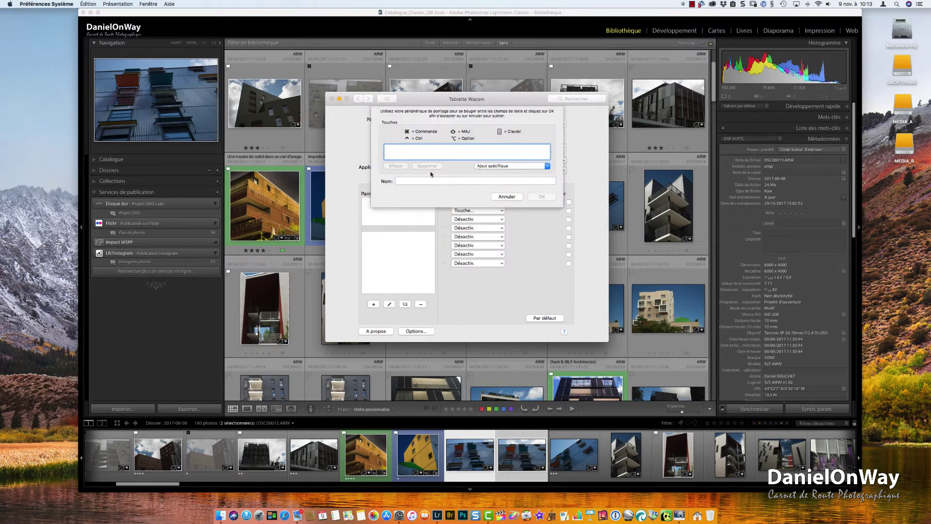
pyautogui.press('o')
pyautogui.click(399, 180)
pyautogui.write('In')
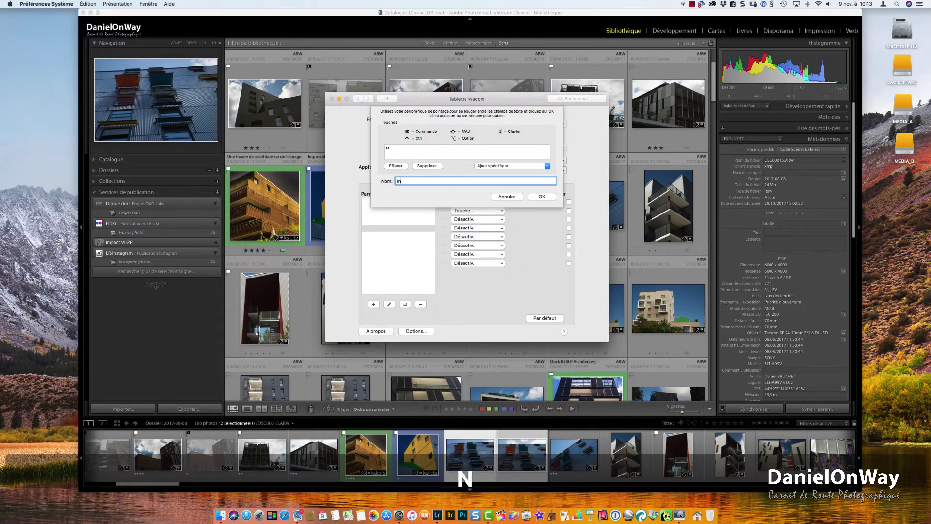
pyautogui.write('crustations Grilles')
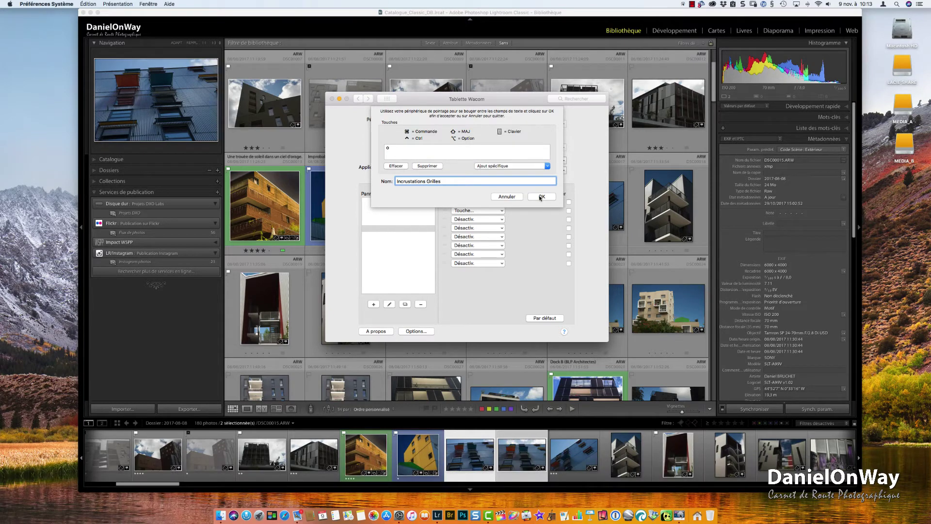
pyautogui.click(539, 196)
# Assign the keystroke ⇧O to the third key of the LR_Recadrage panel and name it "Alterner Orientation Grille".
pyautogui.click(503, 220)
pyautogui.moveTo(490, 224)
pyautogui.click(543, 224)
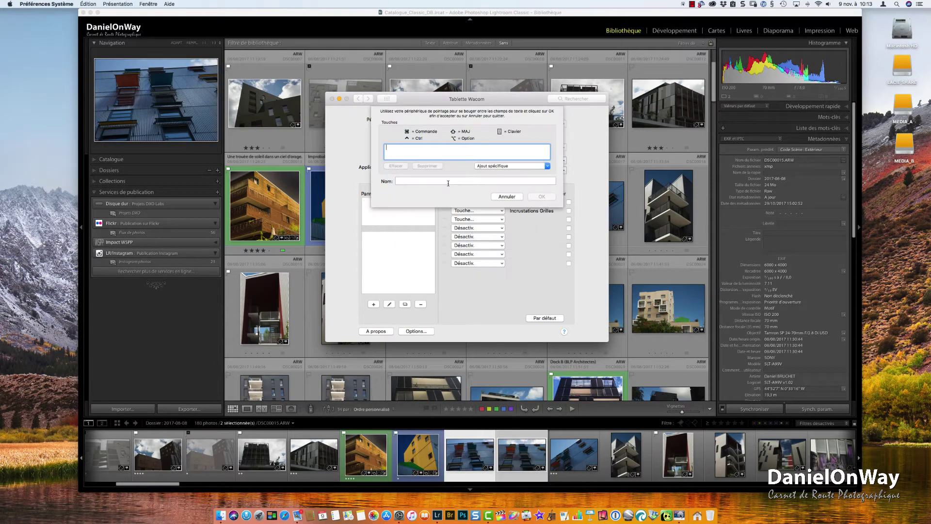
pyautogui.hotkey('shift', 'o')
pyautogui.click(435, 182)
pyautogui.write('Alterner Orient')
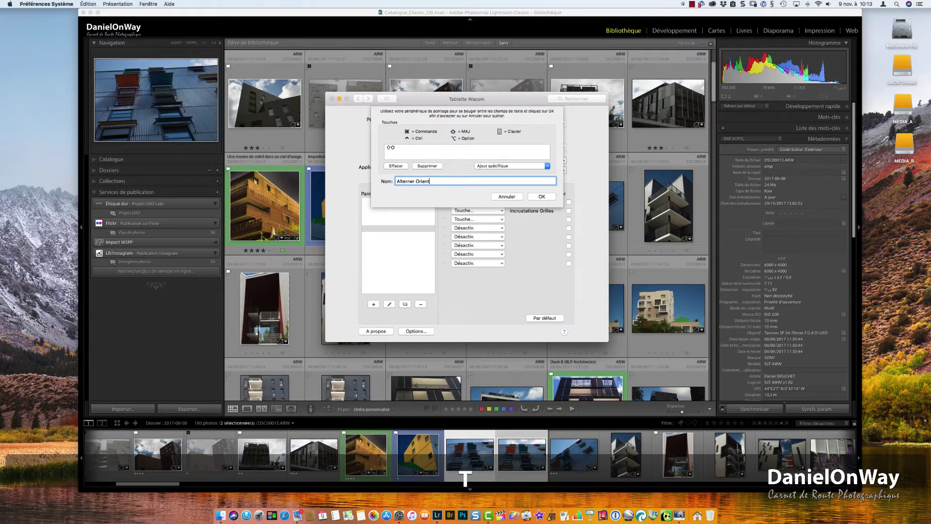
pyautogui.write('ation Grille')
pyautogui.click(540, 196)
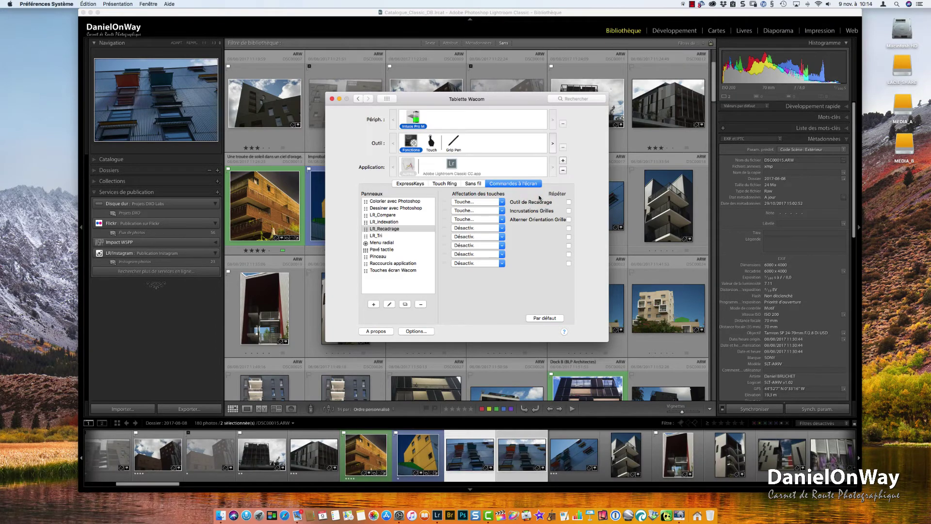
# Assign the keystroke X to the fourth key of the LR_Recadrage panel and name it "Permuter Portrait/Paysage".
pyautogui.click(500, 229)
pyautogui.moveTo(489, 235)
pyautogui.click(545, 235)
pyautogui.press('x')
pyautogui.click(435, 181)
pyautogui.write('Per')
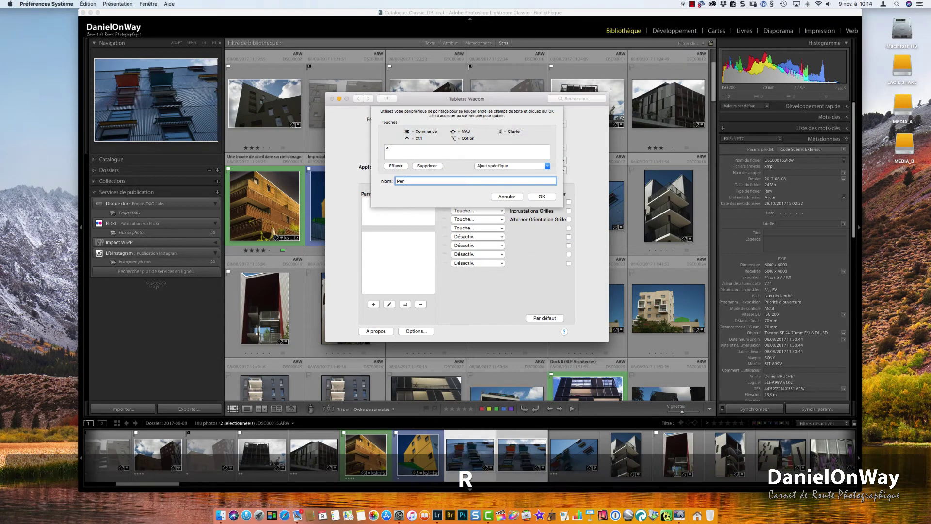
pyautogui.write('muter Portrait')
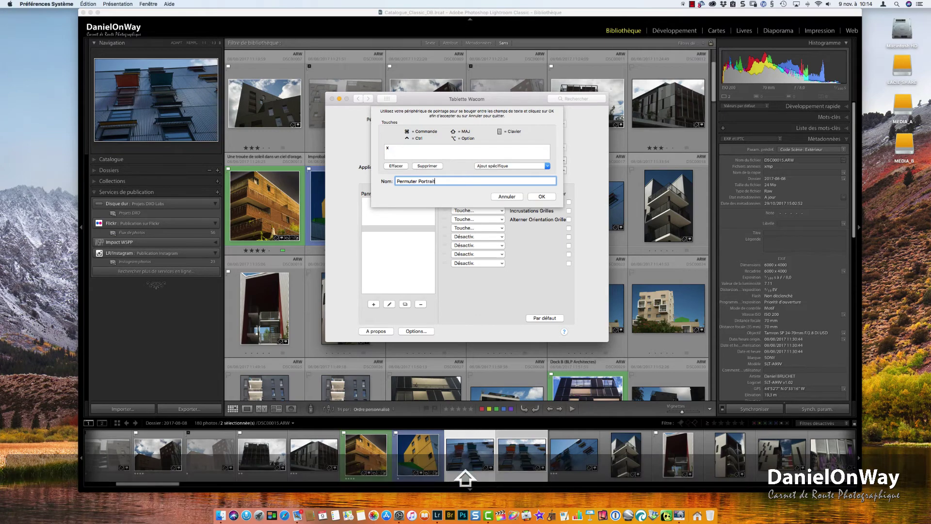
pyautogui.write('/Paysage')
pyautogui.click(541, 196)
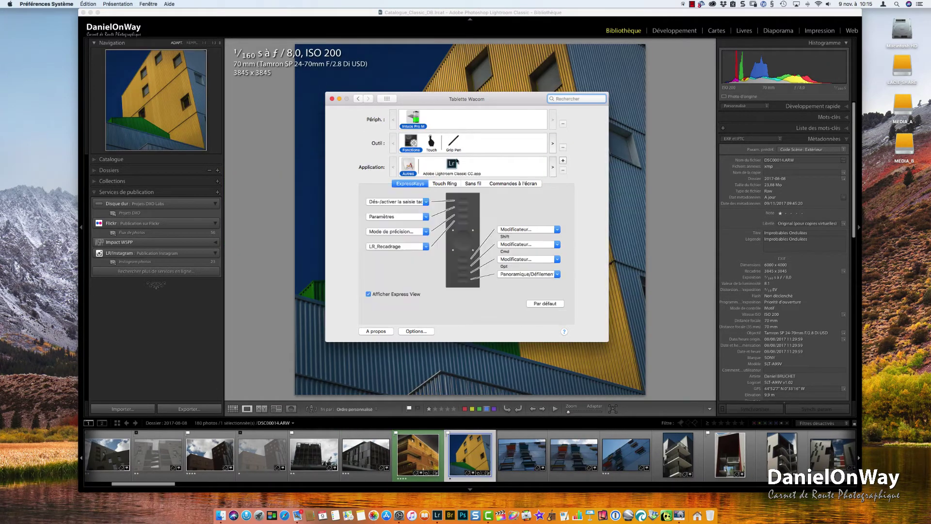
# Assign the LR_Recadrage panel to the fourth ExpressKey for Adobe Lightroom Classic CC and close the tablet preferences.
pyautogui.click(451, 163)
pyautogui.click(424, 247)
pyautogui.moveTo(402, 301)
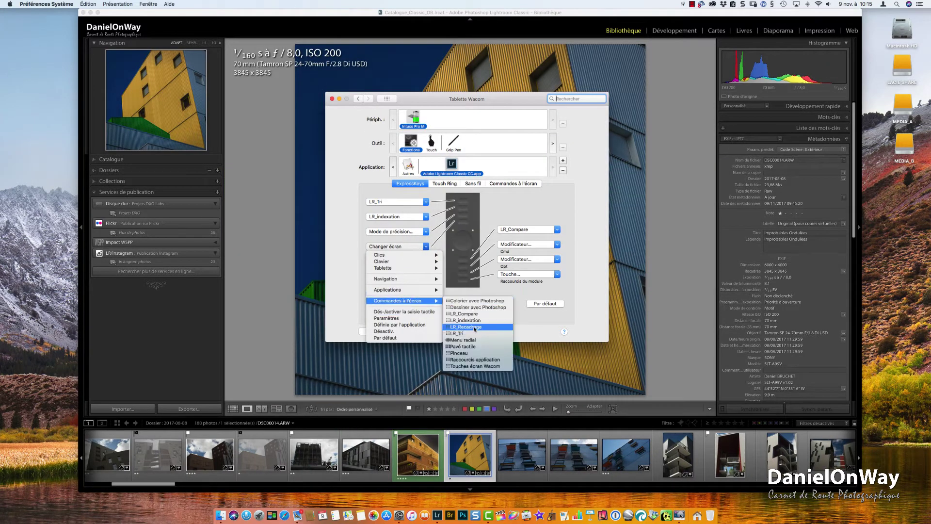
pyautogui.click(475, 327)
pyautogui.click(408, 166)
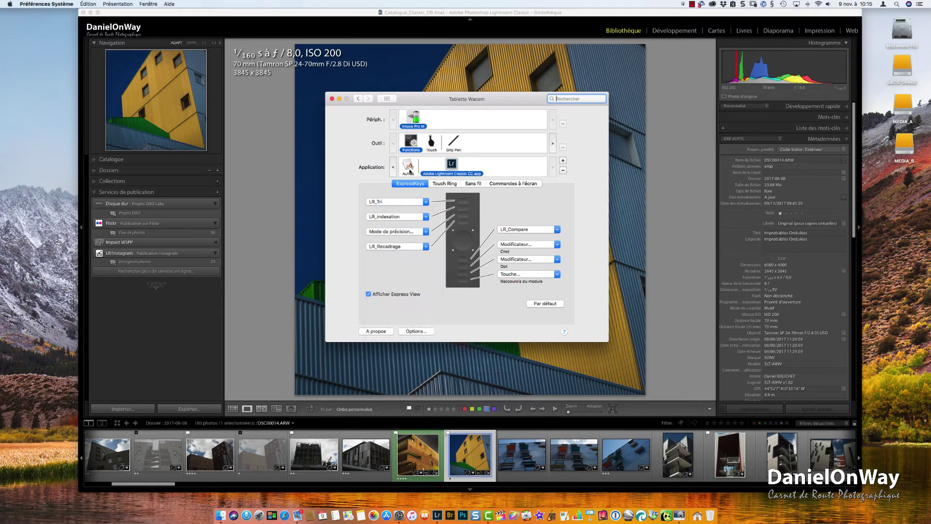
pyautogui.click(449, 168)
pyautogui.click(332, 100)
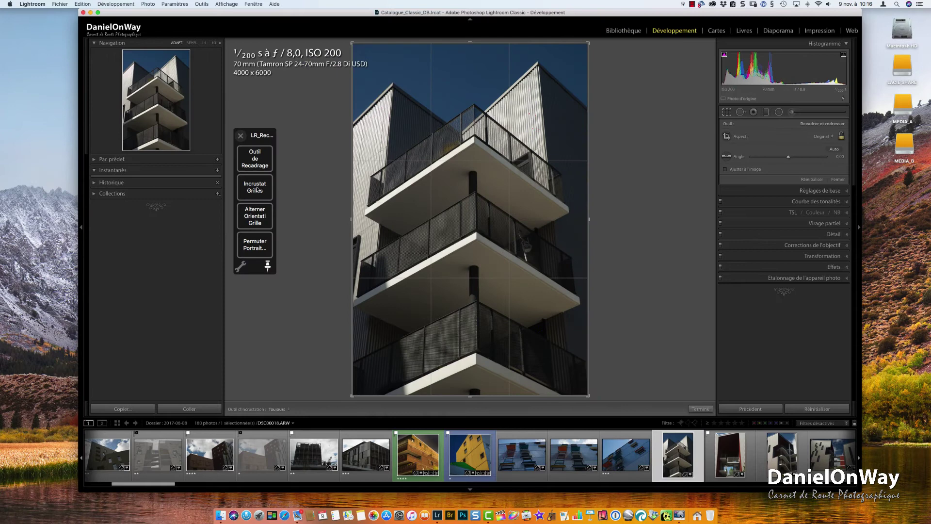
# Cycle through the crop grid overlays with the LR_Recadrage panel until the golden spiral is shown.
pyautogui.click(255, 187)
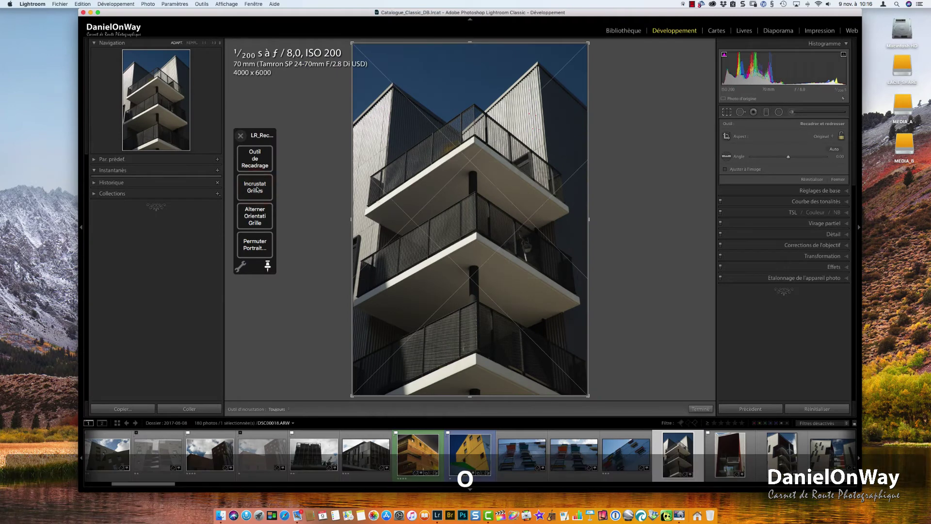
pyautogui.click(255, 187)
pyautogui.click(255, 187)
pyautogui.click(255, 187)
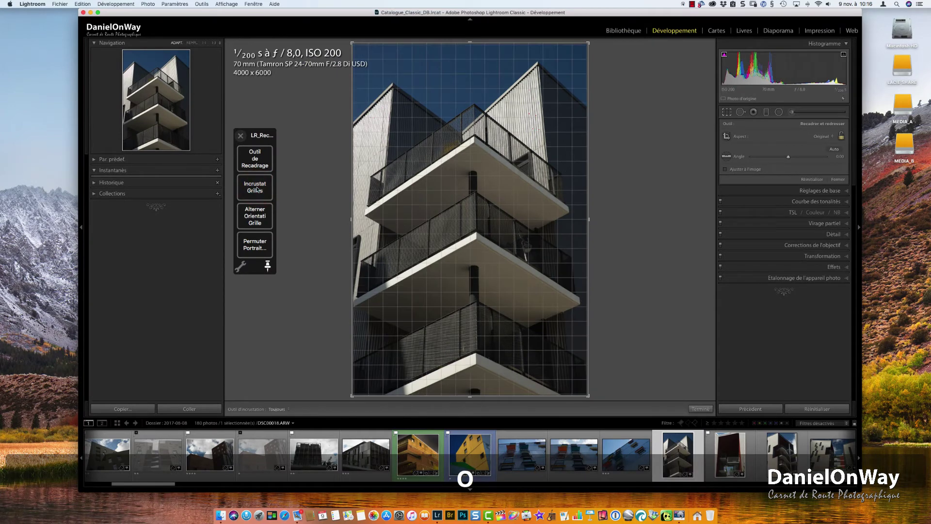
pyautogui.click(255, 187)
pyautogui.click(255, 187)
pyautogui.click(255, 187)
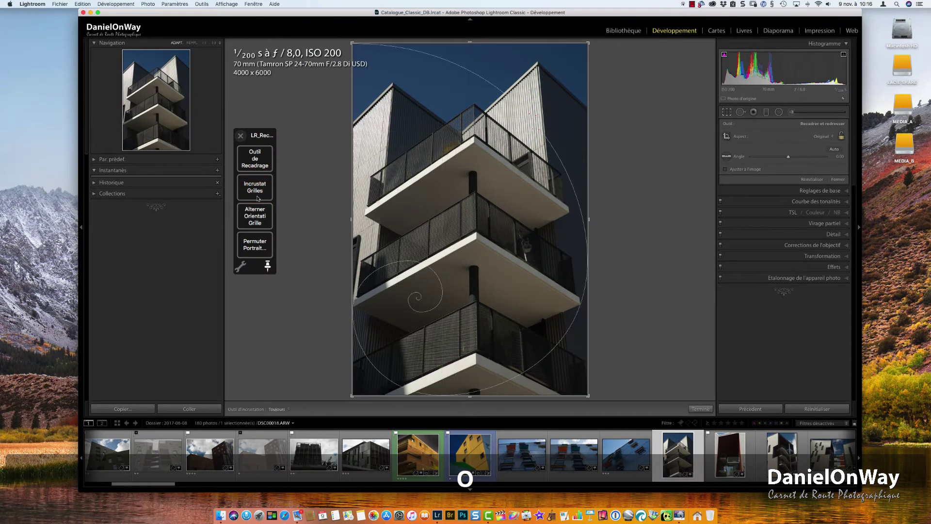
# Alternate the spiral overlay's orientation and swap the crop between portrait and landscape with the LR_Recadrage panel, then dismiss the panel.
pyautogui.click(259, 221)
pyautogui.click(259, 221)
pyautogui.click(260, 221)
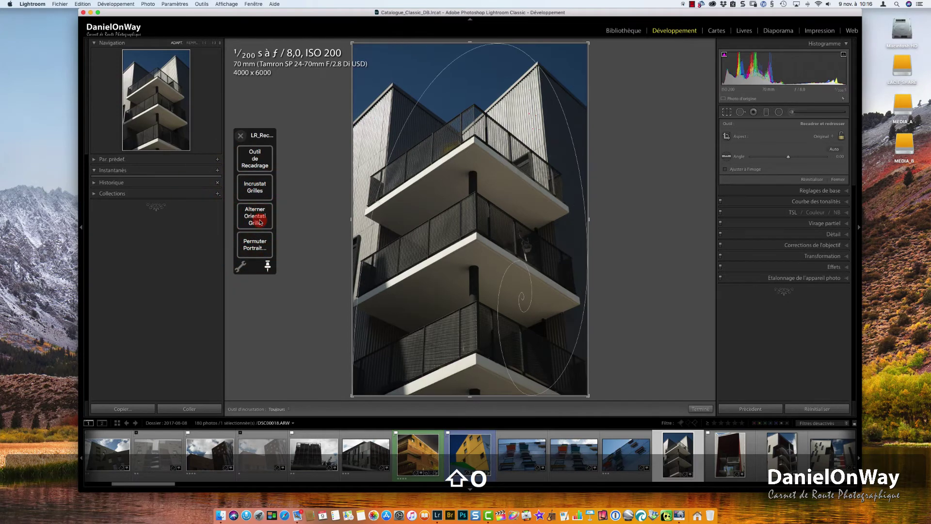
pyautogui.click(260, 220)
pyautogui.click(260, 246)
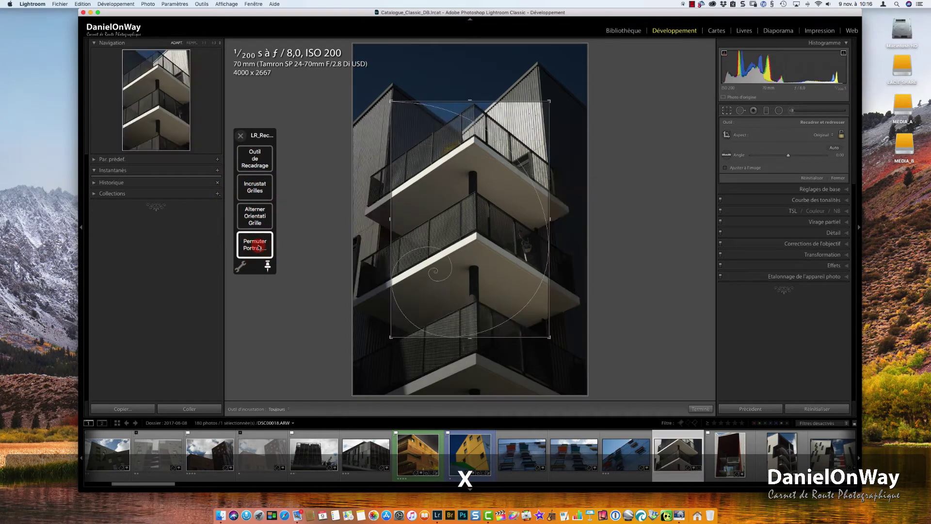
pyautogui.click(241, 137)
# Add Adobe Lightroom Classic CC to the Grip Pen's application list in the Wacom tablet preferences.
pyautogui.click(753, 4)
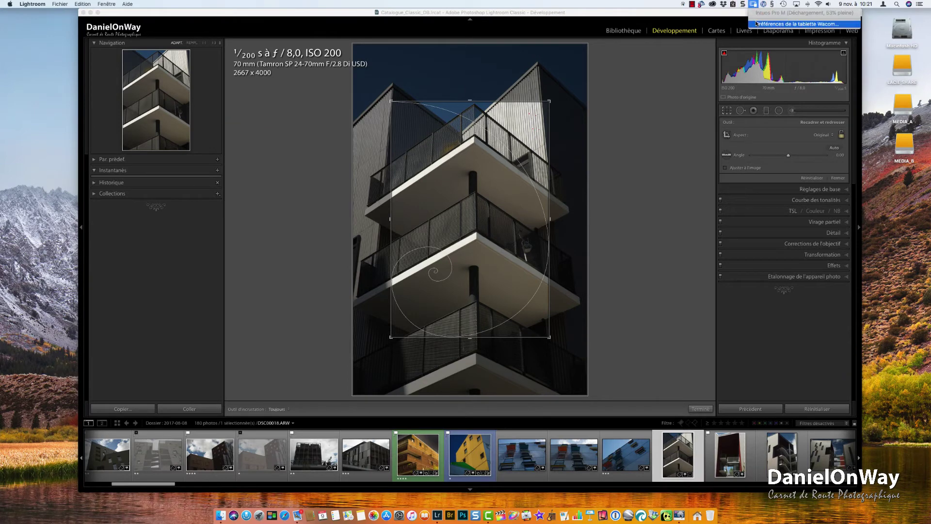
pyautogui.click(761, 26)
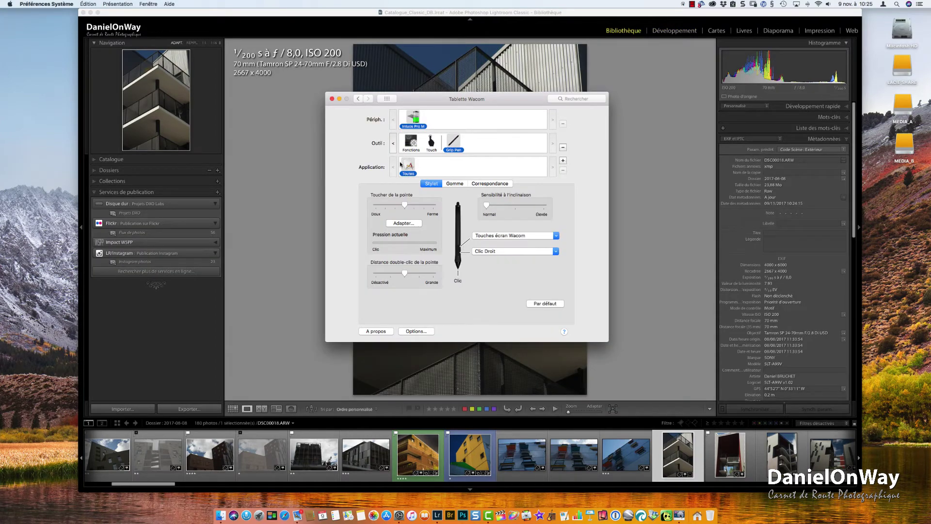
pyautogui.click(563, 161)
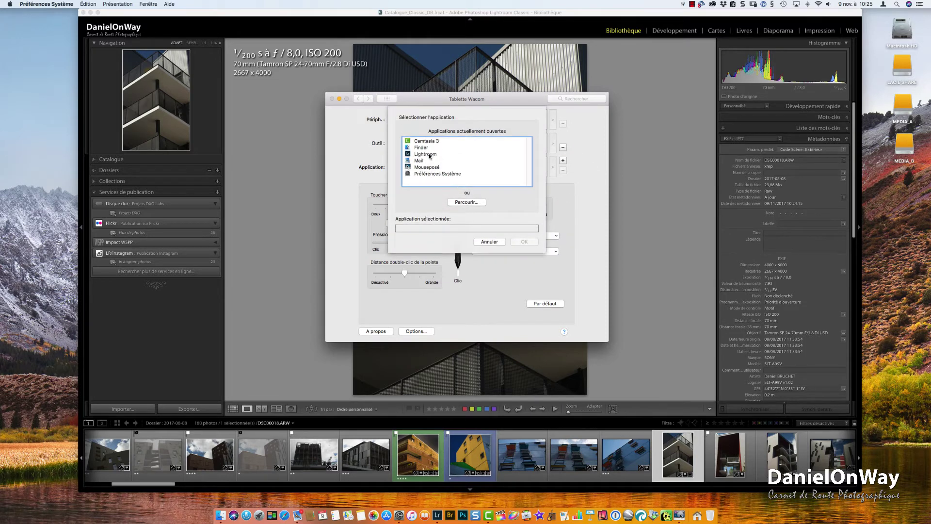
pyautogui.click(430, 154)
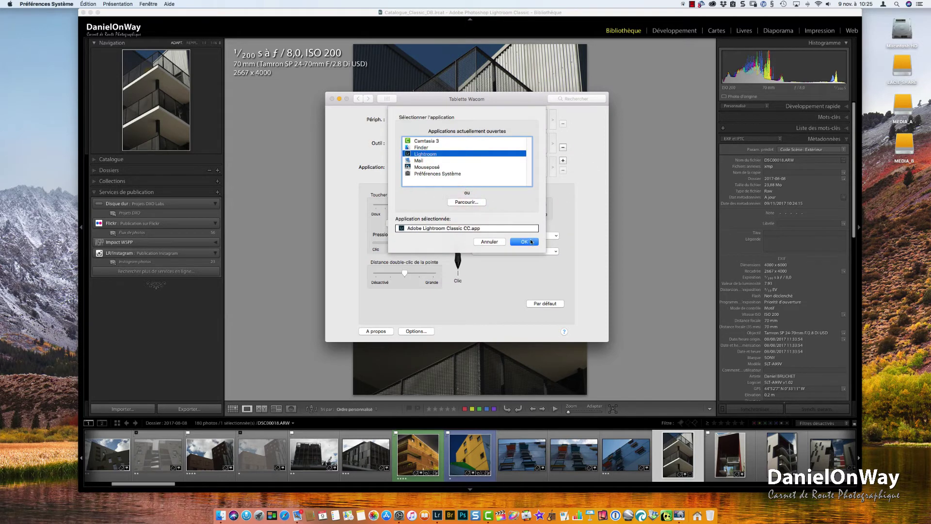
pyautogui.click(525, 241)
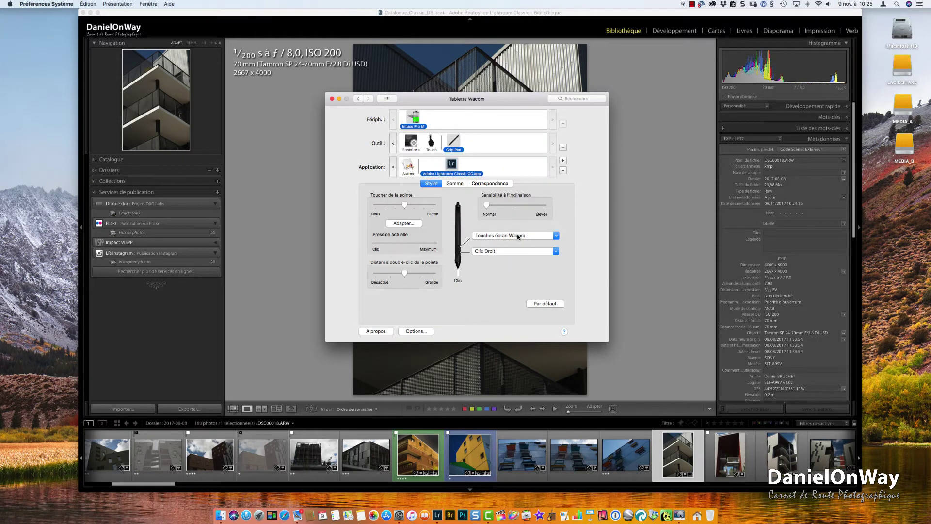
# Assign the on-screen control "Menu radial" to the pen's upper button for Lightroom Classic and close the preferences.
pyautogui.click(518, 236)
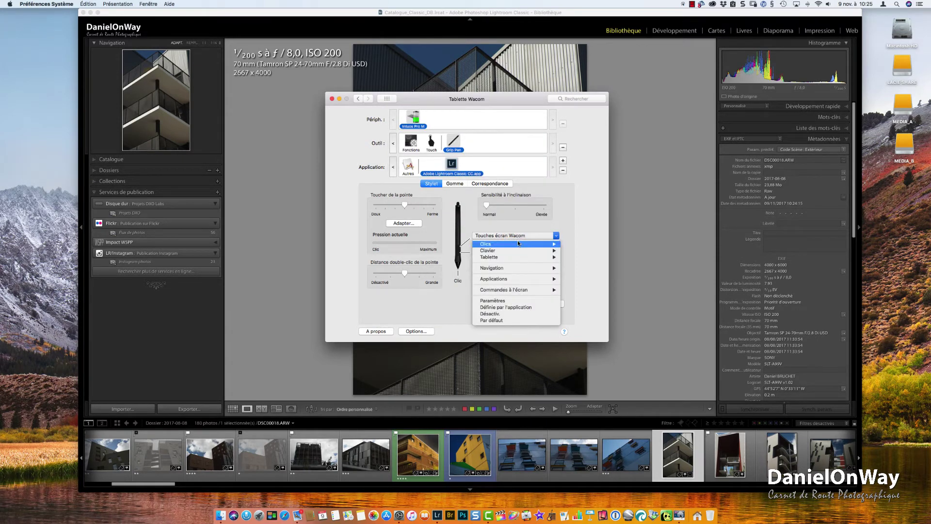
pyautogui.moveTo(518, 242)
pyautogui.moveTo(526, 289)
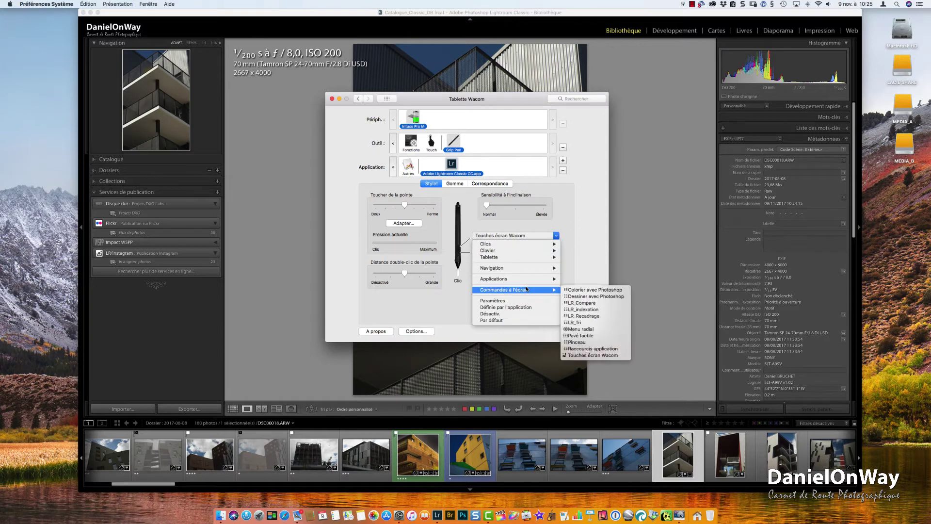
pyautogui.click(574, 330)
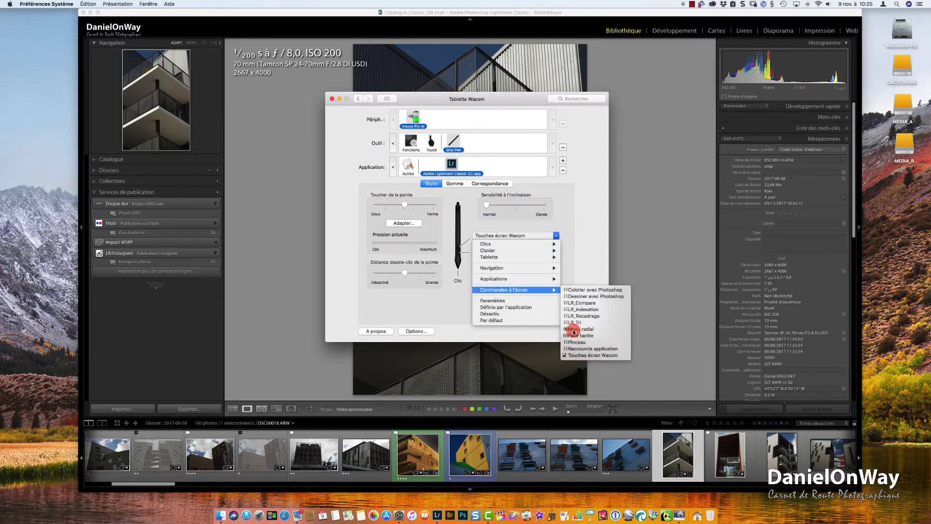
pyautogui.click(331, 99)
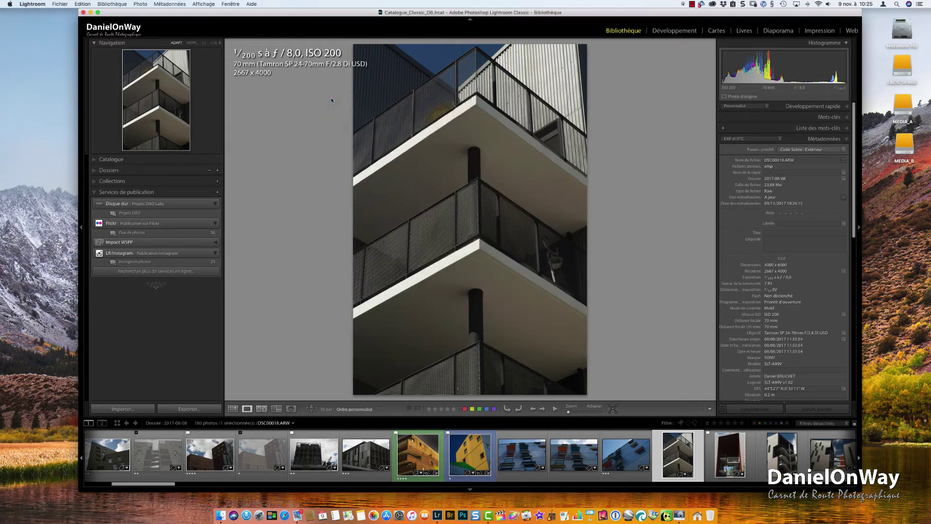
# From the radial menu's settings, replace the "Palette Formes" slice with the keystroke V named "Niv Gris".
pyautogui.middleClick(303, 227)
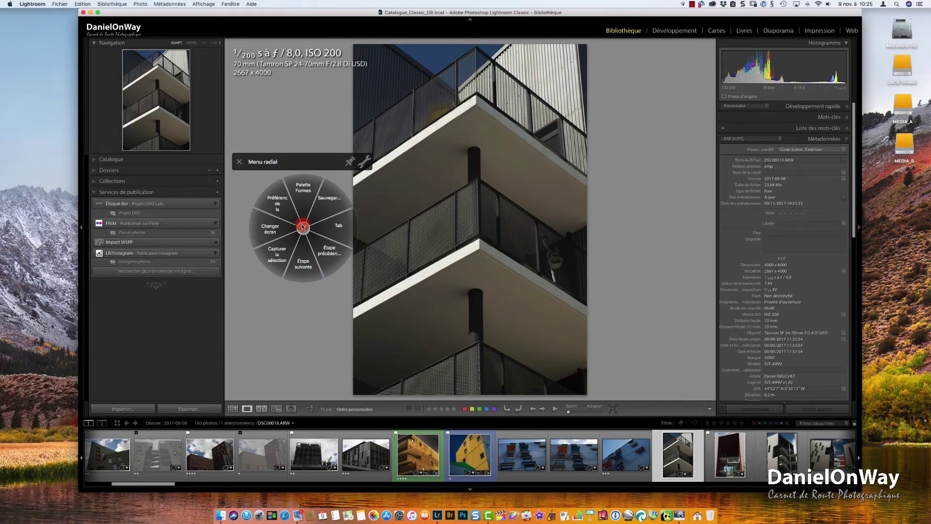
pyautogui.click(277, 203)
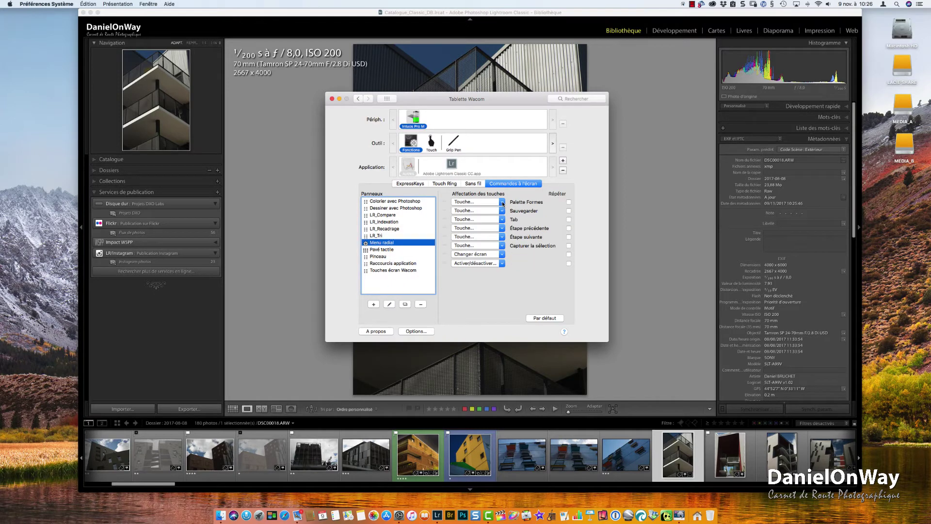
pyautogui.click(503, 202)
pyautogui.moveTo(504, 209)
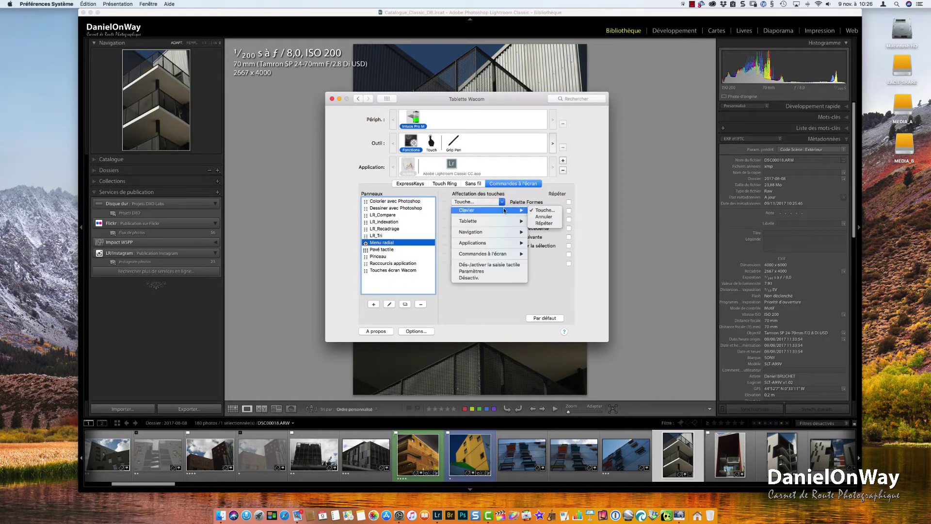
pyautogui.click(542, 210)
pyautogui.click(416, 151)
pyautogui.write('v')
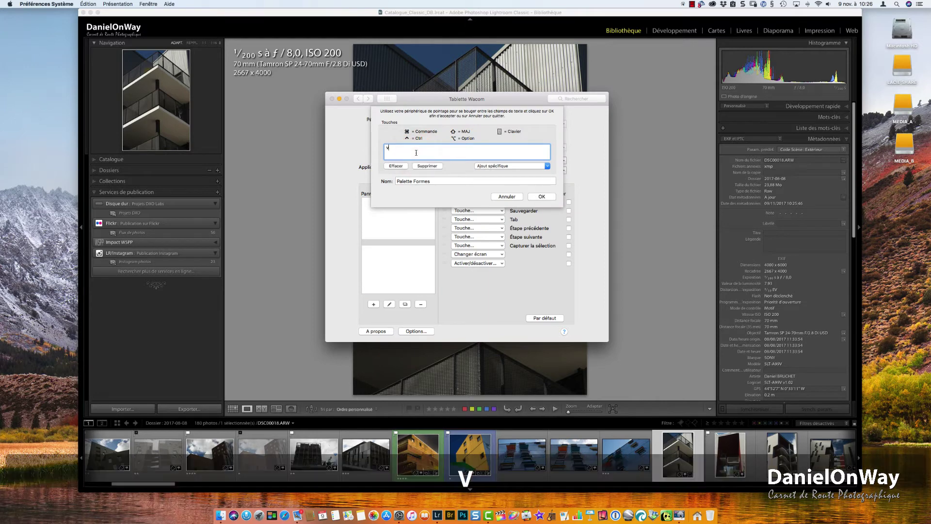
pyautogui.click(466, 181)
pyautogui.write('Niv Gris')
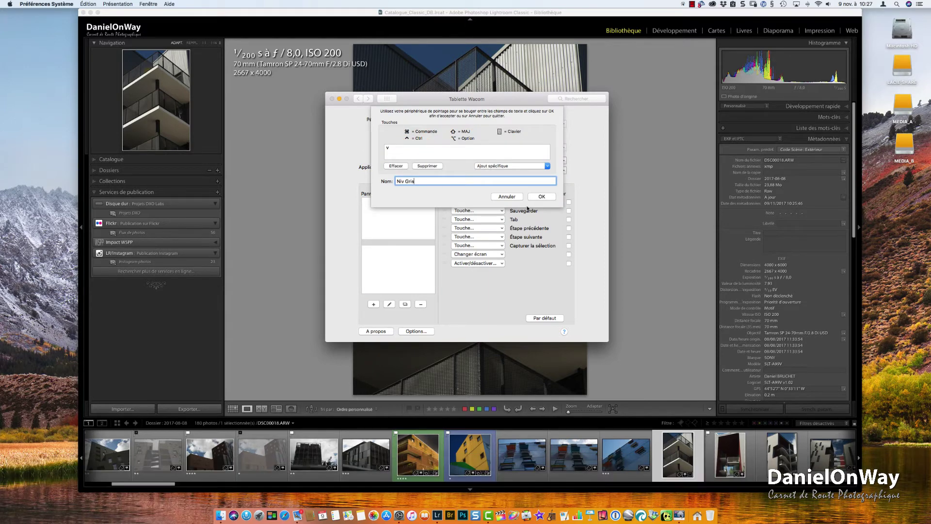
pyautogui.click(541, 197)
# Replace the radial menu's "Sauvegarder" slice with the keystroke Shift+T named "Upright".
pyautogui.click(502, 211)
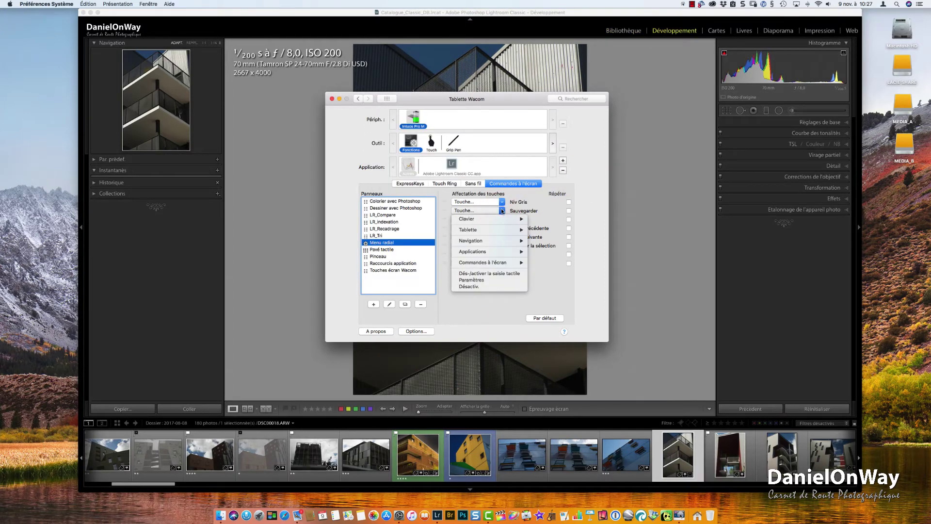
pyautogui.click(538, 221)
pyautogui.hotkey('shift', 't')
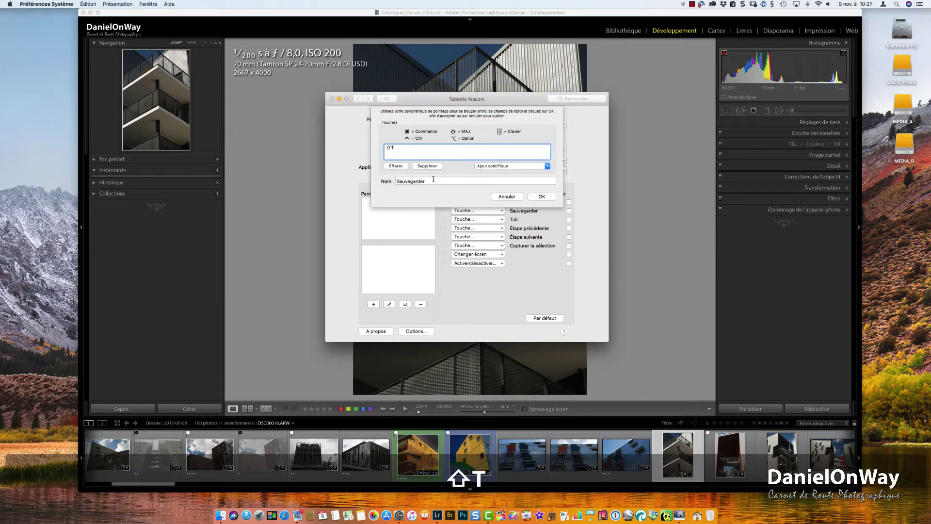
pyautogui.click(395, 181)
pyautogui.write('Upright')
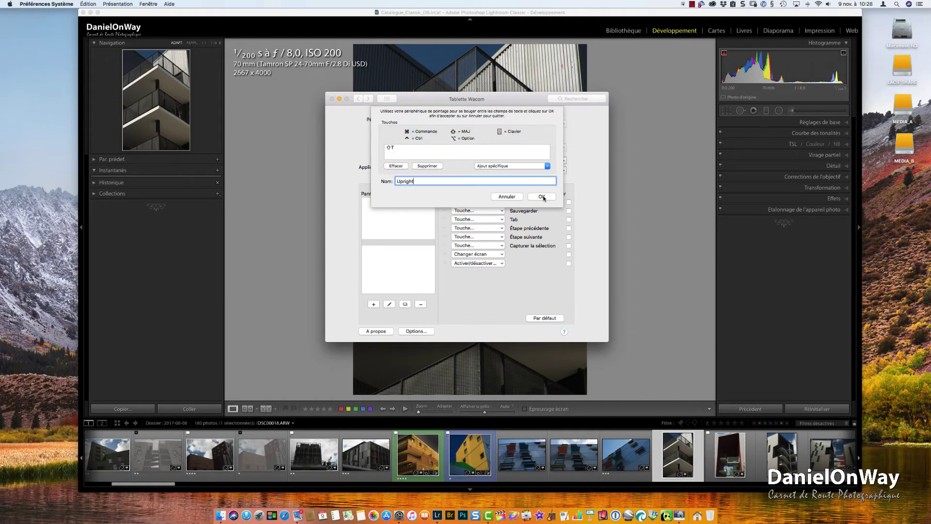
pyautogui.click(541, 196)
# Replace the radial menu's "Tab" slice with the keystroke Q named "Supp Défauts".
pyautogui.click(501, 219)
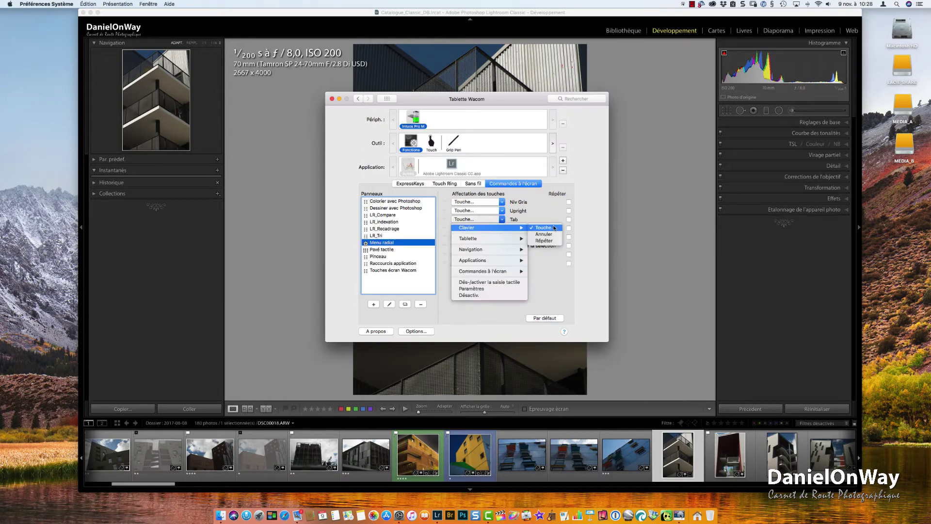
pyautogui.click(554, 228)
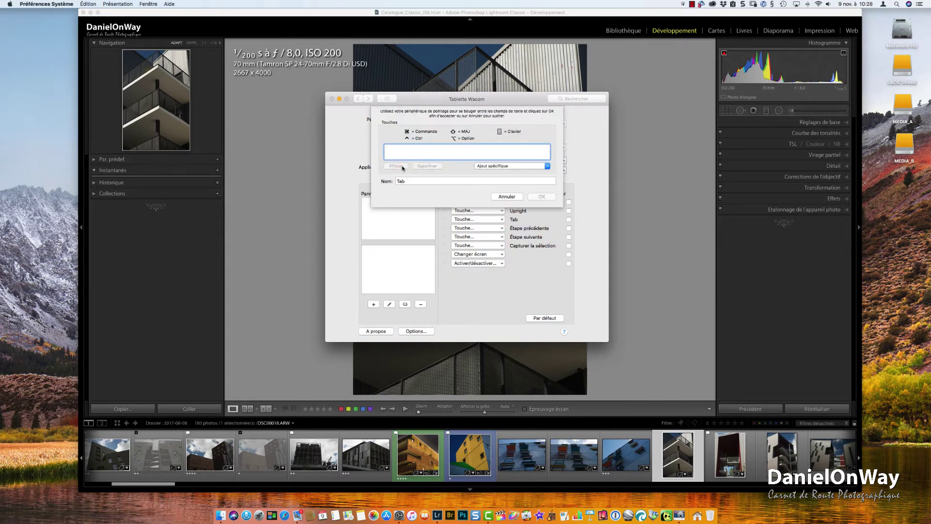
pyautogui.press('q')
pyautogui.click(396, 181)
pyautogui.write('Supp Défauts')
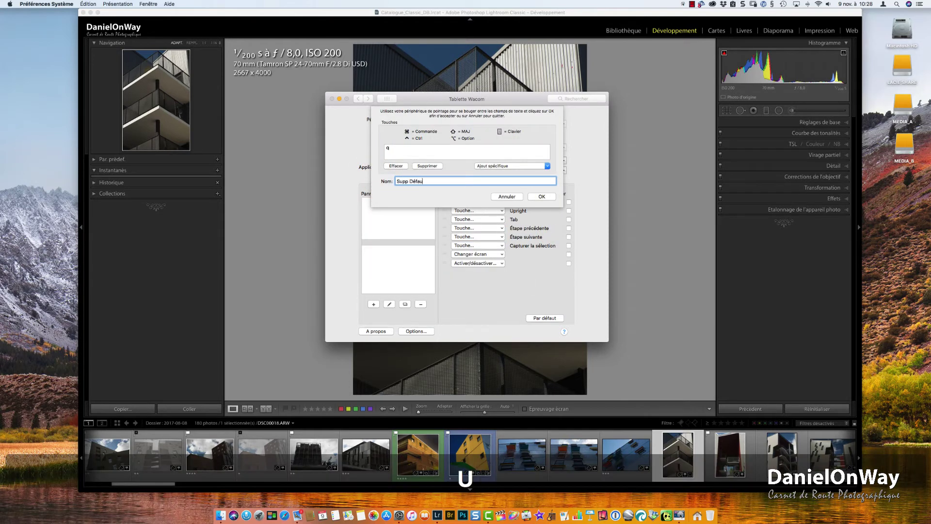
pyautogui.click(542, 196)
# Replace the radial menu's "Étape précédente" slice with the keystroke K named "Pinceau Réglage".
pyautogui.click(500, 237)
pyautogui.click(544, 236)
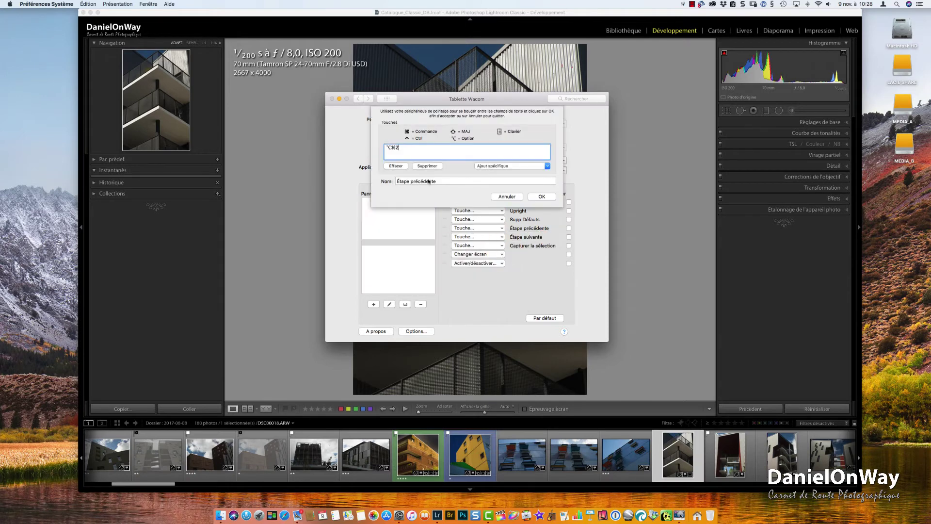
pyautogui.click(396, 166)
pyautogui.press('k')
pyautogui.click(384, 181)
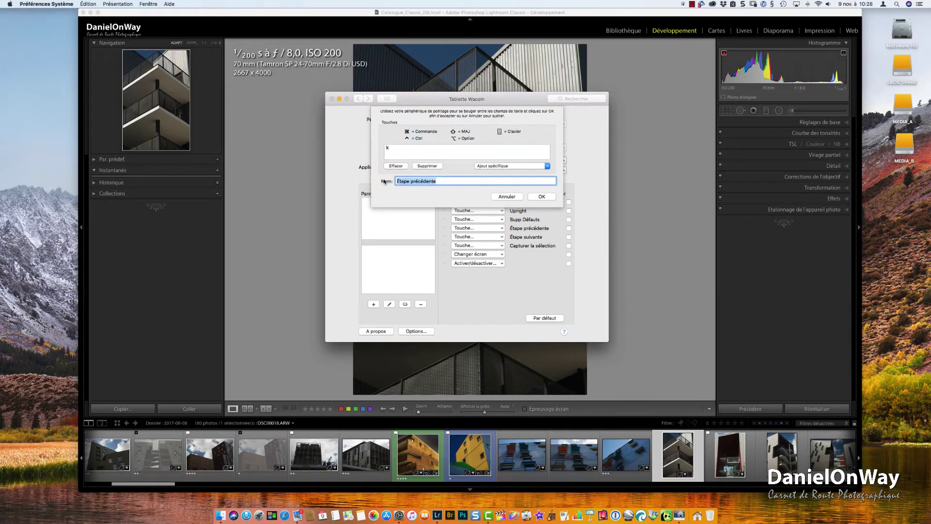
pyautogui.write('Pinceau Réglage')
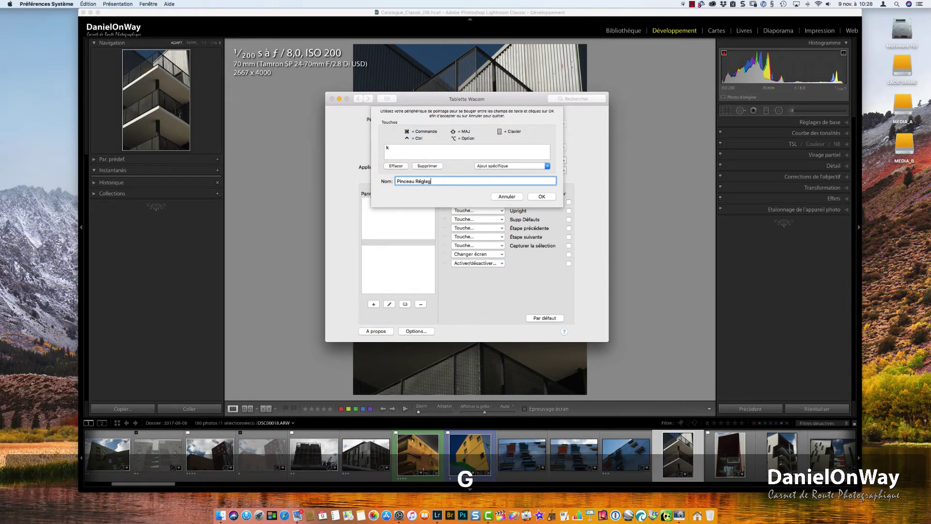
pyautogui.click(542, 197)
# Replace the radial menu's "Étape suivante" slice with the keystroke M named "Filtre gradué".
pyautogui.click(544, 236)
pyautogui.click(545, 245)
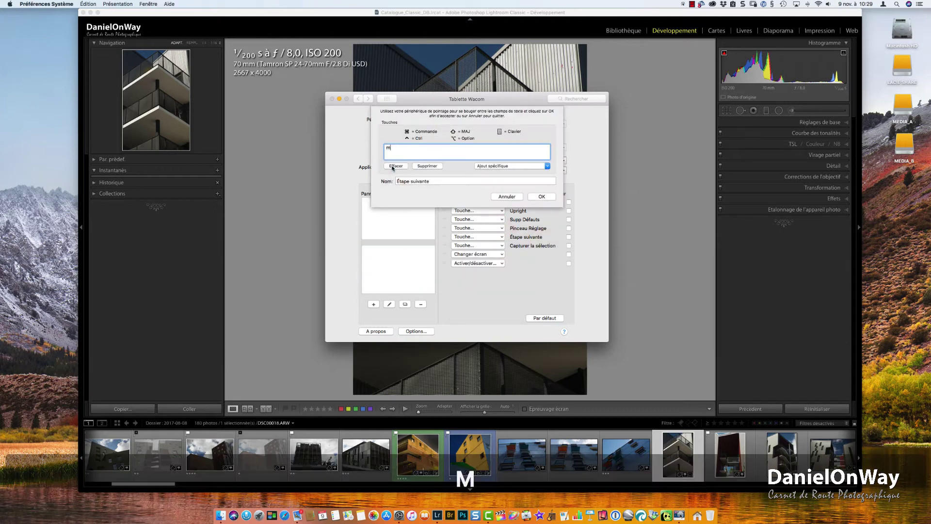
pyautogui.click(387, 180)
pyautogui.write('Filtre gradué')
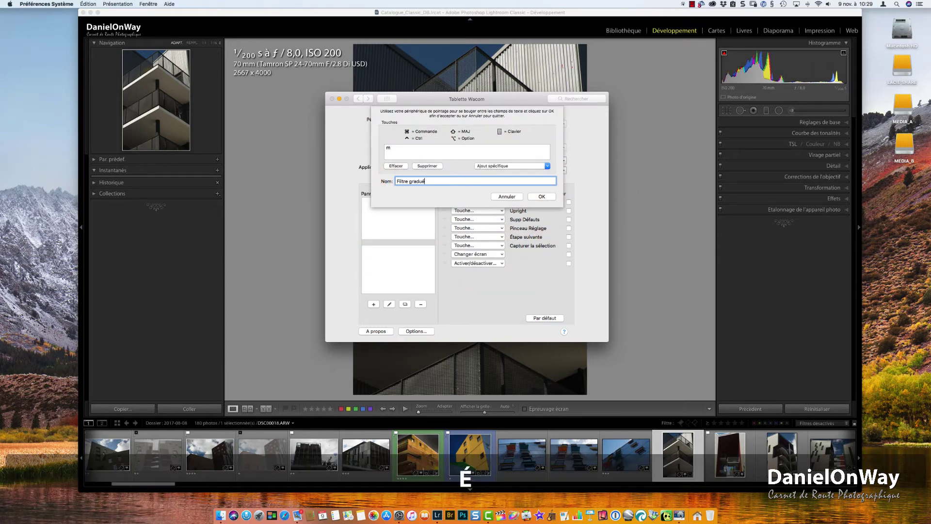
pyautogui.click(543, 196)
# Replace the radial menu's "Capturer la sélection" slice with the keystroke O named "Afficher/Masquer Masque".
pyautogui.click(546, 245)
pyautogui.click(551, 255)
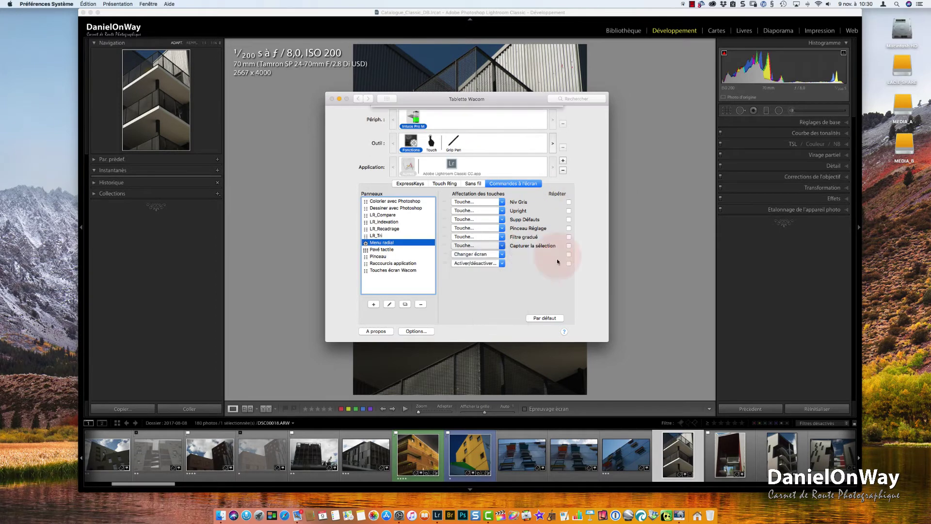
pyautogui.click(401, 166)
pyautogui.press('o')
pyautogui.click(395, 179)
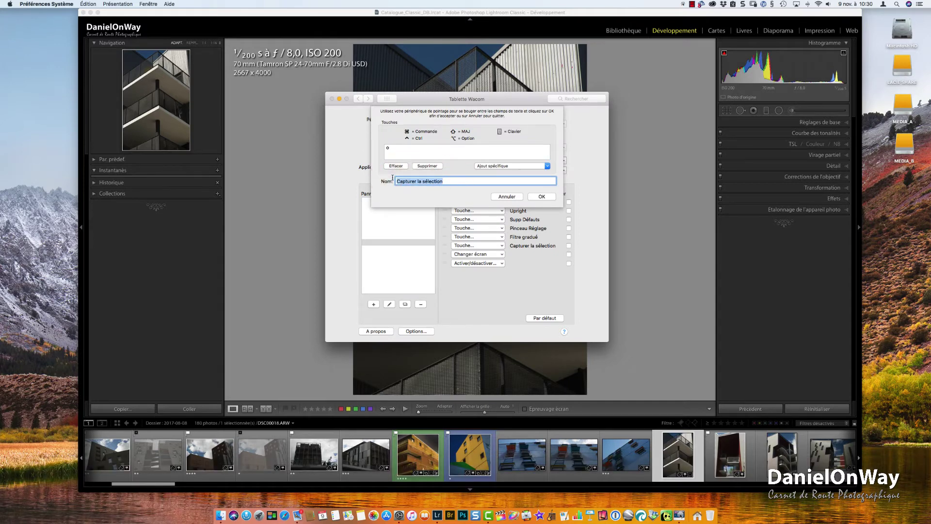
pyautogui.write('Aff')
pyautogui.press('shift')
pyautogui.write('icher/Mas')
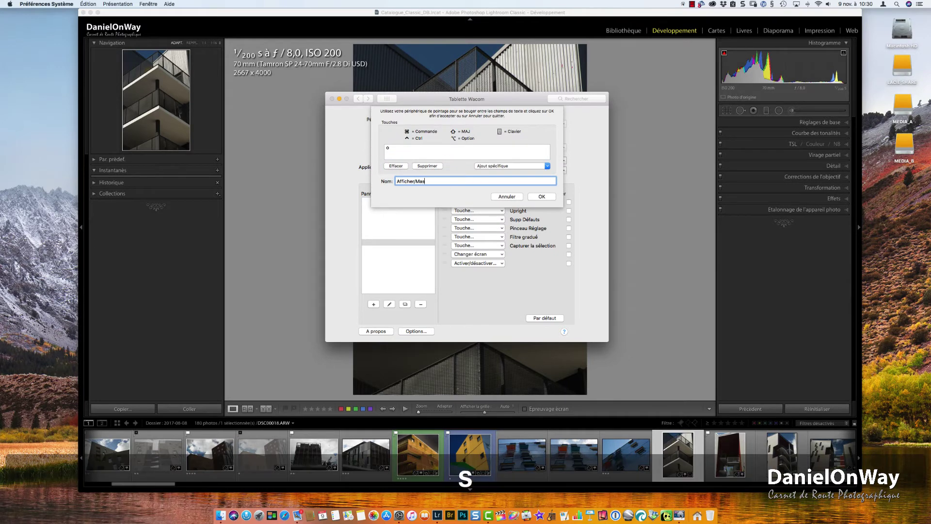
pyautogui.write('quer Masque')
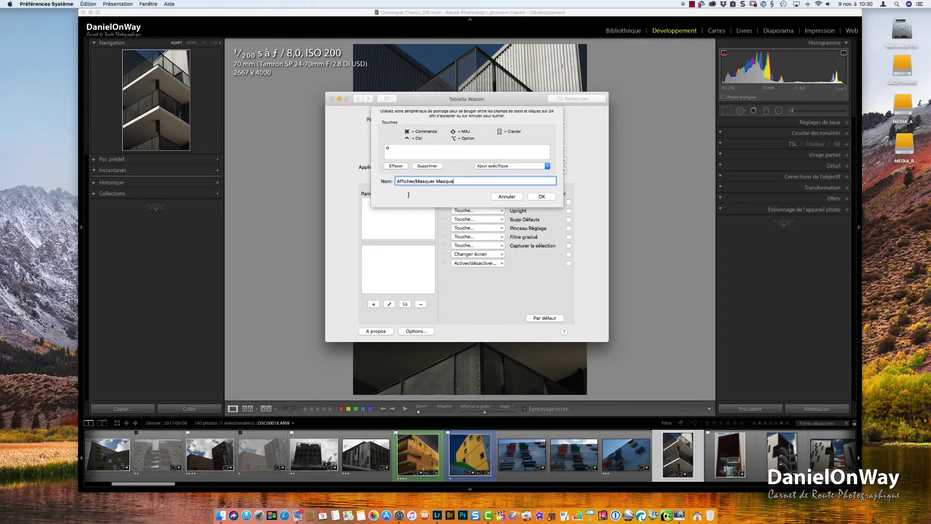
pyautogui.click(542, 196)
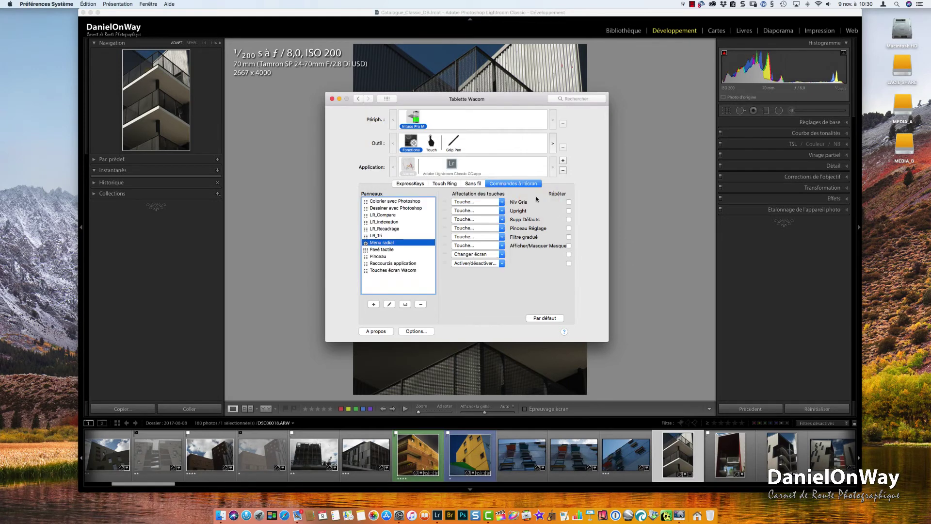
# Replace the radial menu's "Changer écran" function with the keystroke Shift+O named "Permuter couleur masque".
pyautogui.click(503, 256)
pyautogui.click(473, 262)
pyautogui.hotkey('shift', 'o')
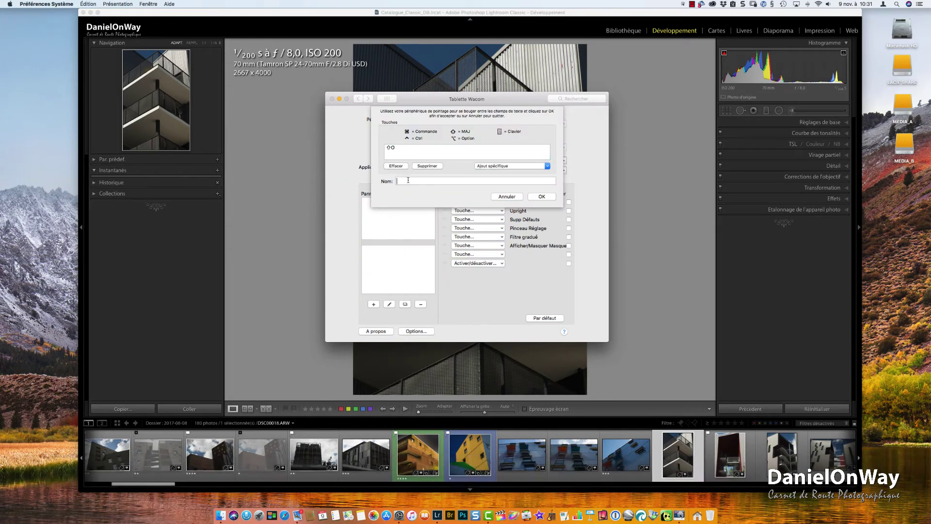
pyautogui.write('Permuter couleur masque')
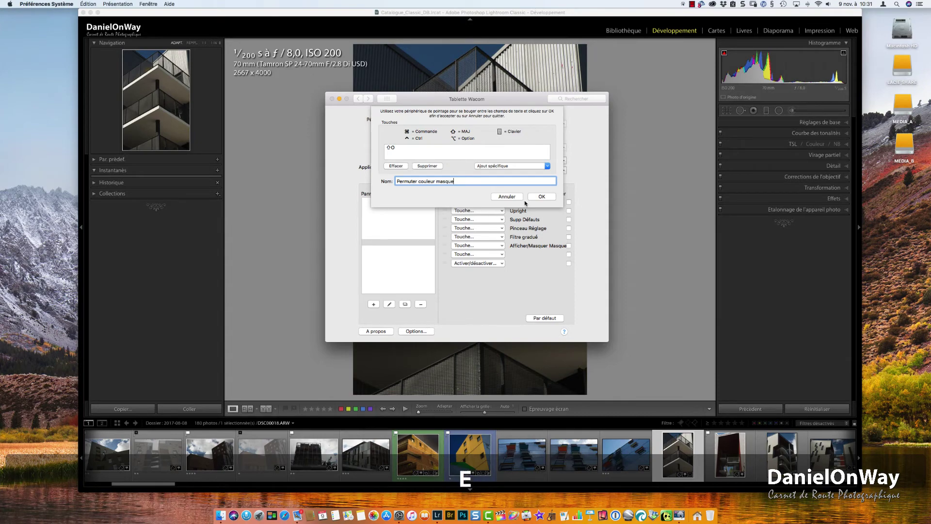
pyautogui.click(539, 196)
# Replace the radial menu's last function, "Activer/désactiver", with the keystroke H named "Afficher/Masquer l'épingle".
pyautogui.click(502, 263)
pyautogui.click(504, 271)
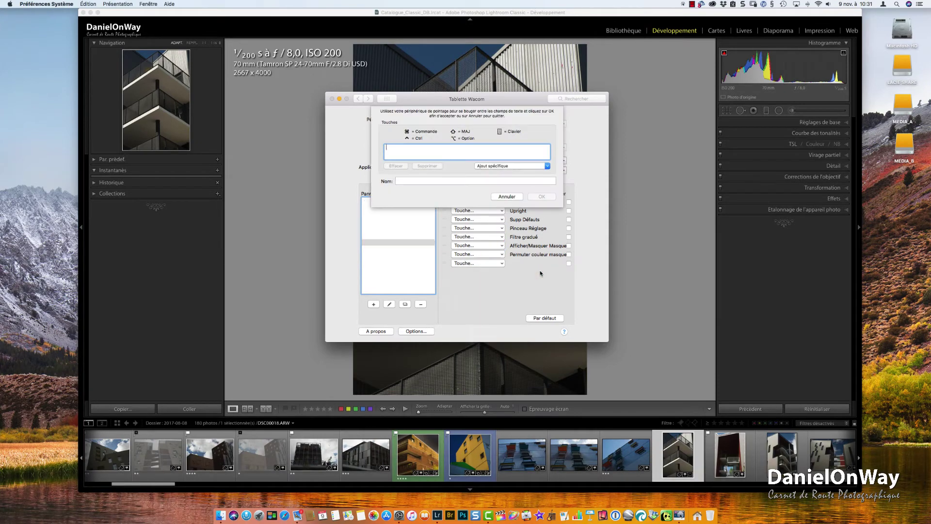
pyautogui.write('hA')
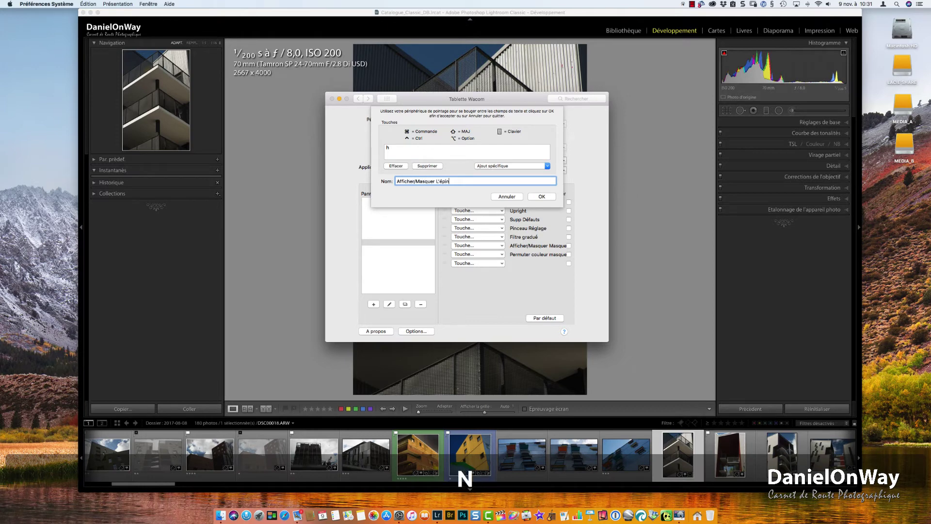
pyautogui.press('BackSpace')
pyautogui.press('BackSpace')
pyautogui.click(540, 195)
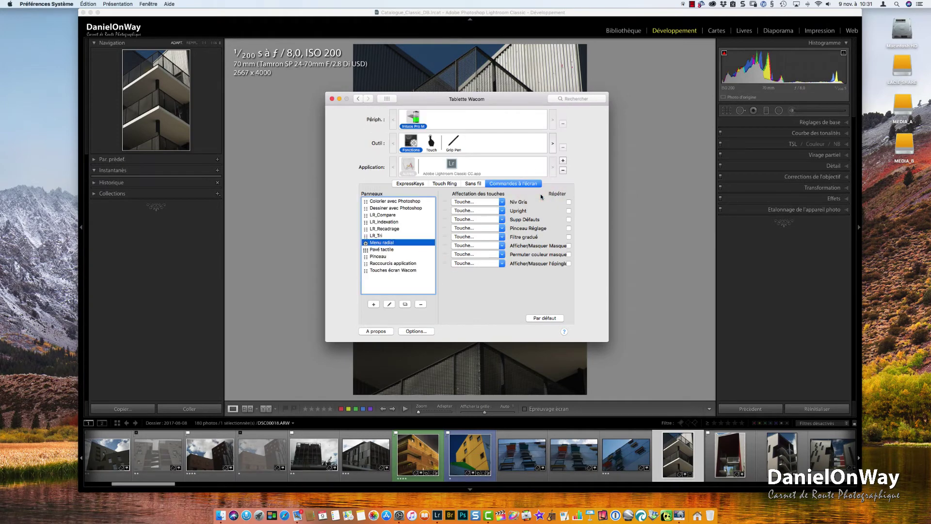
# Close the tablet preferences and convert the balcony photo to grayscale with the radial menu's "Niv Gris" slice.
pyautogui.click(332, 99)
pyautogui.rightClick(283, 196)
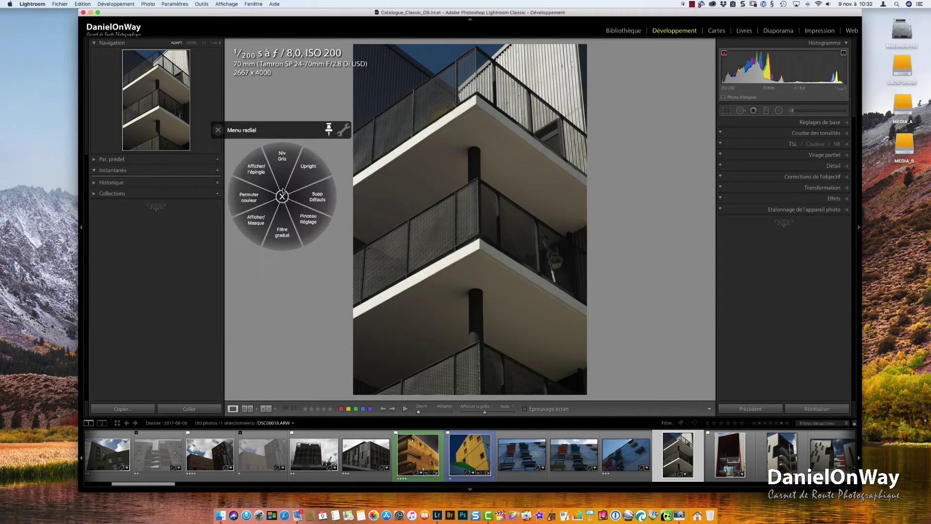
pyautogui.click(287, 159)
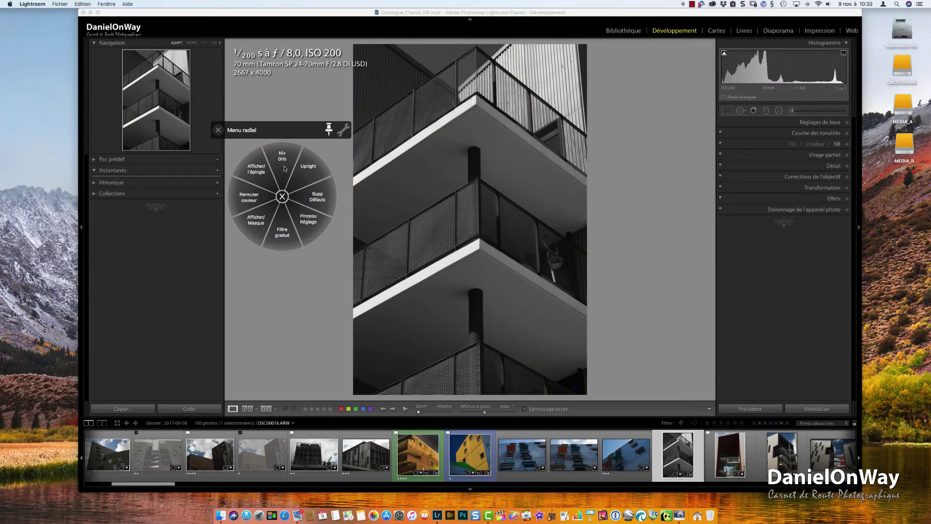
# Toggle the graduated filter with the radial menu's "Filtre gradué" slice, then draw a downward gradient over the upper part of the photo.
pyautogui.press('m')
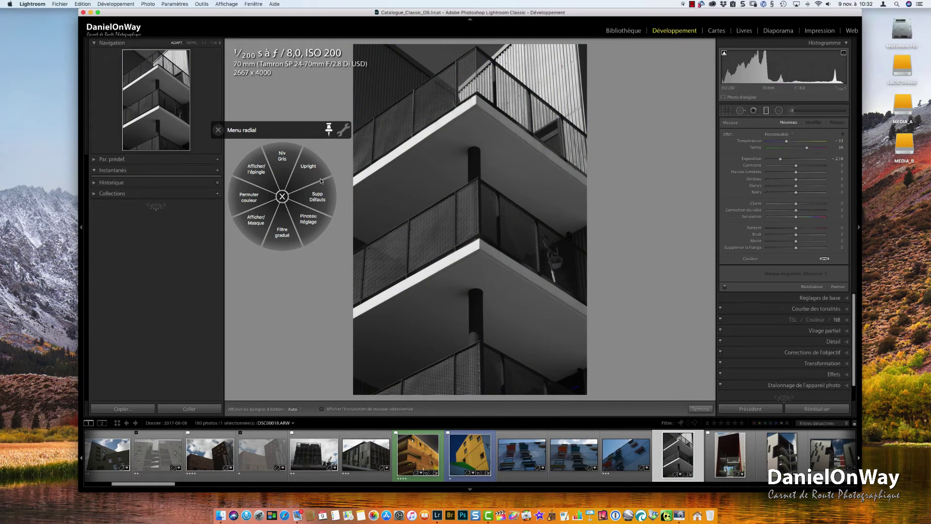
pyautogui.click(282, 235)
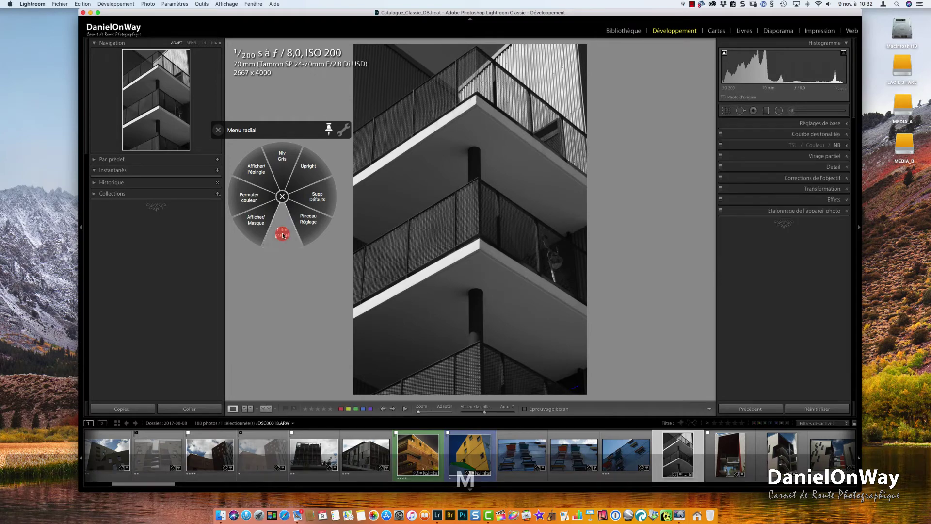
pyautogui.click(283, 235)
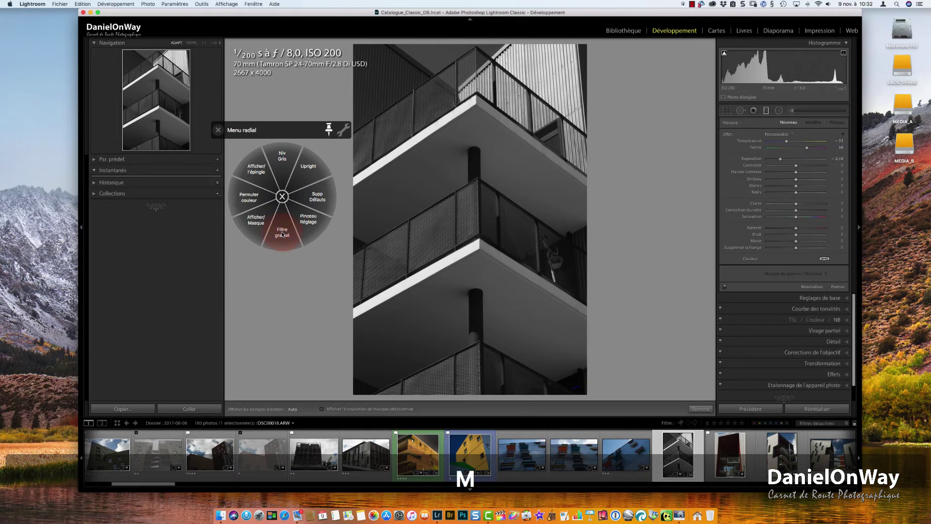
pyautogui.click(282, 234)
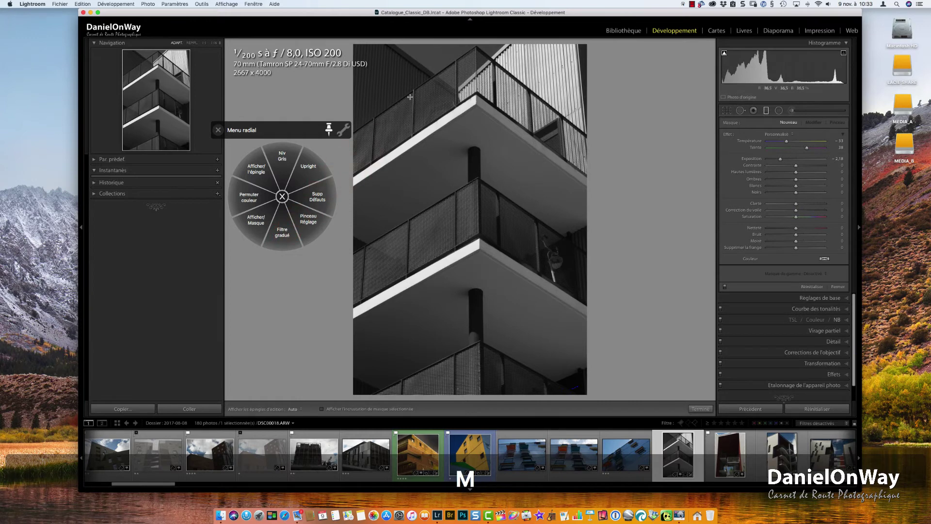
pyautogui.moveTo(434, 89); pyautogui.dragTo(426, 199)
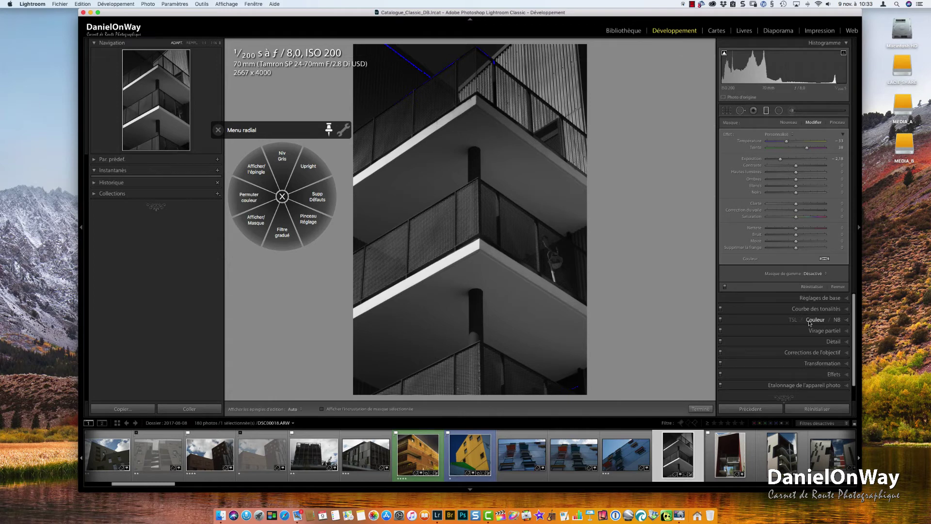
# Return the photo to colour and raise the graduated filter's exposure above zero.
pyautogui.click(814, 320)
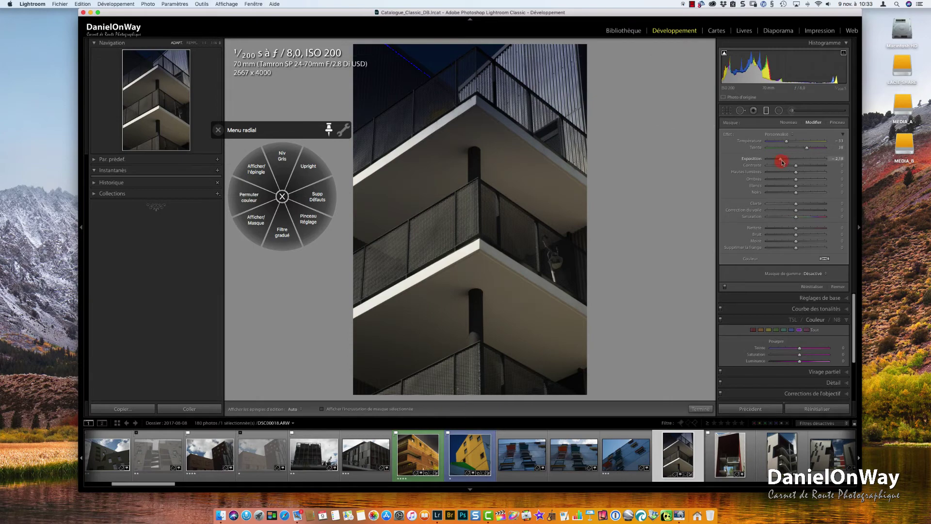
pyautogui.moveTo(780, 158); pyautogui.dragTo(801, 158)
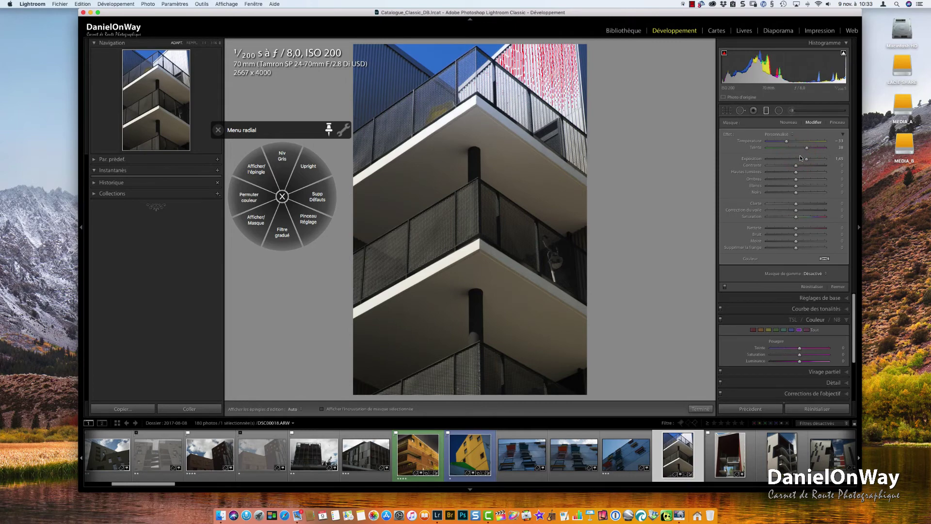
# Show the graduated filter's mask and cycle its overlay colours back to red with the radial menu, then activate the adjustment brush.
pyautogui.click(257, 221)
pyautogui.click(249, 198)
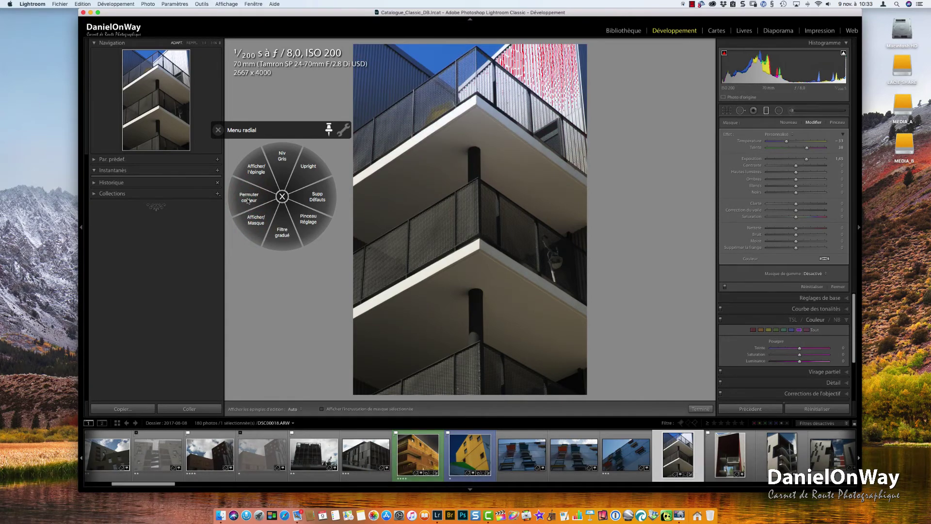
pyautogui.click(249, 199)
pyautogui.click(248, 199)
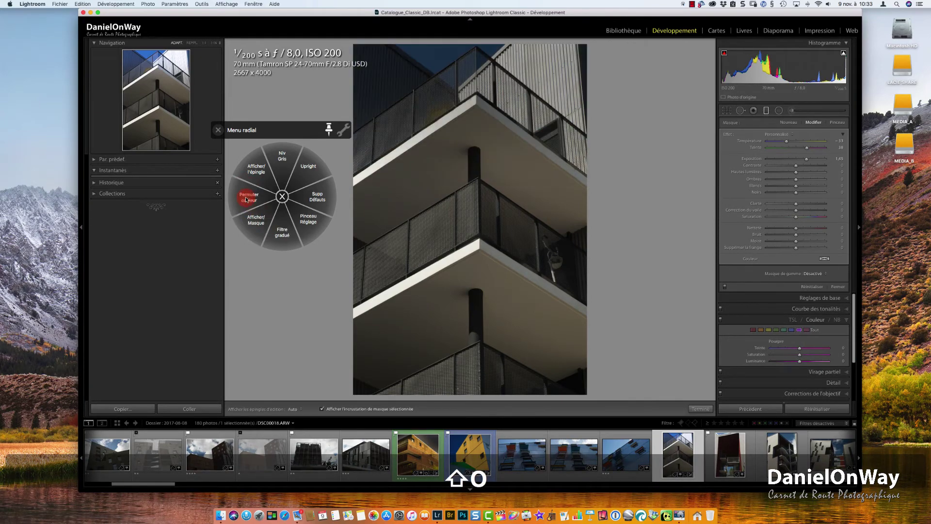
pyautogui.click(246, 199)
pyautogui.click(247, 198)
pyautogui.click(246, 199)
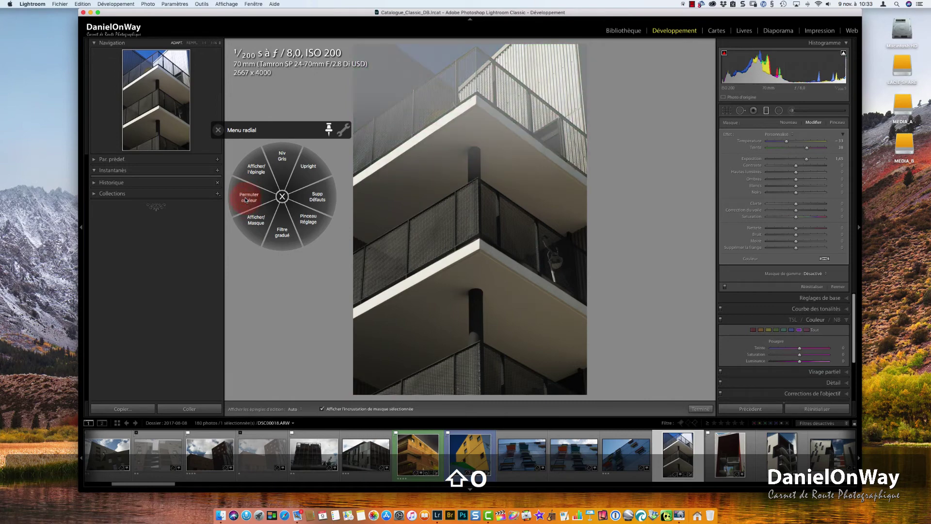
pyautogui.click(246, 199)
pyautogui.click(247, 199)
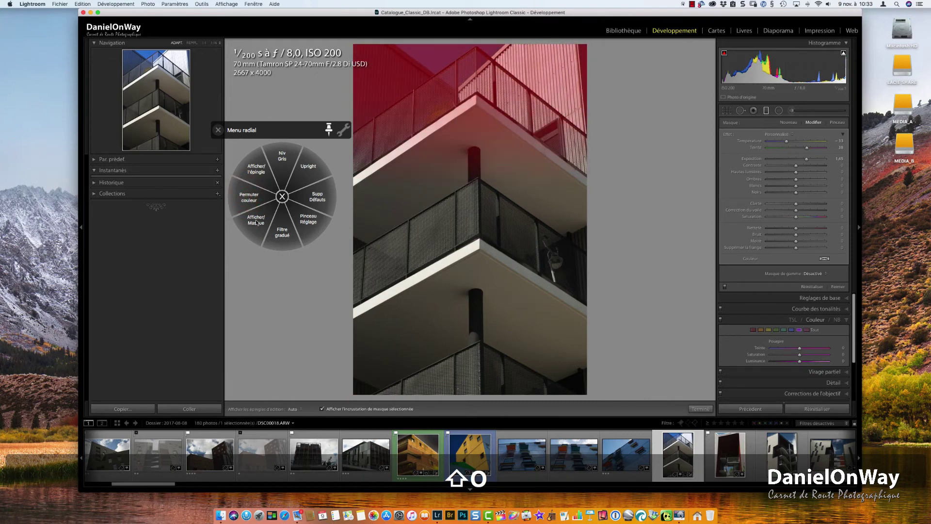
pyautogui.click(309, 219)
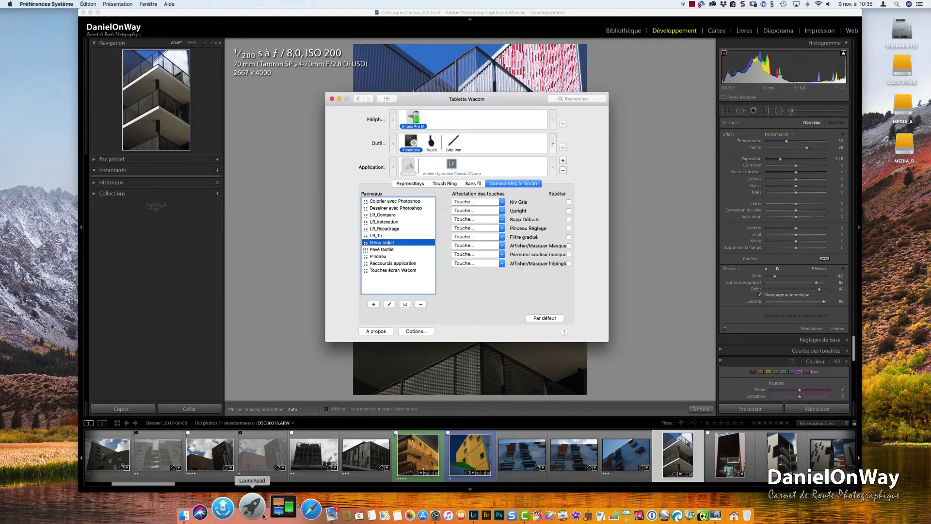
# Back up the current user's tablet preferences with Utilitaire tablette into the Wacom Tablette folder, replacing the existing Pro preferences file.
pyautogui.click(263, 516)
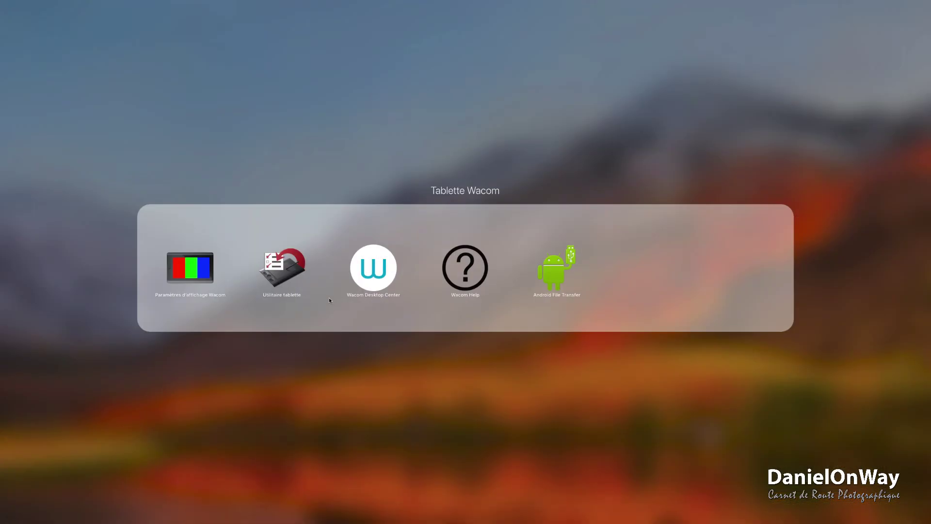
pyautogui.click(283, 274)
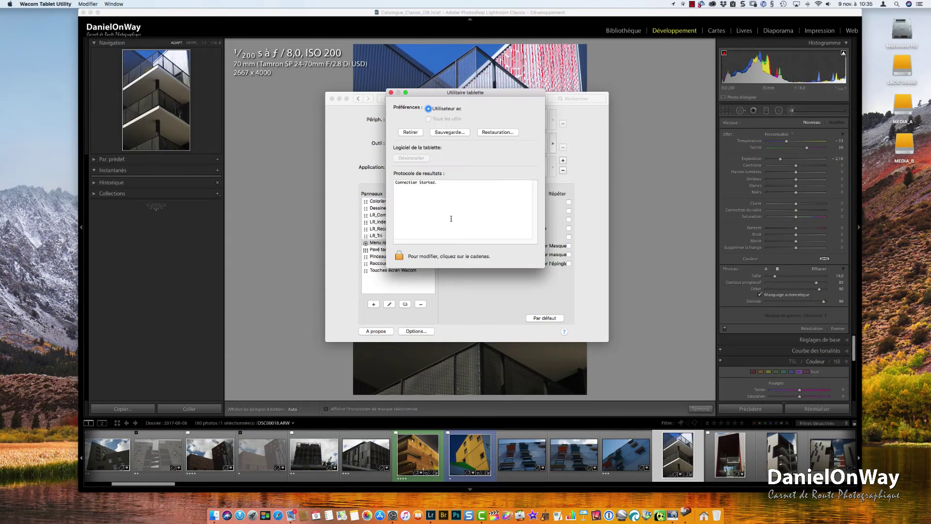
pyautogui.click(451, 132)
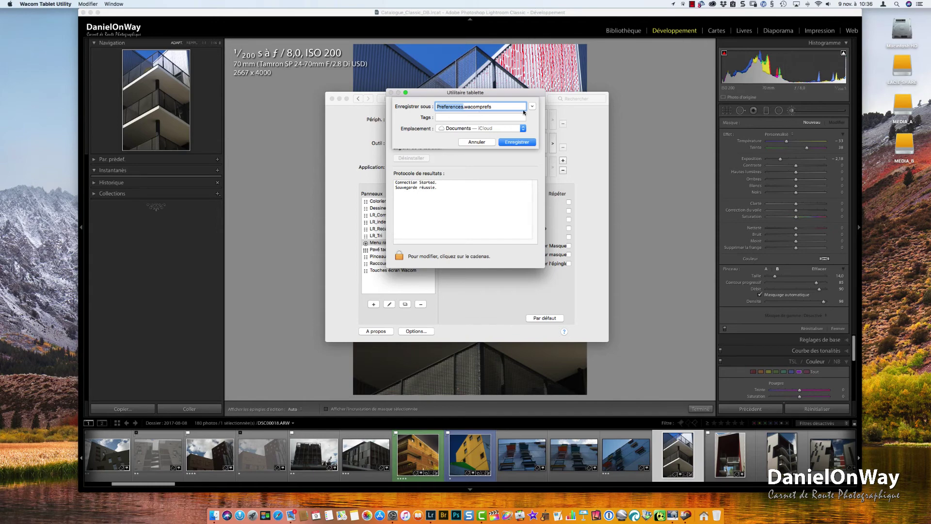
pyautogui.click(532, 106)
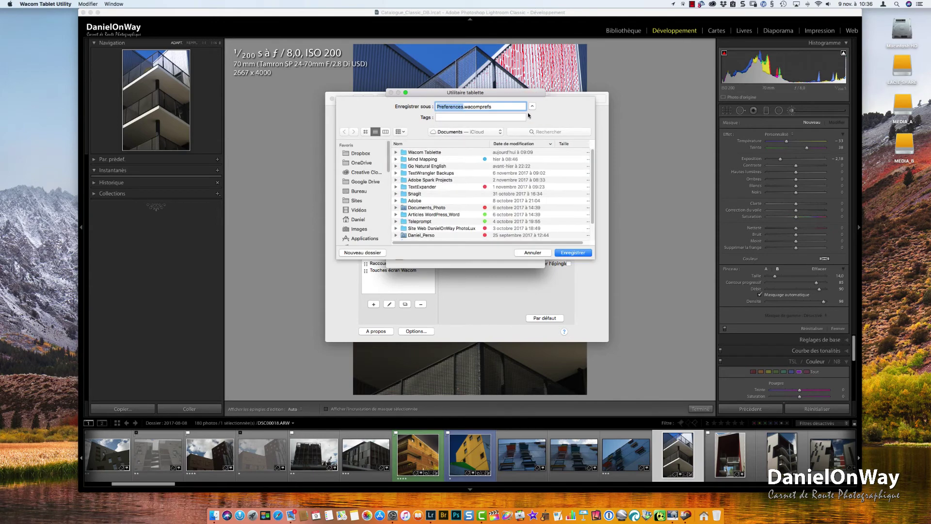
pyautogui.doubleClick(427, 151)
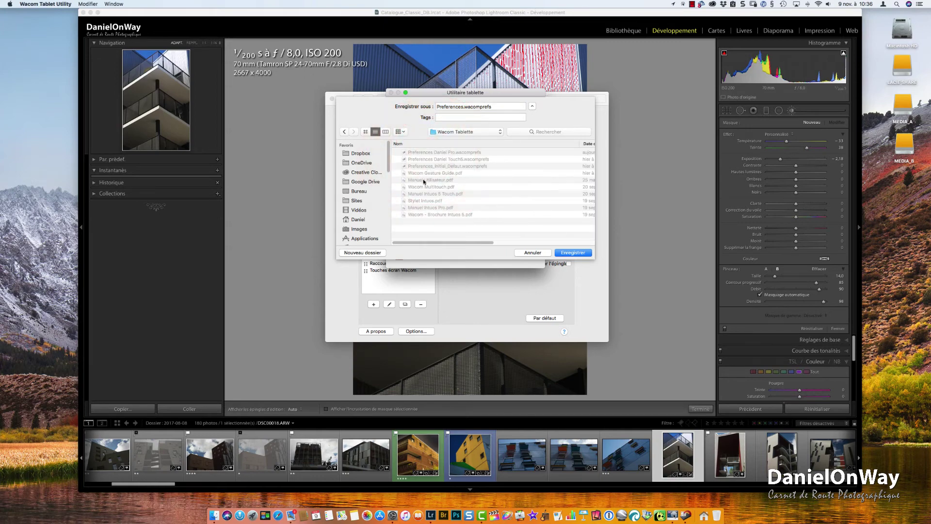
pyautogui.click(447, 152)
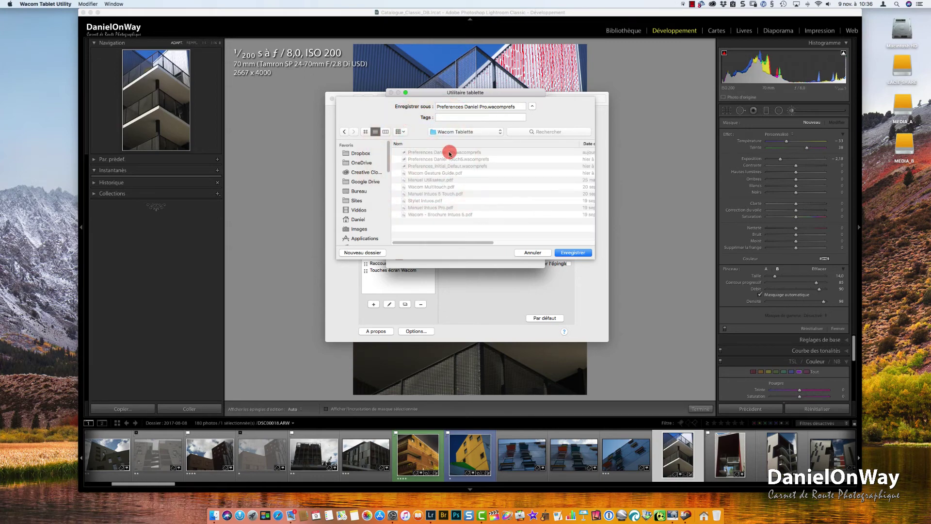
pyautogui.click(570, 253)
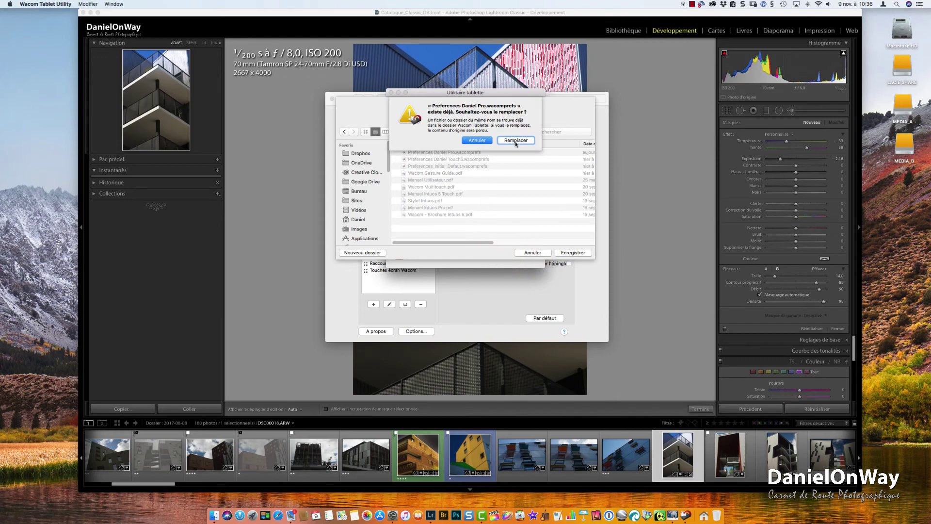
pyautogui.click(515, 141)
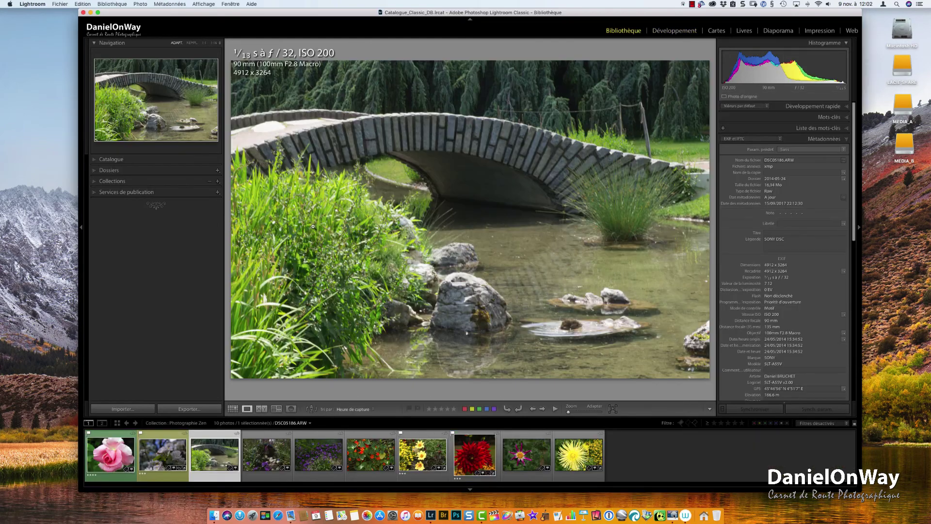
# Hide the module picker, the filmstrip and both side panels around the bridge photo.
pyautogui.press('F5')
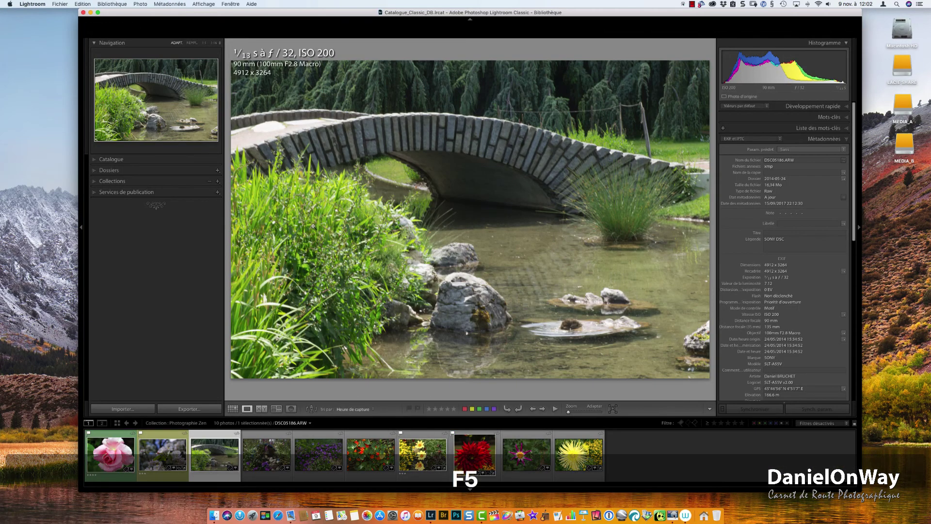
pyautogui.press('F6')
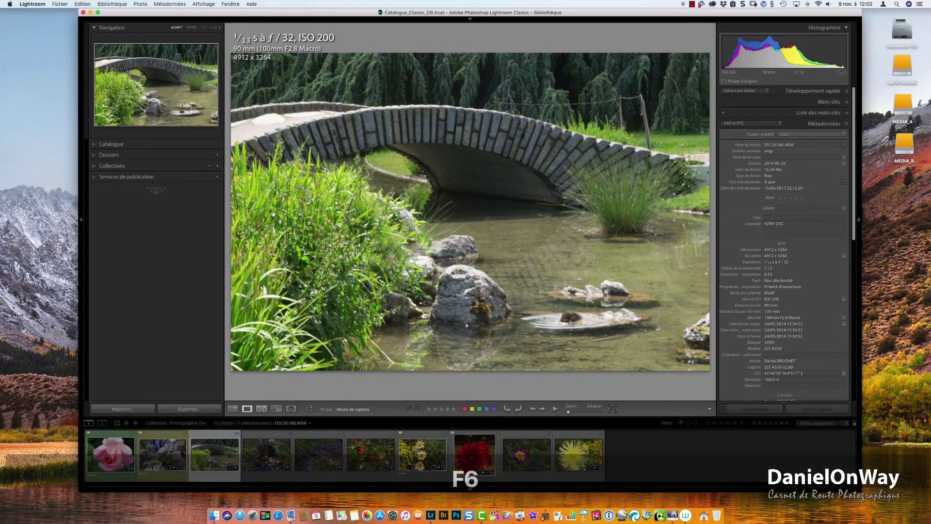
pyautogui.press('F7')
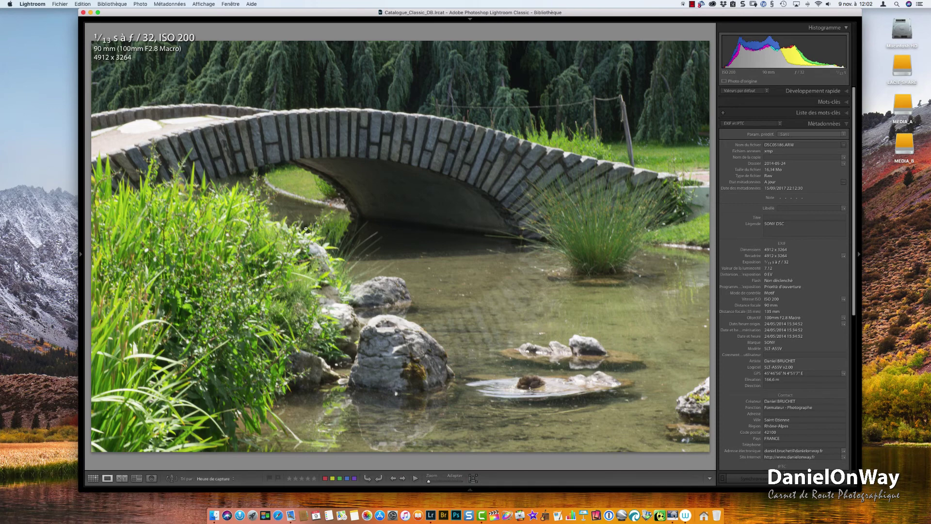
pyautogui.press('F8')
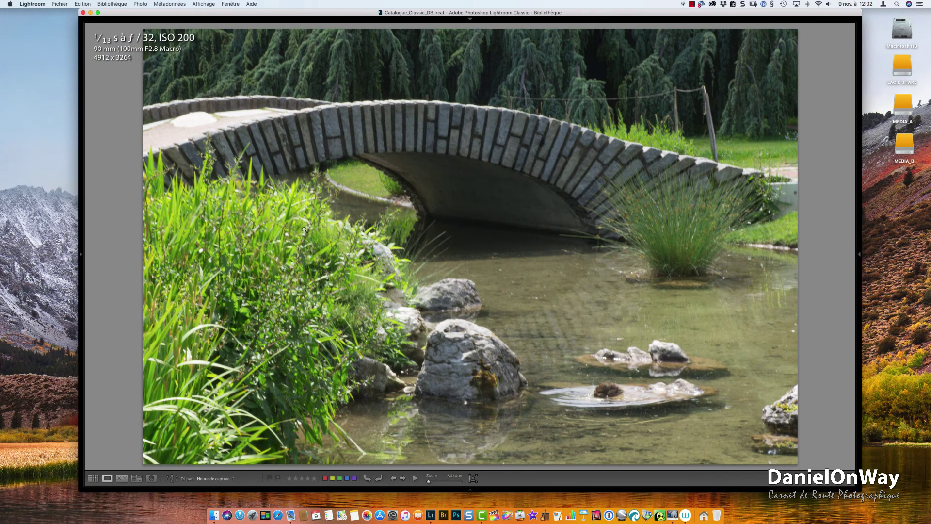
# Cycle the Lights Out modes on the bridge photo, then activate the graduated filter with the radial menu's "Filtre gradué" slice.
pyautogui.press('l')
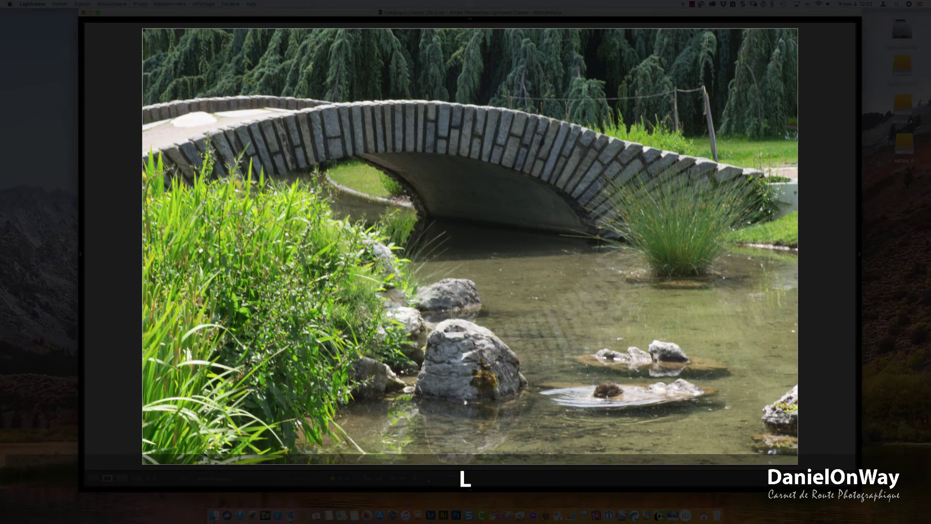
pyautogui.press('l')
pyautogui.press('l')
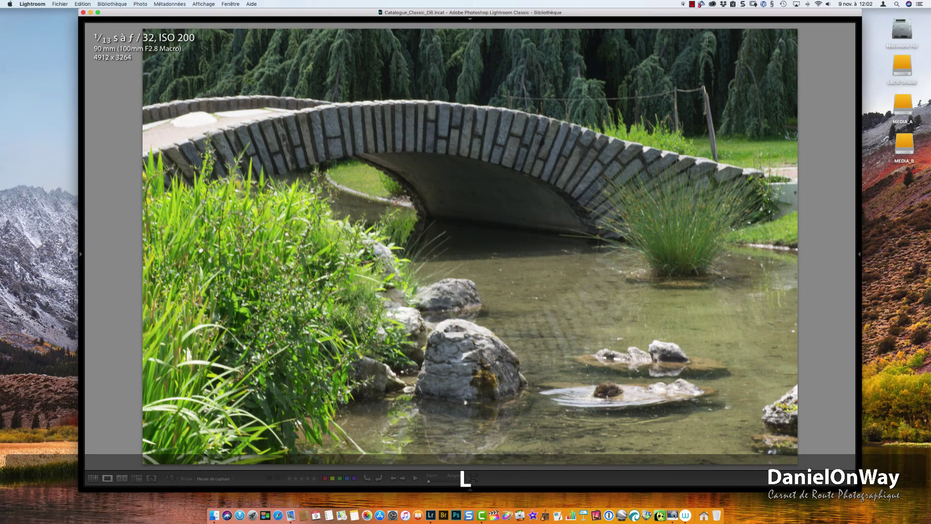
pyautogui.press('l')
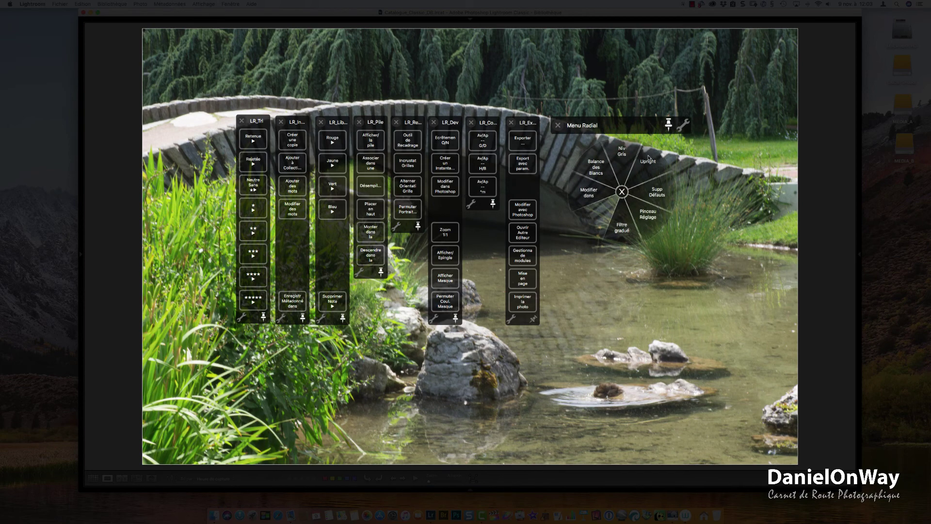
pyautogui.click(615, 238)
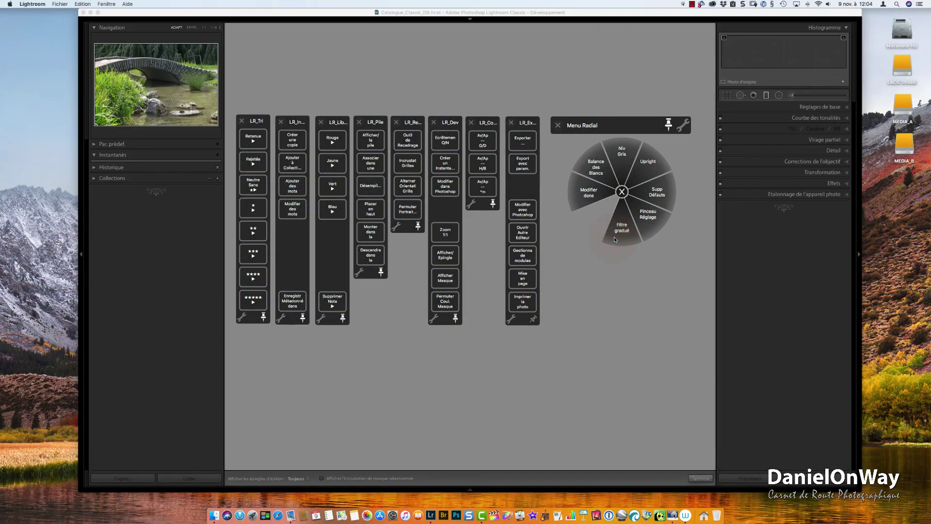